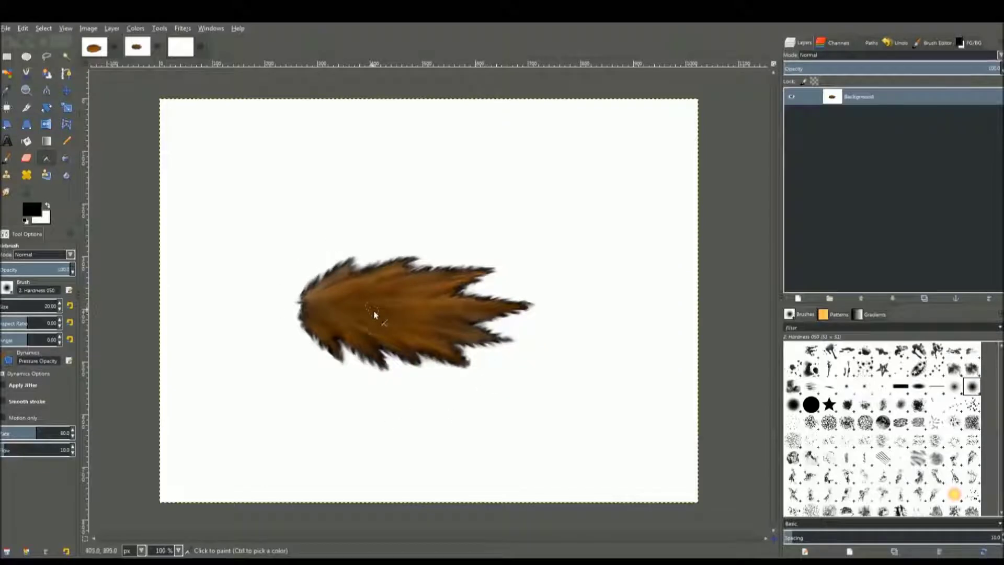
- Switch to the blank image and set up the Pencil tool with a brush size of 7, checking the finished fur example
scroll(374, 313, up, 2)
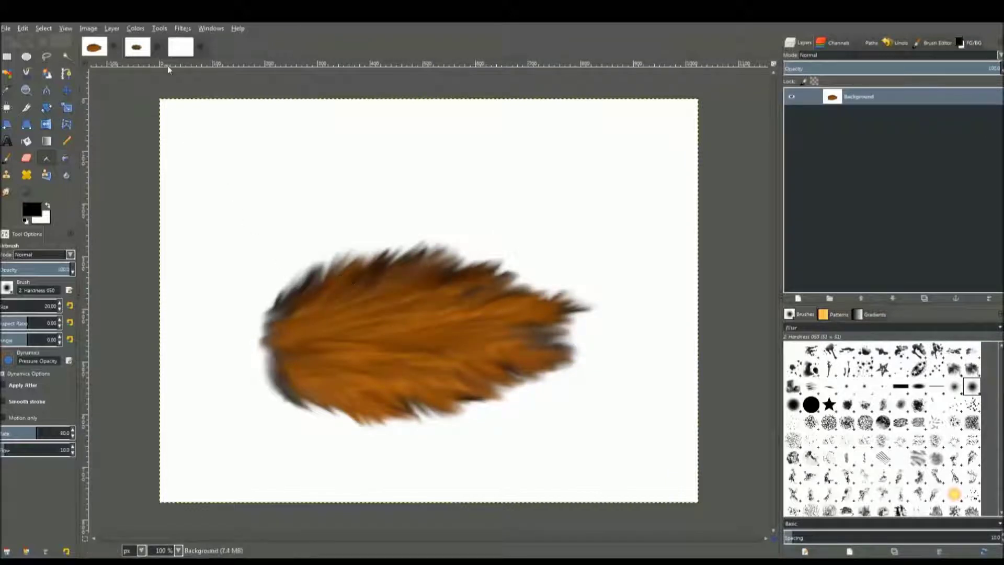
click(183, 49)
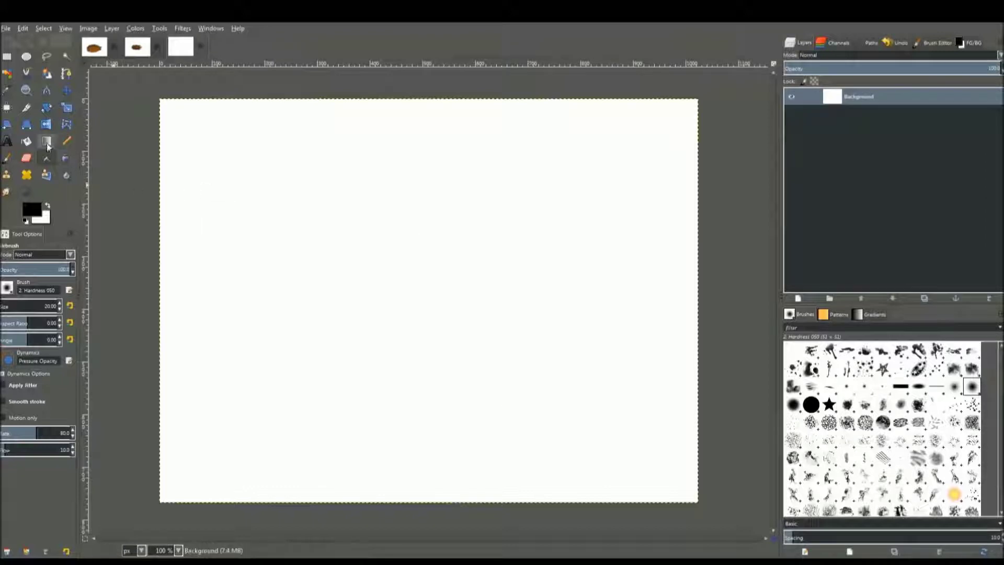
click(66, 142)
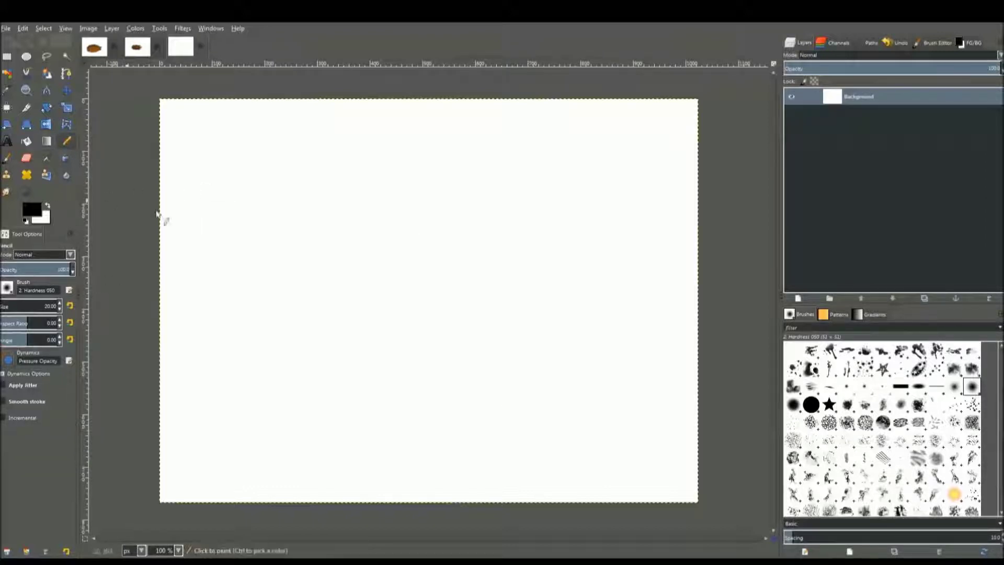
key(bracketleft)
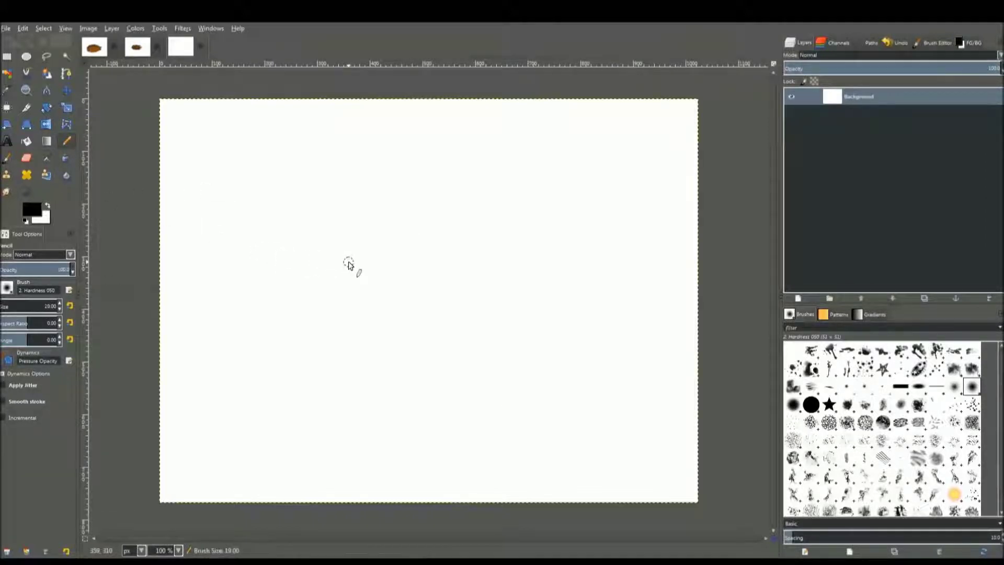
key(bracketleft)
key(bracketleft)
key(bracketleft)
key(bracketleft)
click(104, 47)
click(179, 50)
mouse_move(285, 291)
mouse_down()
mouse_move(380, 254)
mouse_move(376, 272)
mouse_move(449, 266)
mouse_move(428, 284)
mouse_move(538, 298)
mouse_move(498, 316)
mouse_move(532, 345)
mouse_move(474, 350)
mouse_move(475, 386)
mouse_move(415, 377)
mouse_move(387, 391)
mouse_move(359, 371)
mouse_move(357, 400)
mouse_move(294, 350)
mouse_move(285, 292)
mouse_up()
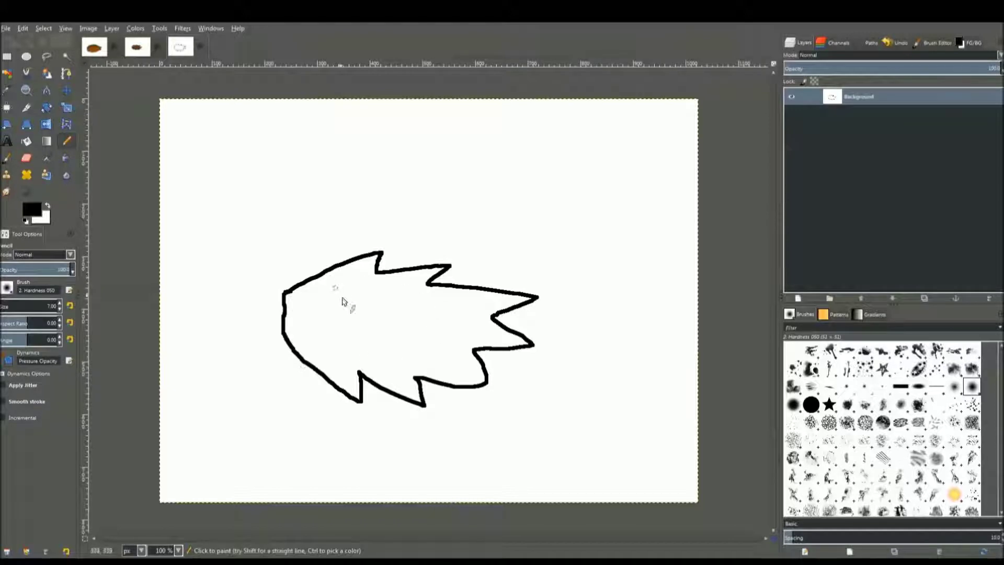
key(ctrl+z)
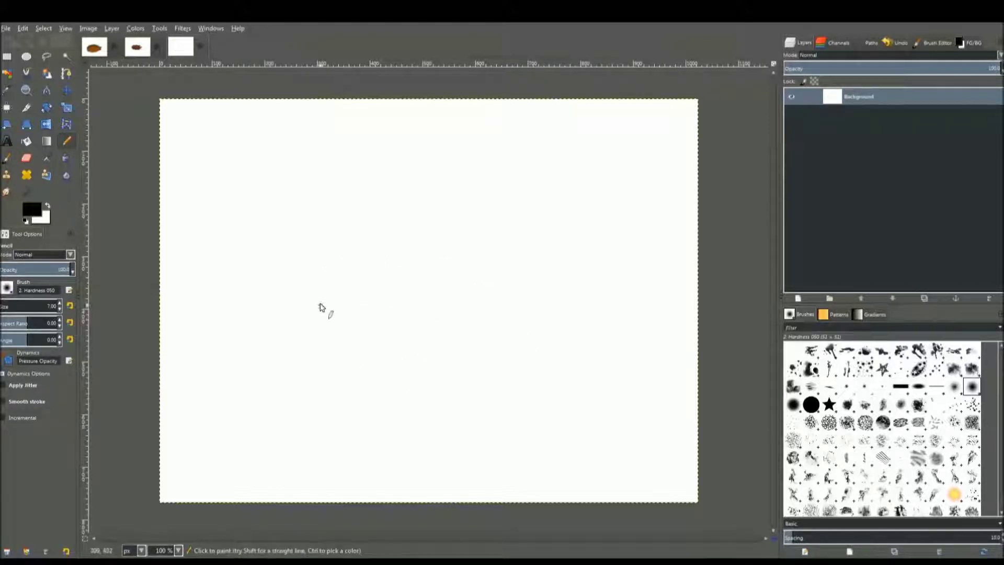
mouse_move(303, 301)
mouse_down()
mouse_move(372, 259)
mouse_move(372, 278)
mouse_move(439, 280)
mouse_move(432, 291)
mouse_move(540, 305)
mouse_move(496, 345)
mouse_move(509, 378)
mouse_move(398, 387)
mouse_up()
key(ctrl+z)
mouse_move(291, 302)
mouse_down()
mouse_move(356, 252)
mouse_move(406, 272)
mouse_move(460, 266)
mouse_move(441, 289)
mouse_move(527, 325)
mouse_move(483, 337)
mouse_move(493, 362)
mouse_move(438, 367)
mouse_move(442, 389)
mouse_move(389, 369)
mouse_move(363, 380)
mouse_move(317, 343)
mouse_move(312, 367)
mouse_move(289, 328)
mouse_move(346, 268)
mouse_move(390, 252)
mouse_move(416, 279)
mouse_move(494, 277)
mouse_move(469, 302)
mouse_move(549, 341)
mouse_move(499, 350)
mouse_move(519, 383)
mouse_move(445, 385)
mouse_move(448, 395)
mouse_move(407, 400)
mouse_move(337, 353)
mouse_move(348, 394)
mouse_move(297, 352)
mouse_up()
key(ctrl+z)
key(ctrl+z)
- Draw a closed black fur outline with a rounded end and jagged spikes using the Pencil, and fuzzy-select its interior
mouse_move(294, 314)
mouse_down()
mouse_move(344, 274)
mouse_move(345, 284)
mouse_move(439, 265)
mouse_move(439, 284)
mouse_move(543, 280)
mouse_move(495, 318)
mouse_move(520, 336)
mouse_move(449, 361)
mouse_move(459, 373)
mouse_move(378, 381)
mouse_move(381, 393)
mouse_move(301, 368)
mouse_move(295, 313)
mouse_up()
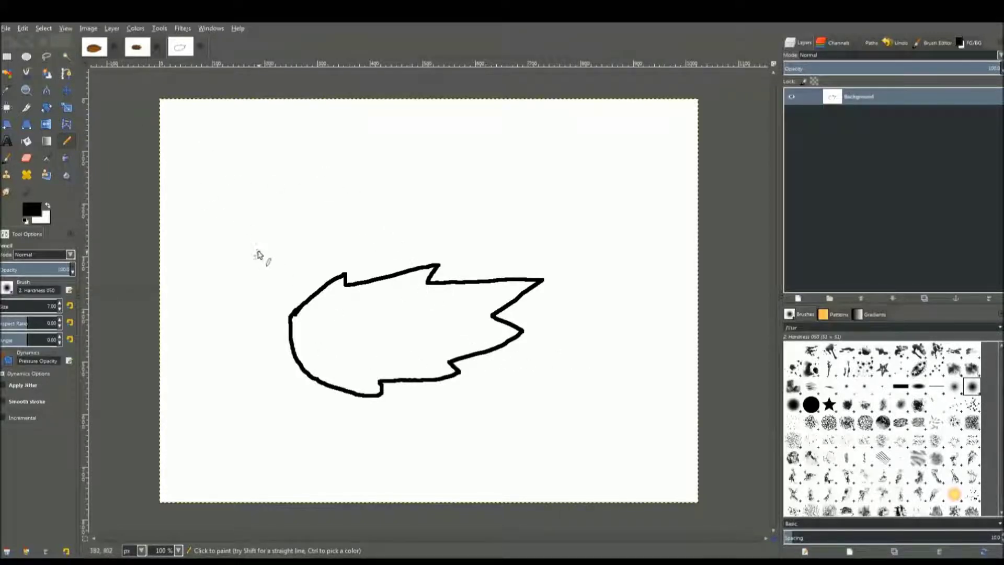
click(65, 56)
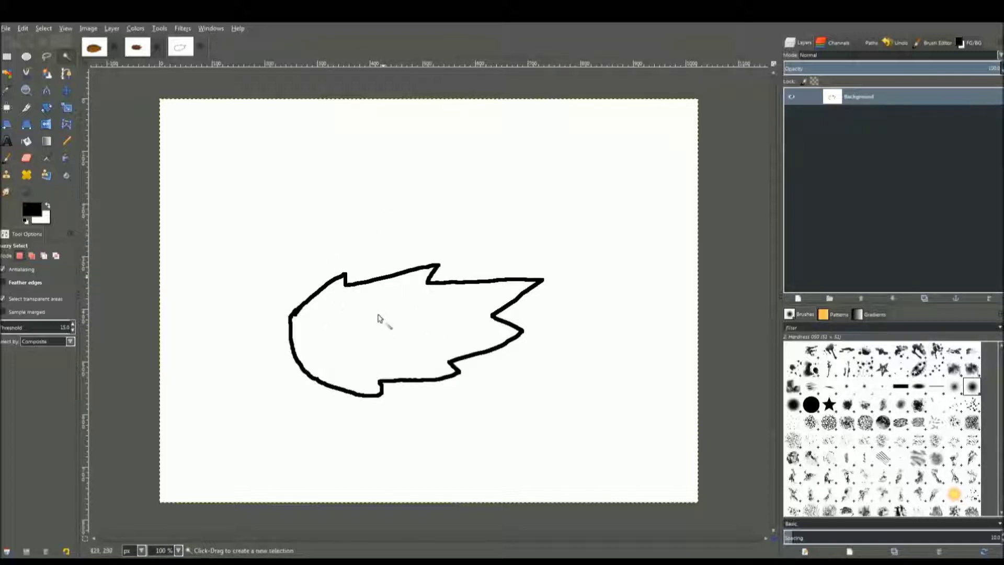
click(377, 336)
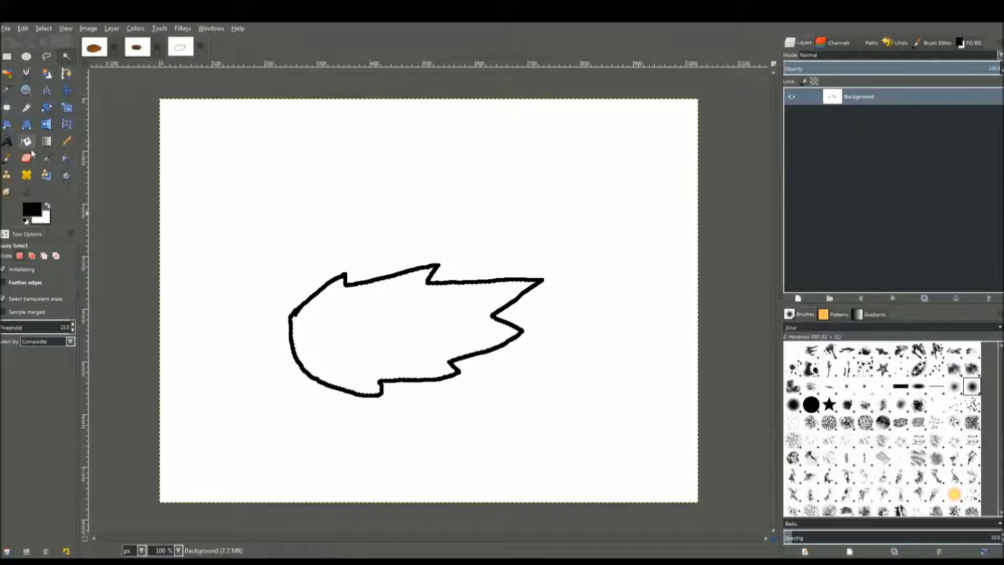
- Set the foreground colour to brown and bucket-fill the interior of the fur outline with it
click(7, 158)
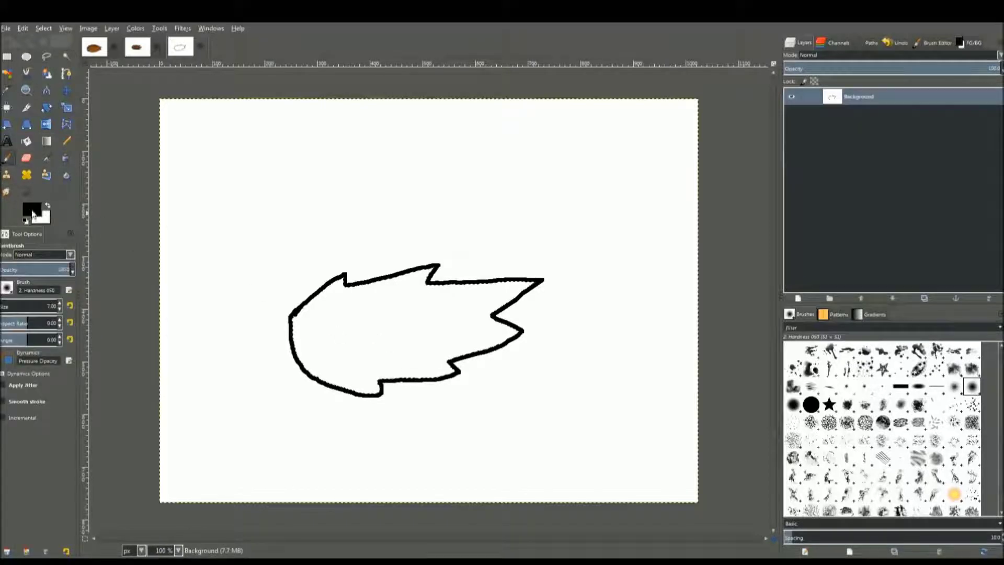
click(170, 311)
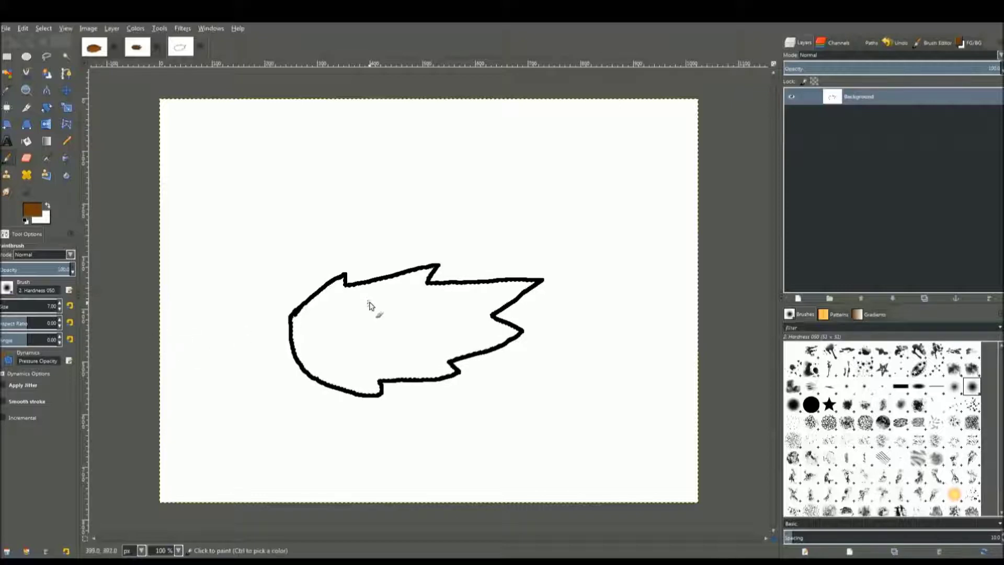
key(bracketright)
drag(369, 303, 367, 275)
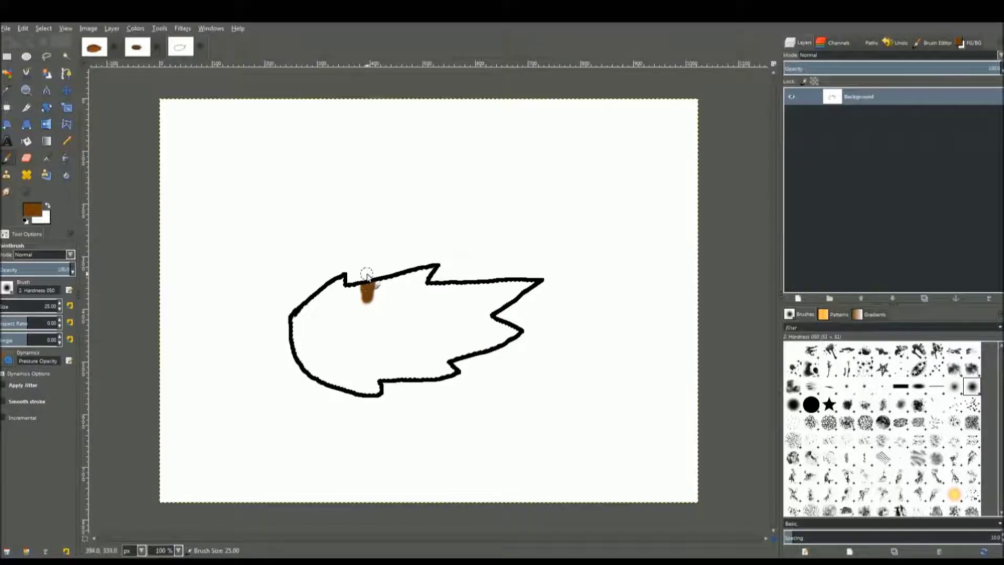
key(ctrl+z)
click(27, 142)
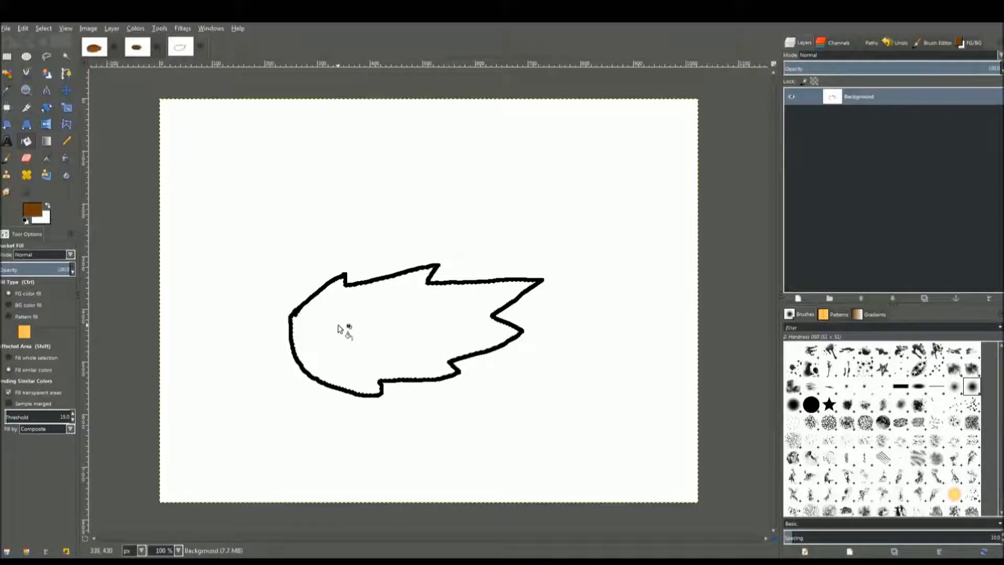
click(364, 293)
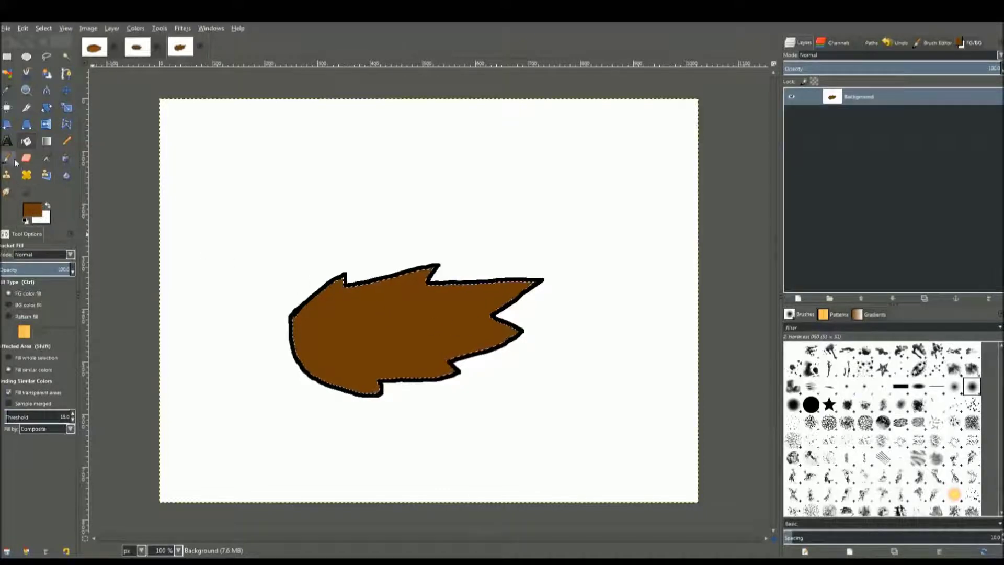
- Paint dark brown shading along the lower part of the fur shape with an enlarged Paintbrush
key(p)
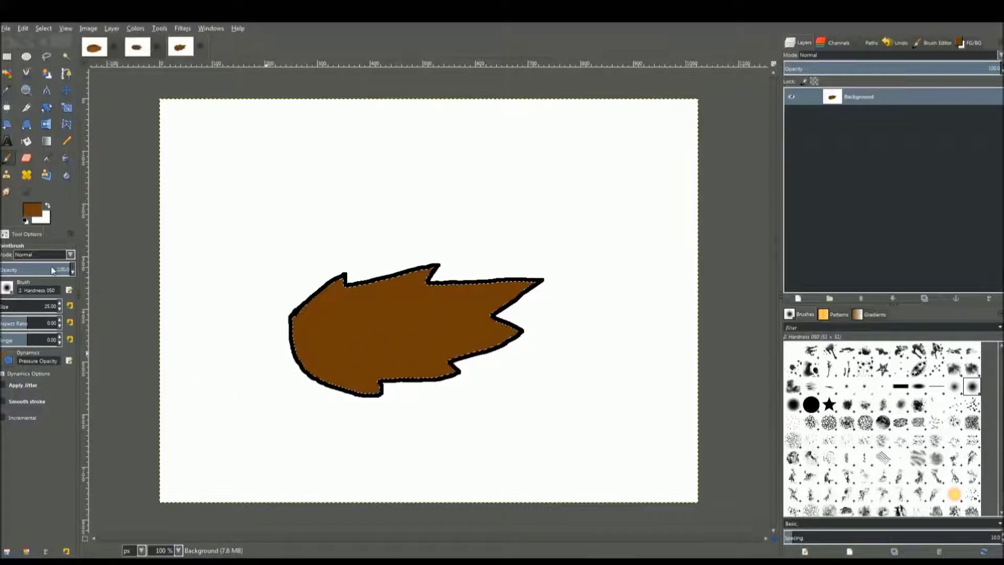
drag(50, 266, 38, 270)
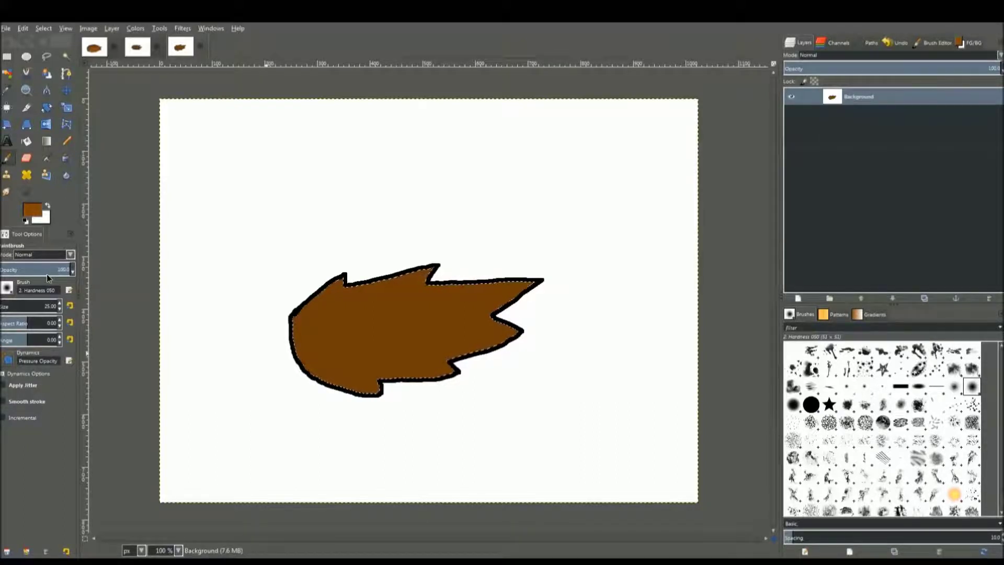
drag(47, 274, 57, 276)
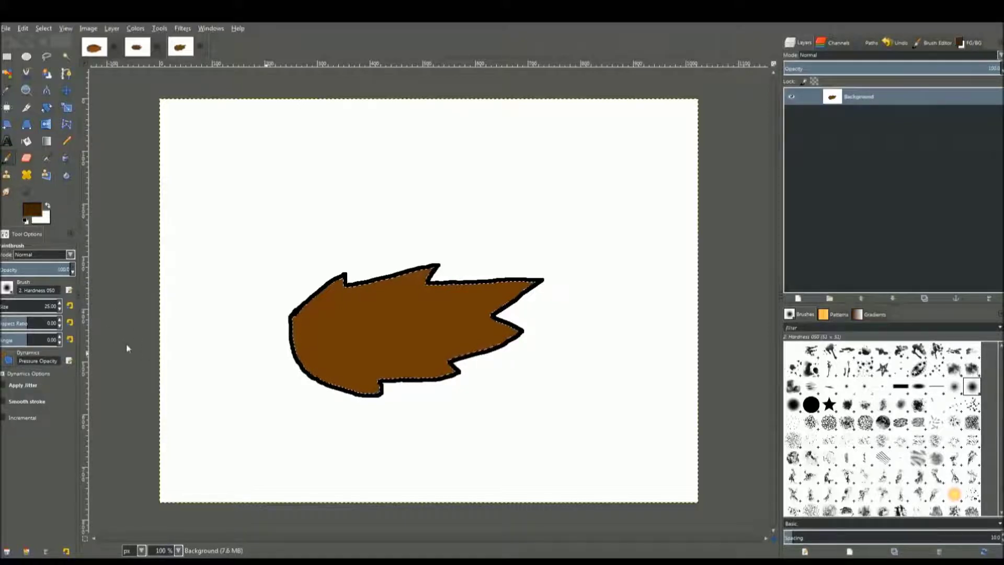
key(bracketright)
key(bracketright)
key(bracketright)
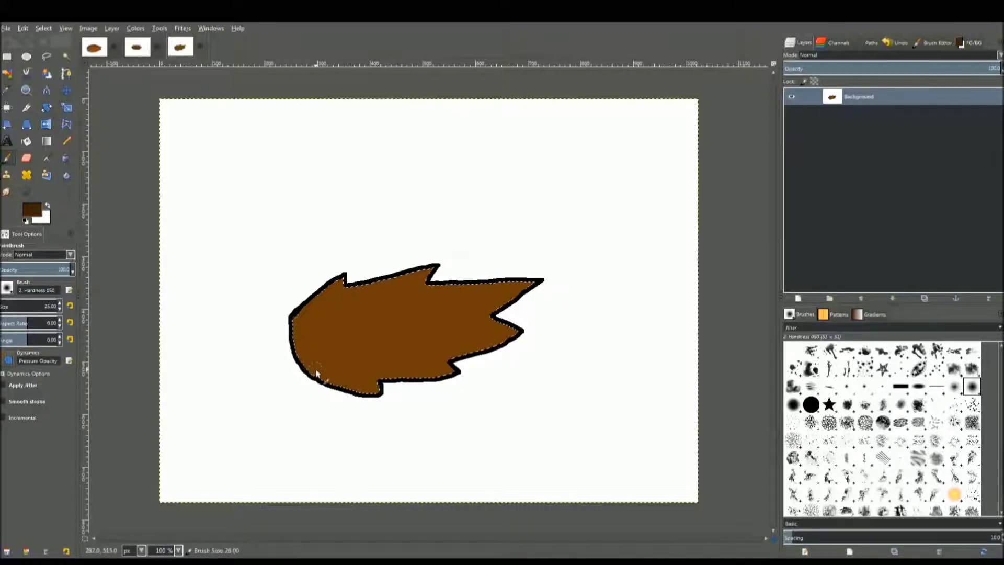
drag(317, 374, 359, 380)
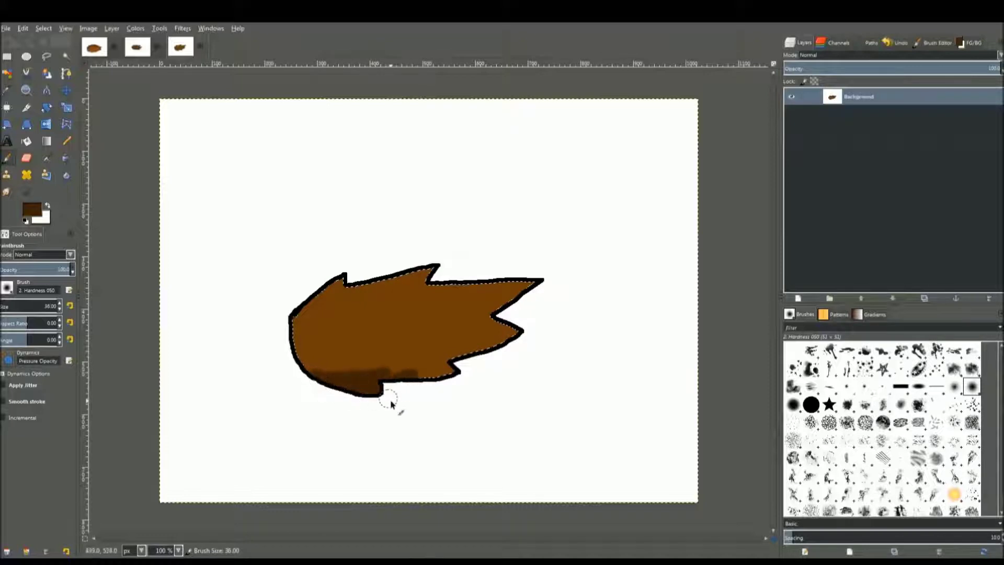
mouse_move(450, 361)
mouse_down()
mouse_move(503, 345)
mouse_move(504, 327)
mouse_move(490, 317)
mouse_move(507, 312)
mouse_move(289, 398)
mouse_move(307, 367)
mouse_move(308, 377)
mouse_move(379, 364)
mouse_move(295, 372)
mouse_up()
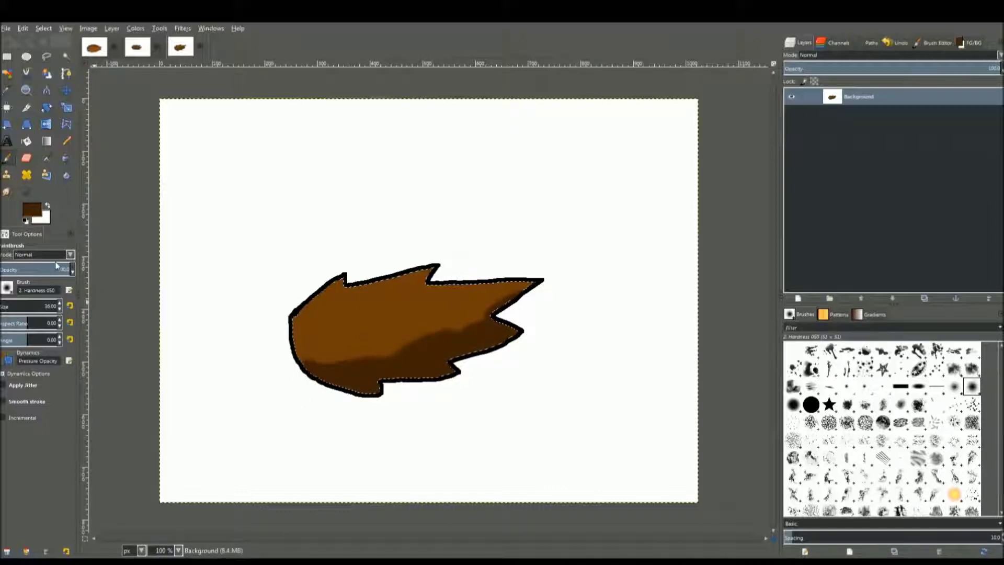
- Paint an orange-brown highlight along the fur's upper edge and three darker brown patches across its middle band
drag(56, 265, 41, 265)
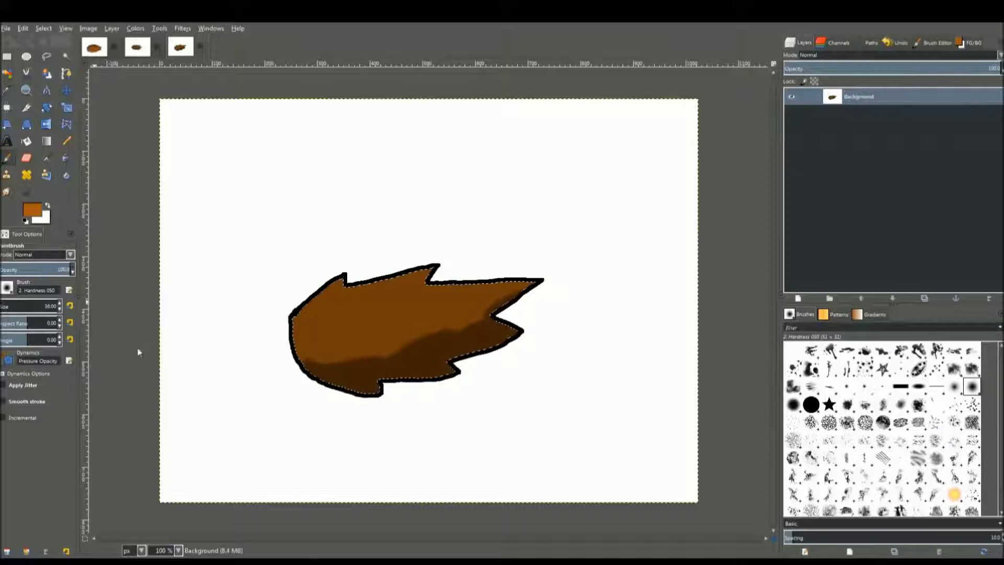
mouse_move(332, 291)
mouse_down()
mouse_move(391, 269)
mouse_move(411, 276)
mouse_move(355, 292)
mouse_move(398, 279)
mouse_move(505, 283)
mouse_move(475, 286)
mouse_move(534, 278)
mouse_up()
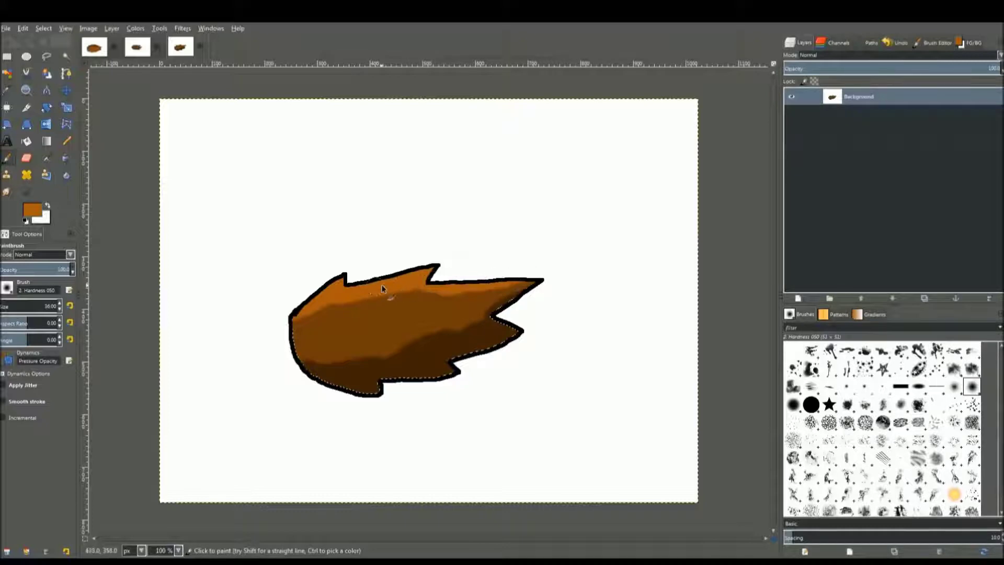
mouse_move(296, 314)
mouse_down()
mouse_move(395, 285)
mouse_move(360, 304)
mouse_up()
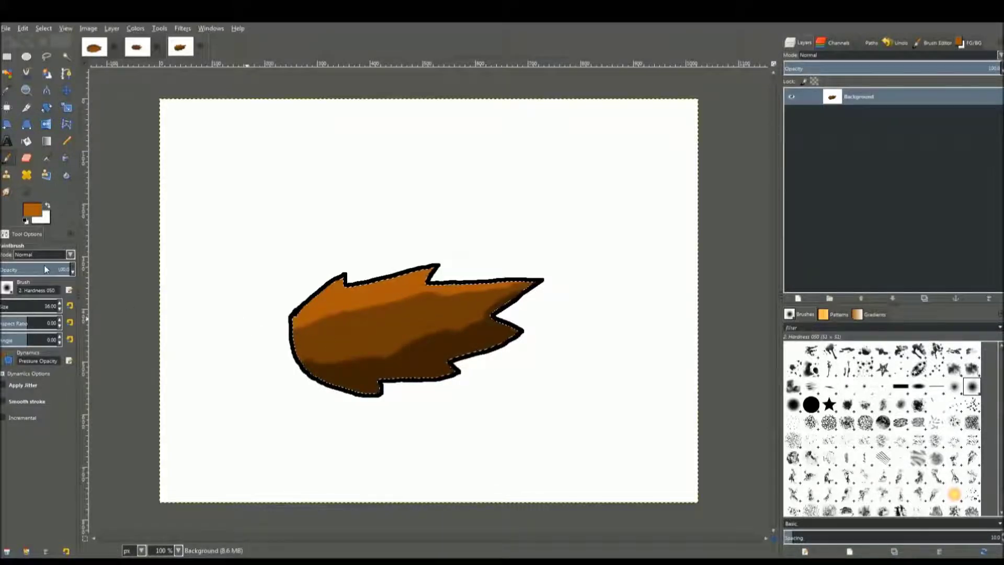
key(d)
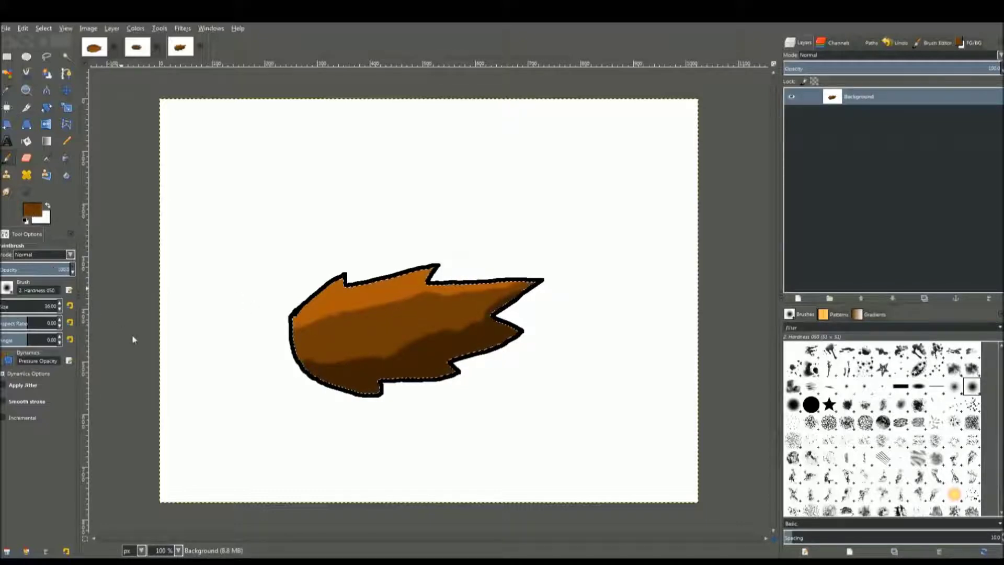
drag(343, 331, 397, 328)
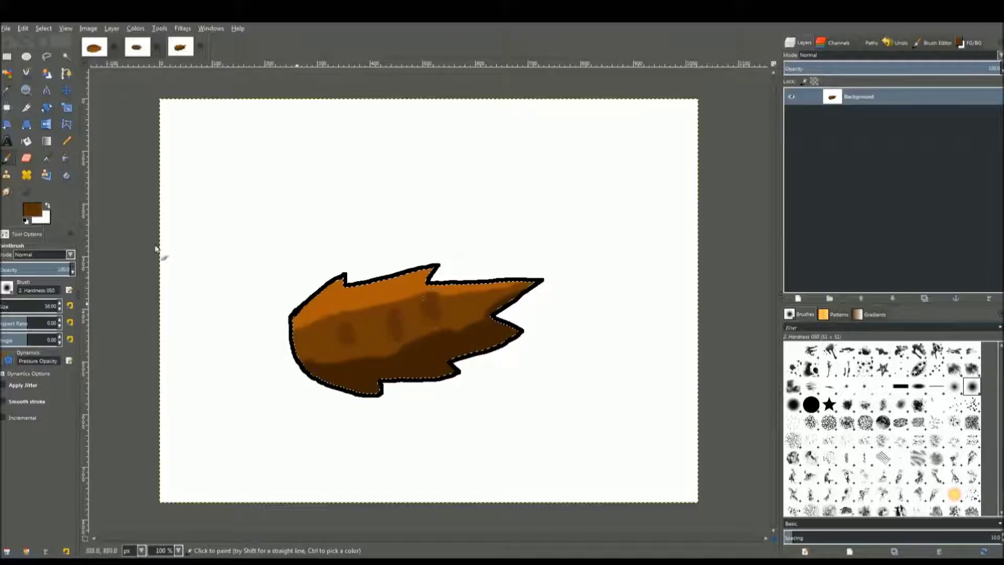
- Draw short thin brown squiggles across the light and dark areas of the fur with the Pencil at size 3
key(n)
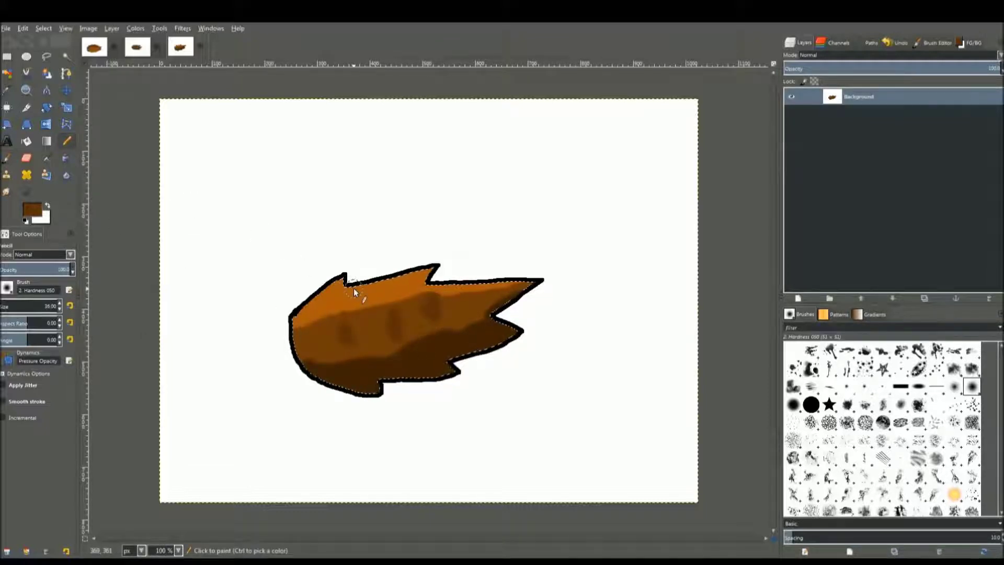
key(bracketleft)
key(bracketleft)
key(bracketleft)
key(bracketleft)
key(bracketleft)
key(bracketleft)
key(bracketleft)
key(bracketleft)
key(bracketleft)
key(bracketleft)
key(bracketleft)
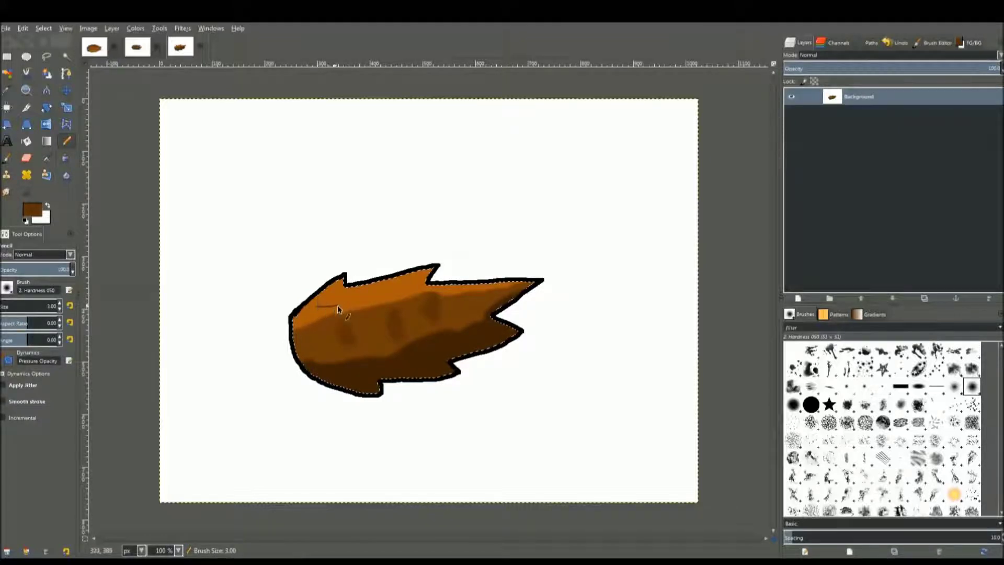
drag(375, 290, 396, 299)
drag(490, 334, 486, 345)
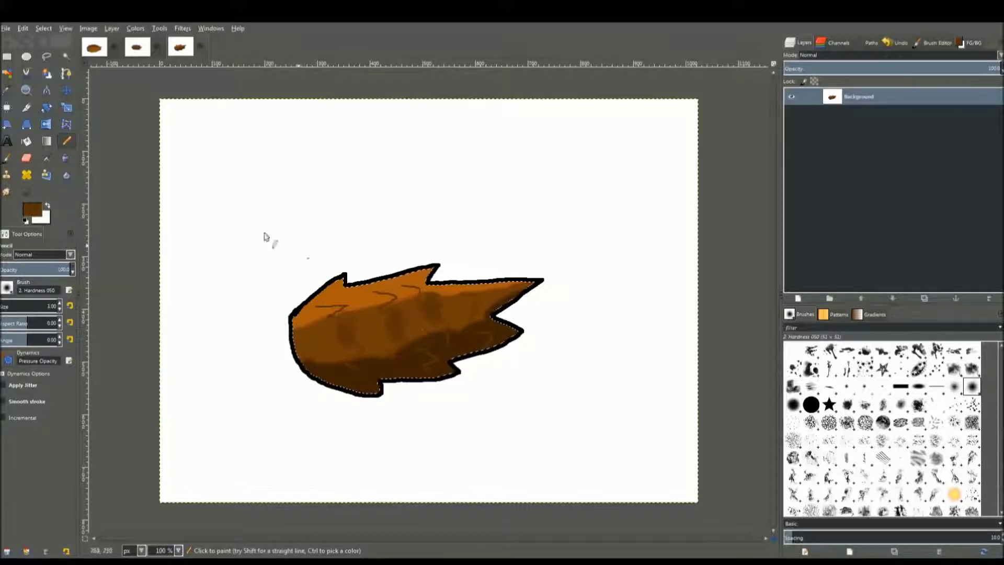
- Blend the squiggles and colours in the upper part of the fur with the Smudge tool at brush size 41
click(7, 192)
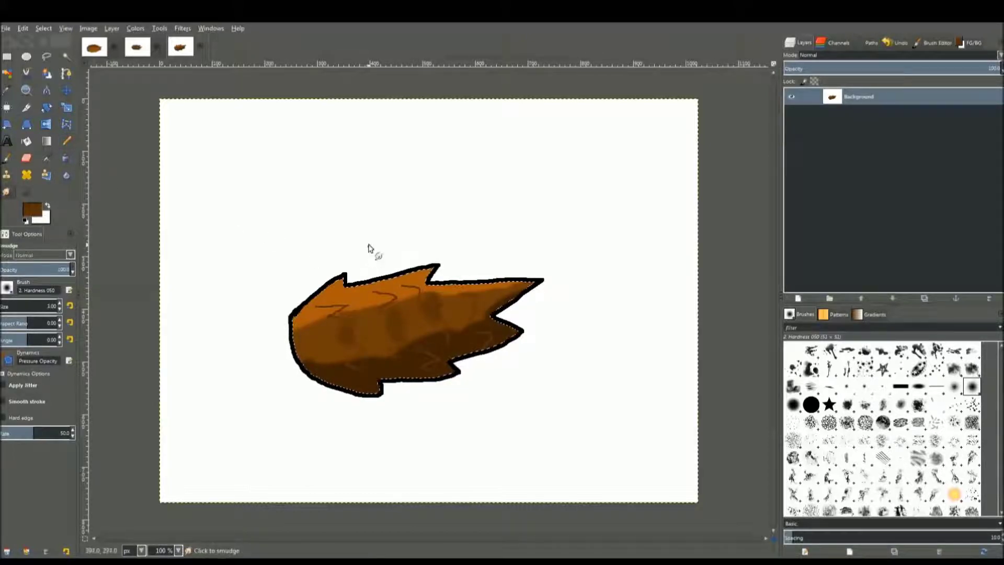
key(bracketright)
key(bracketright)
key(bracketright)
key(bracketright)
key(bracketright)
key(bracketright)
key(bracketright)
key(bracketright)
key(bracketright)
key(bracketright)
key(bracketright)
key(bracketright)
key(bracketright)
key(bracketright)
key(bracketright)
key(bracketright)
key(bracketright)
key(bracketright)
key(bracketright)
key(bracketright)
key(bracketright)
scroll(353, 342, up, 1)
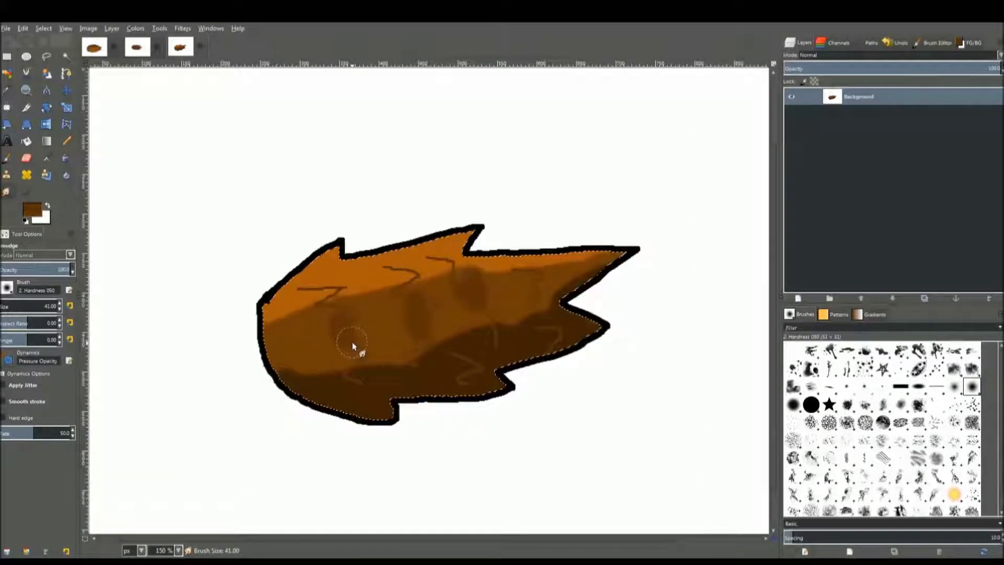
scroll(352, 346, up, 1)
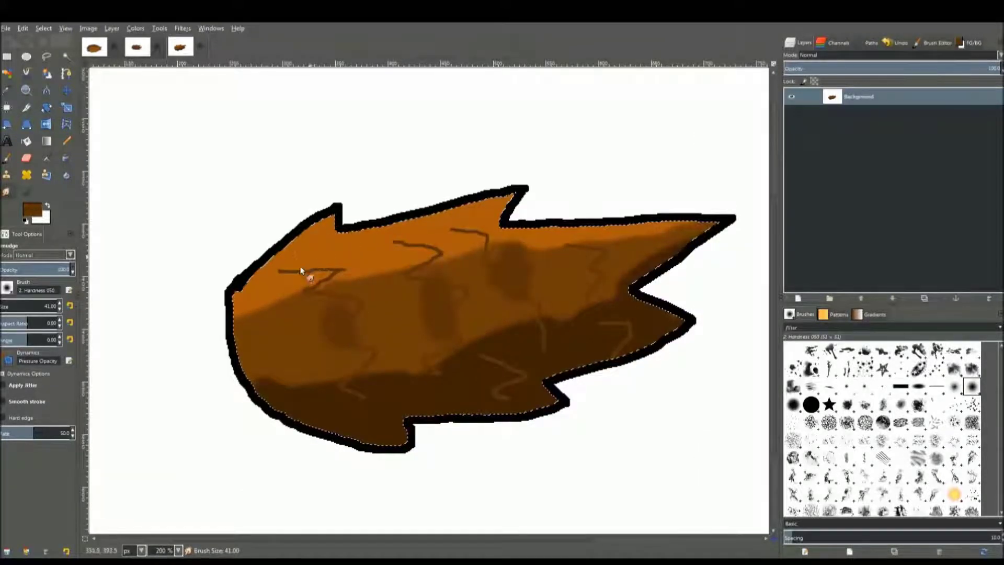
mouse_move(301, 271)
mouse_down()
mouse_move(283, 267)
mouse_move(305, 249)
mouse_move(276, 277)
mouse_up()
mouse_move(362, 220)
mouse_down()
mouse_move(326, 216)
mouse_move(357, 218)
mouse_move(333, 236)
mouse_move(425, 193)
mouse_up()
mouse_move(313, 286)
mouse_down()
mouse_move(283, 256)
mouse_move(269, 289)
mouse_up()
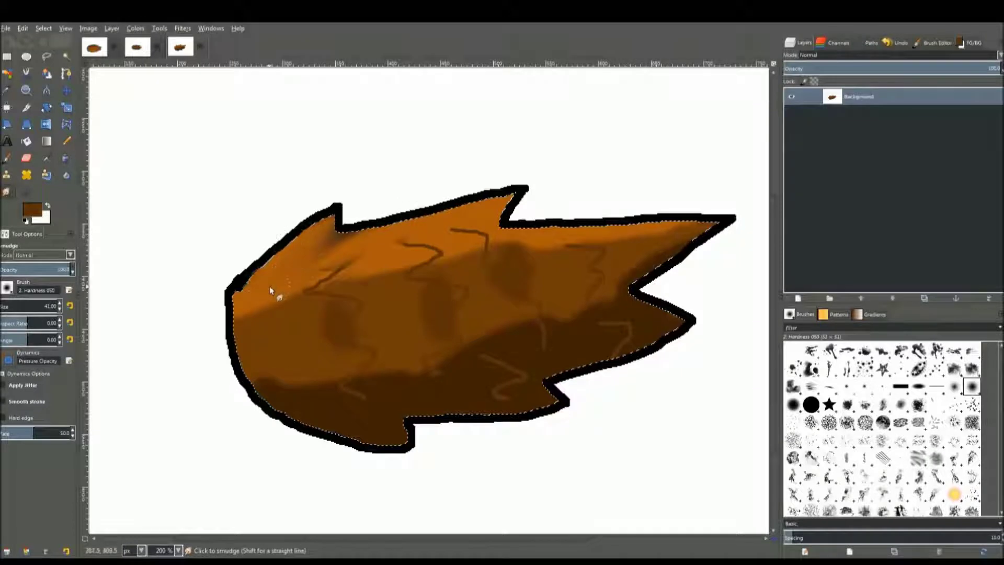
mouse_move(304, 246)
mouse_down()
mouse_move(353, 208)
mouse_move(330, 275)
mouse_move(518, 200)
mouse_move(411, 259)
mouse_move(468, 244)
mouse_up()
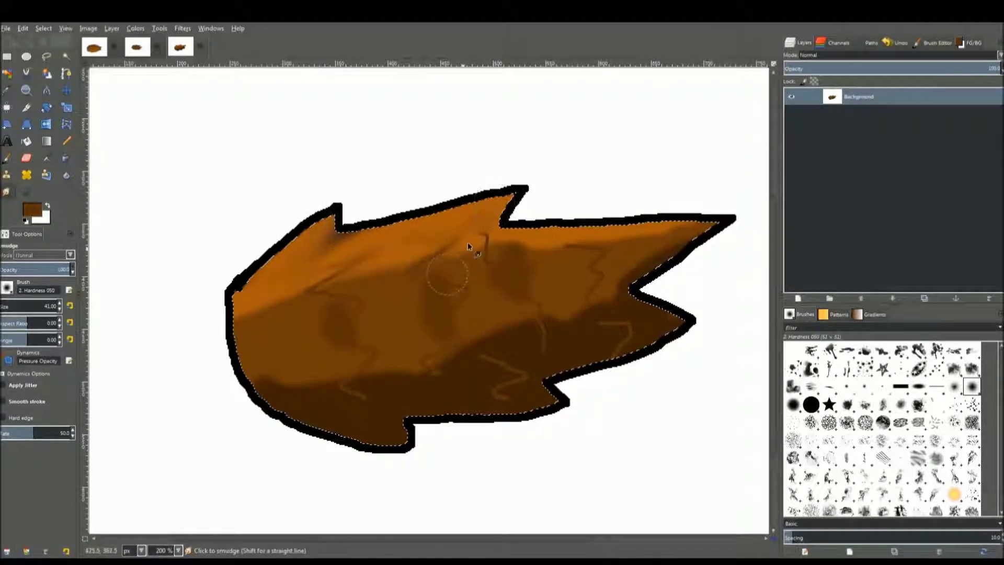
- Smudge the middle and lower colour bands together and pull the colours out towards the spikes at the pointed end
drag(268, 321, 292, 304)
mouse_move(482, 325)
mouse_down()
mouse_move(454, 268)
mouse_move(489, 238)
mouse_move(476, 285)
mouse_move(503, 297)
mouse_move(571, 272)
mouse_move(619, 240)
mouse_move(595, 260)
mouse_move(617, 268)
mouse_move(718, 229)
mouse_move(592, 260)
mouse_move(673, 215)
mouse_move(659, 257)
mouse_move(581, 295)
mouse_move(570, 326)
mouse_move(684, 332)
mouse_move(609, 353)
mouse_move(627, 366)
mouse_move(591, 352)
mouse_move(537, 388)
mouse_move(552, 388)
mouse_move(547, 406)
mouse_move(415, 399)
mouse_move(388, 423)
mouse_move(288, 404)
mouse_move(255, 380)
mouse_move(311, 371)
mouse_move(293, 361)
mouse_move(357, 361)
mouse_move(475, 325)
mouse_move(441, 343)
mouse_move(560, 317)
mouse_move(606, 349)
mouse_move(640, 342)
mouse_move(508, 340)
mouse_move(452, 369)
mouse_move(530, 402)
mouse_move(599, 407)
mouse_move(526, 363)
mouse_move(613, 378)
mouse_move(494, 380)
mouse_move(650, 340)
mouse_up()
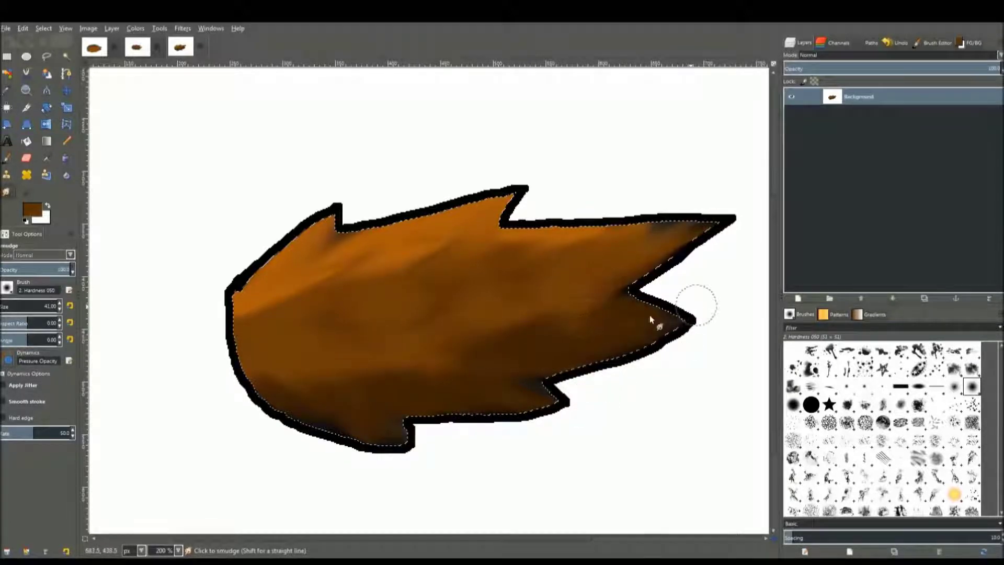
scroll(660, 270, up, 1)
mouse_move(665, 269)
mouse_down()
mouse_move(575, 299)
mouse_move(638, 218)
mouse_move(691, 228)
mouse_up()
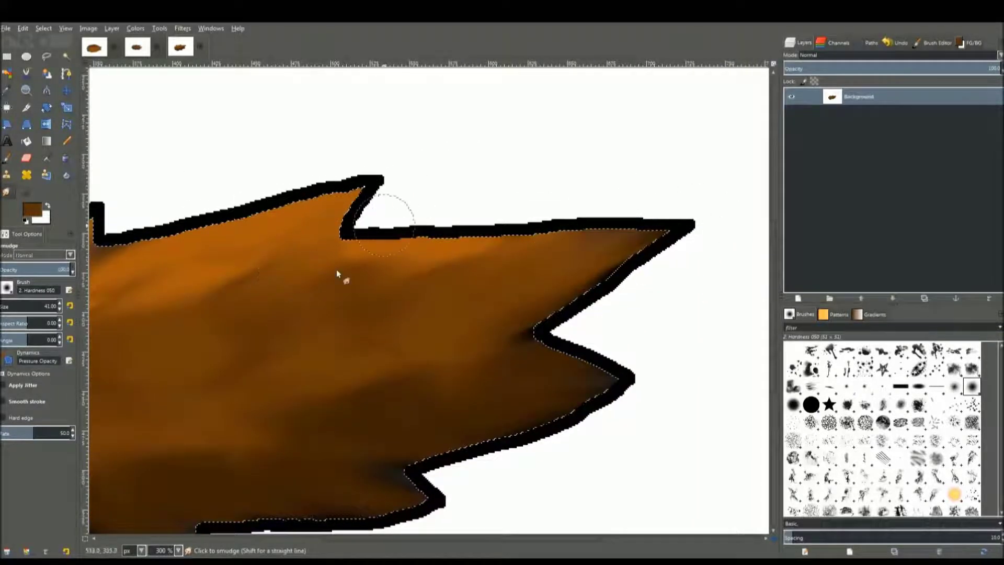
- Smudge the light and dark areas further into each other across the fur's body and lower edge at brush size 41
drag(339, 275, 519, 140)
mouse_move(338, 340)
mouse_down()
mouse_move(373, 411)
mouse_move(243, 318)
mouse_move(354, 405)
mouse_move(335, 297)
mouse_move(463, 415)
mouse_move(434, 374)
mouse_move(367, 357)
mouse_move(489, 440)
mouse_move(490, 309)
mouse_move(694, 333)
mouse_move(557, 336)
mouse_move(579, 353)
mouse_move(607, 342)
mouse_up()
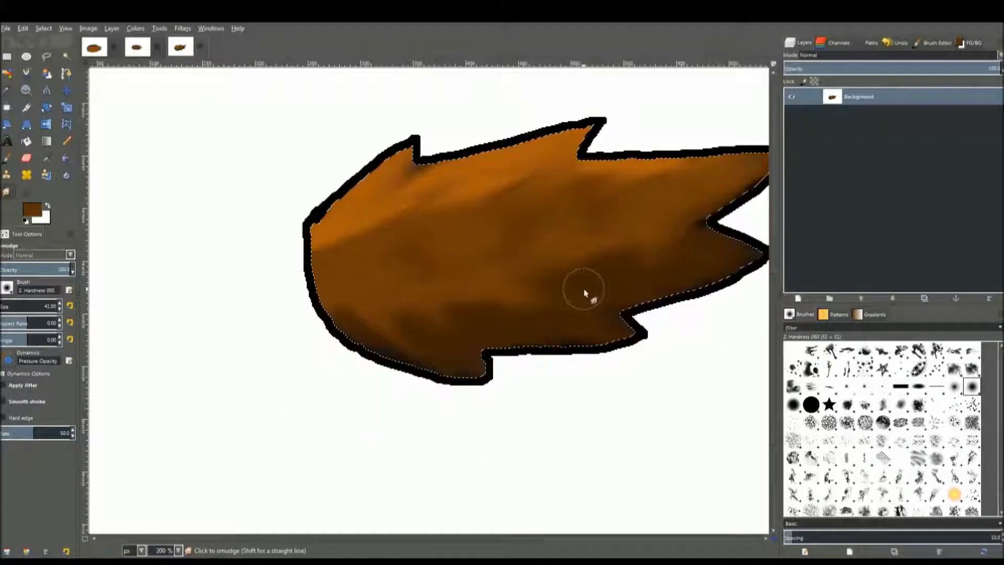
ctrl+scroll(580, 287, down, 1)
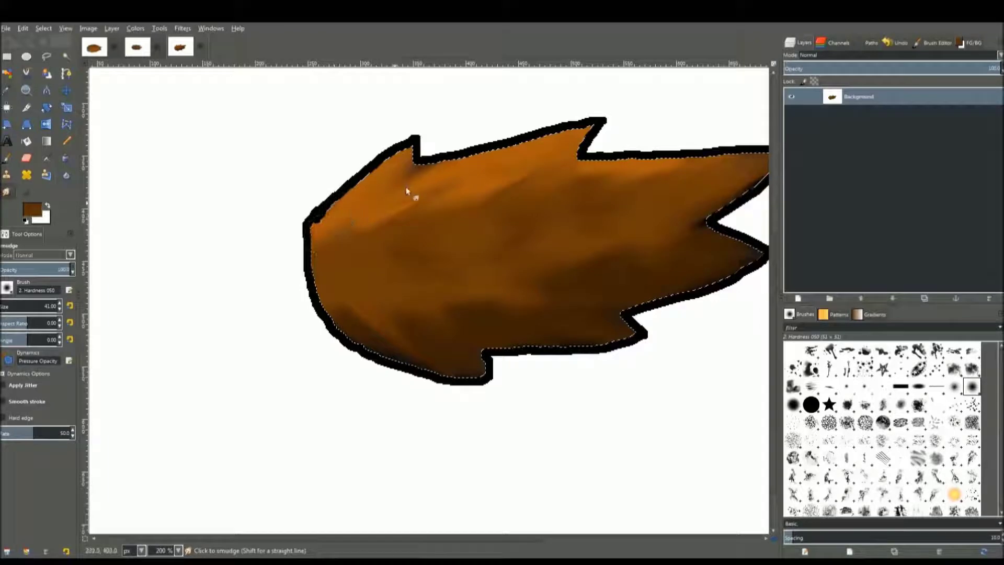
drag(406, 191, 318, 289)
mouse_move(454, 200)
mouse_down()
mouse_move(497, 160)
mouse_move(585, 136)
mouse_move(603, 187)
mouse_move(541, 212)
mouse_up()
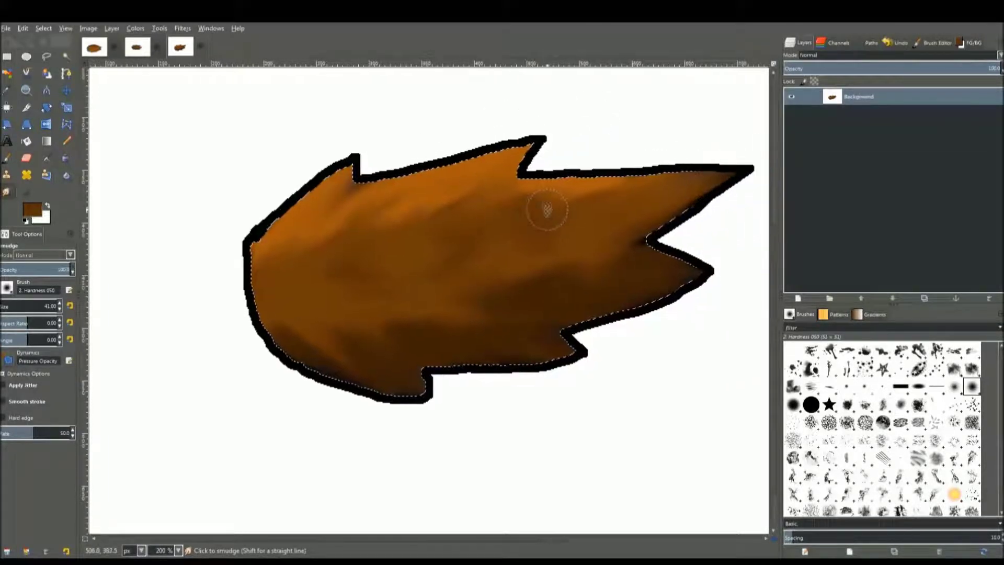
drag(511, 324, 617, 298)
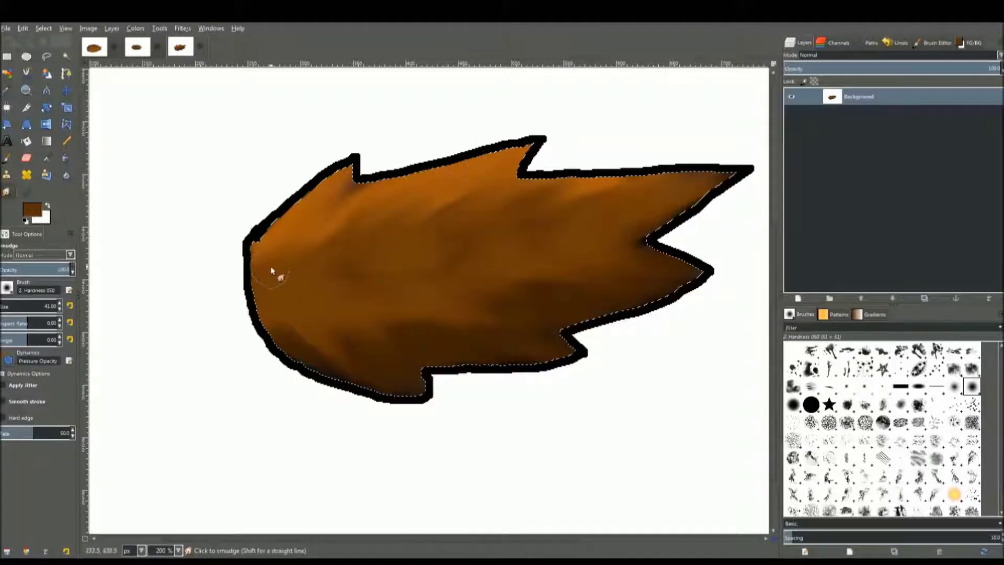
mouse_move(321, 296)
mouse_down()
mouse_move(331, 374)
mouse_move(315, 359)
mouse_move(404, 347)
mouse_up()
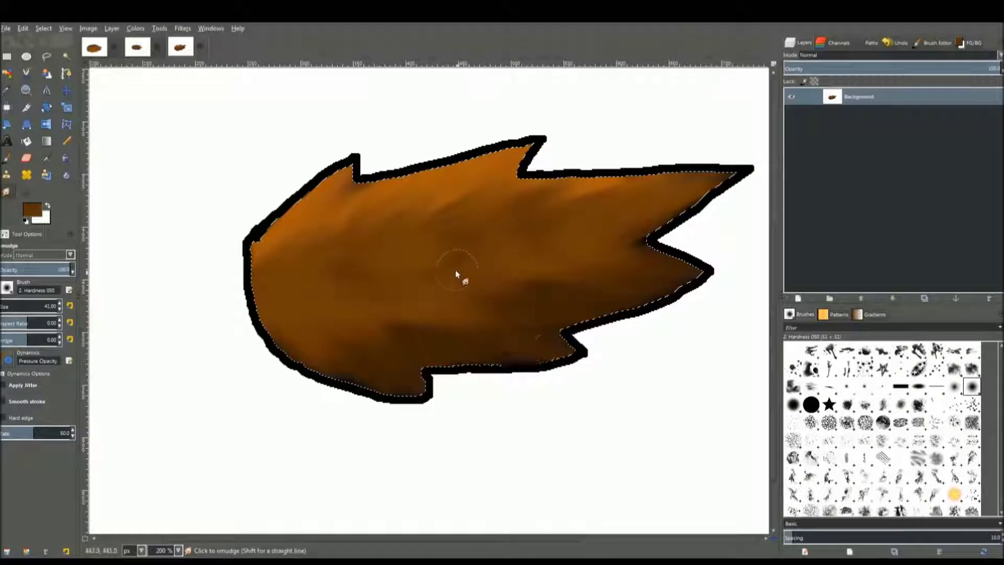
scroll(452, 290, up, 1)
scroll(452, 293, down, 1)
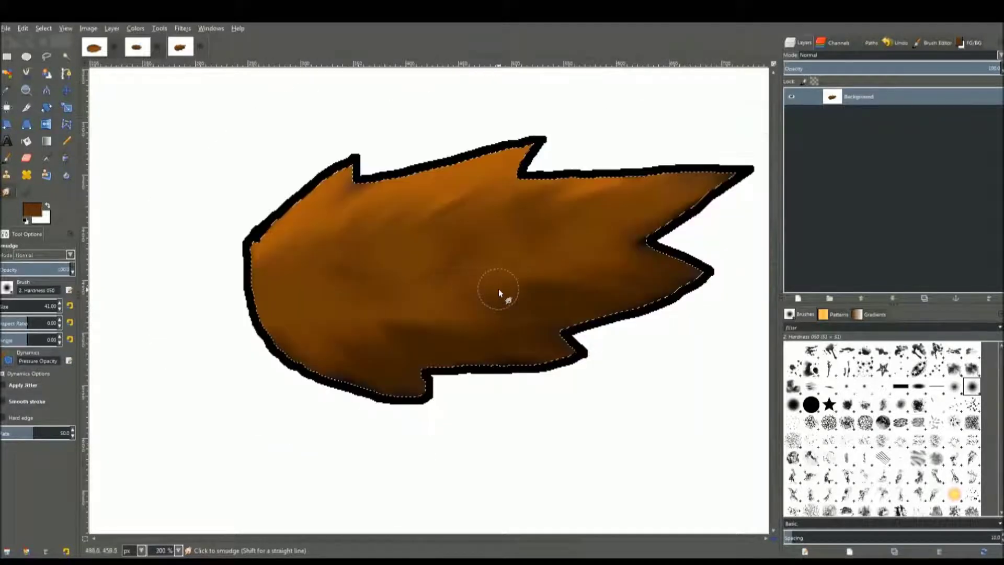
- Reduce the Smudge brush size to 13
key(bracketleft)
key(bracketleft)
key(bracketleft)
key(bracketleft)
key(bracketleft)
key(bracketleft)
key(bracketleft)
key(bracketleft)
key(bracketleft)
key(bracketleft)
key(bracketleft)
key(bracketleft)
key(bracketleft)
key(bracketleft)
key(bracketleft)
key(bracketleft)
key(bracketleft)
key(bracketleft)
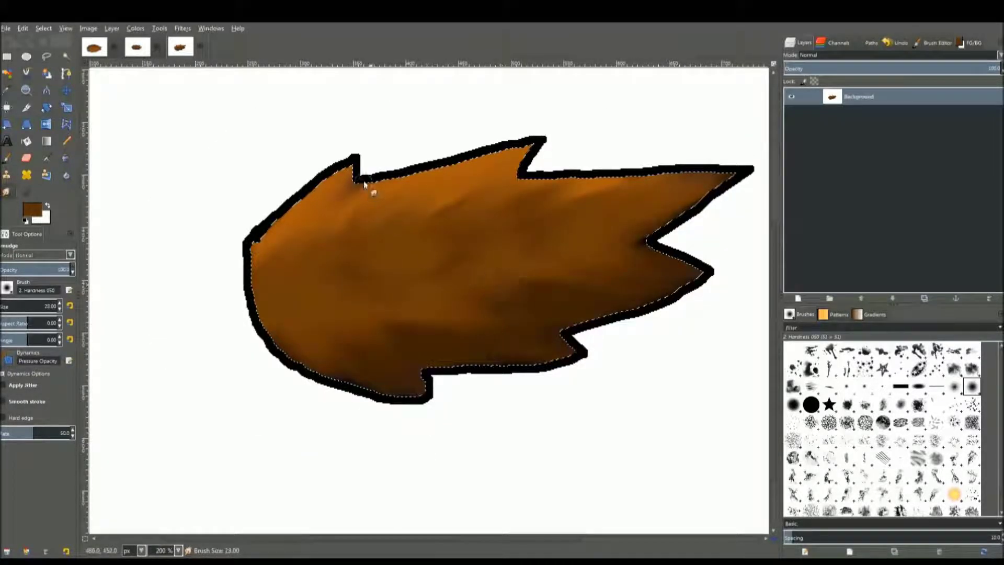
key(bracketleft)
key(bracketleft)
key(bracketleft)
key(bracketleft)
key(bracketleft)
key(bracketleft)
key(bracketleft)
key(bracketleft)
key(bracketleft)
key(bracketleft)
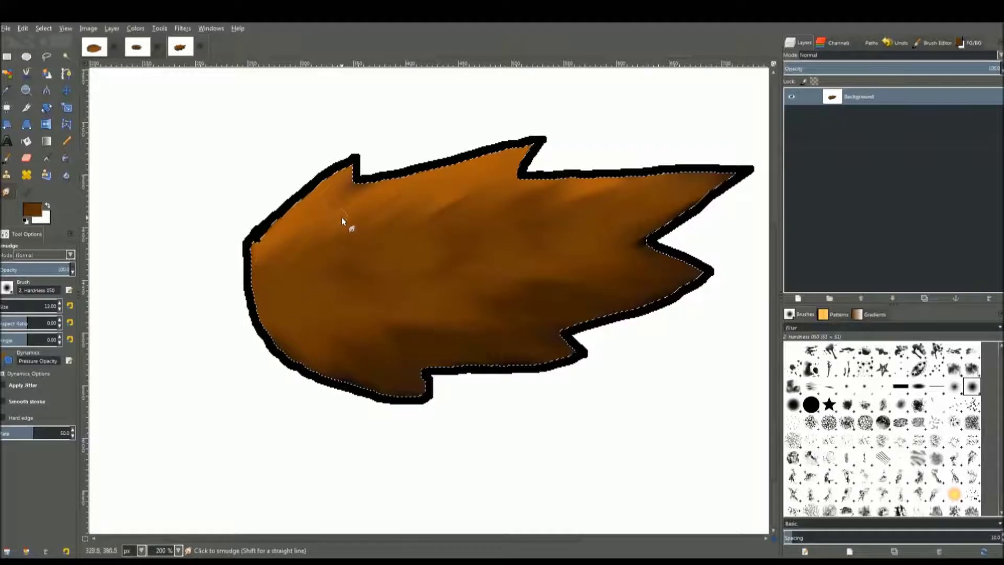
scroll(343, 218, up, 1)
scroll(425, 226, up, 1)
scroll(549, 246, down, 1)
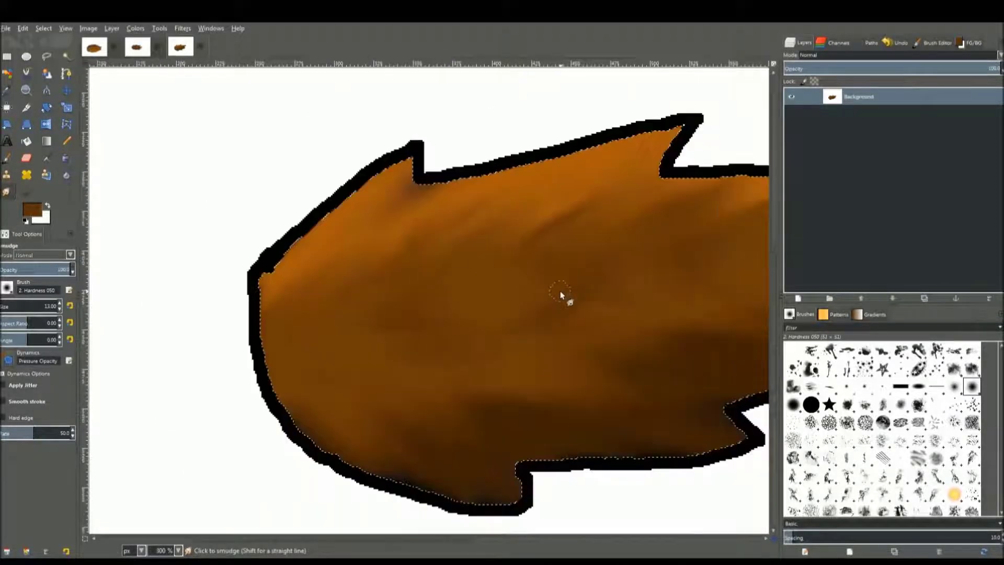
scroll(560, 296, down, 1)
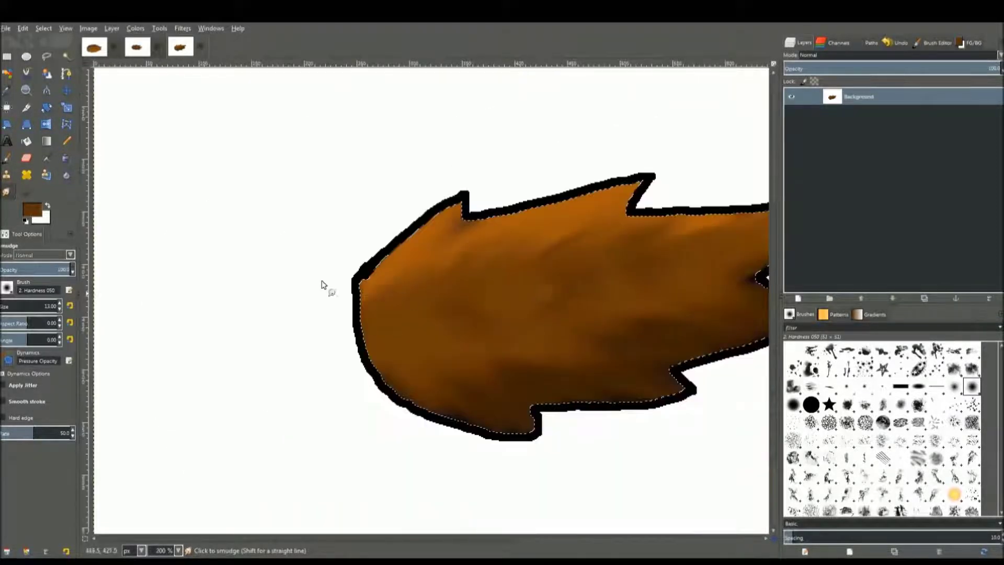
- Switch to the Pencil, pick a dark brown from the fur and set the brush size to 1
click(64, 142)
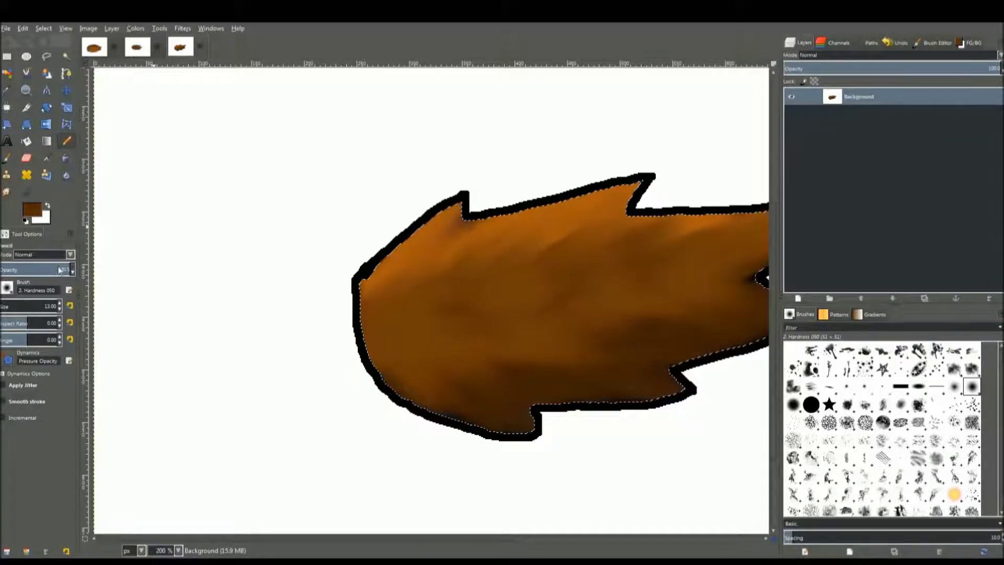
ctrl+click(395, 249)
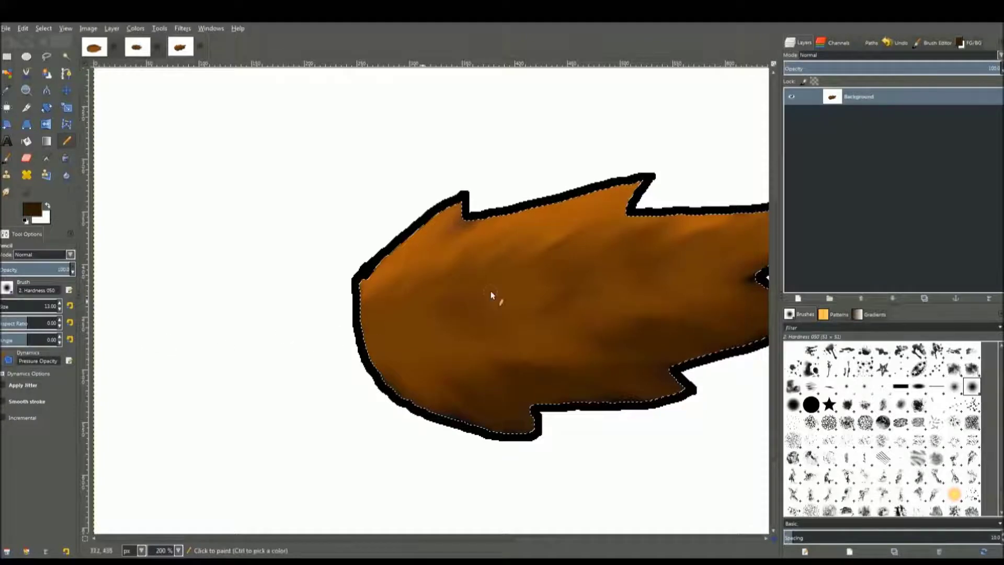
key(bracketleft)
key(bracketleft)
key(bracketleft)
key(bracketleft)
key(bracketleft)
key(bracketleft)
key(bracketleft)
key(bracketleft)
key(bracketleft)
key(bracketleft)
key(bracketleft)
drag(559, 298, 460, 304)
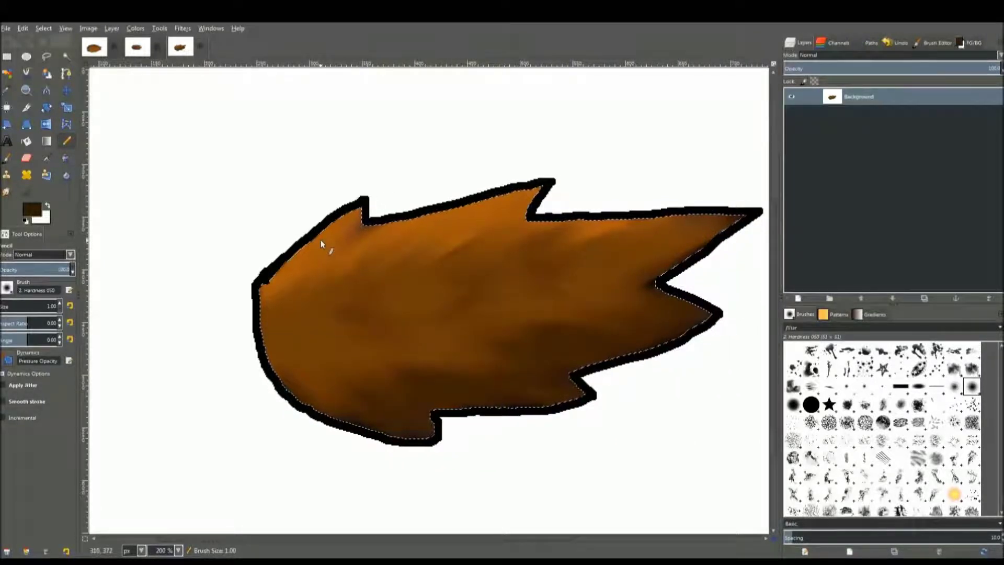
- Draw thin dark brown hair lines fanning from the rounded end to the two upper spikes
drag(256, 298, 371, 196)
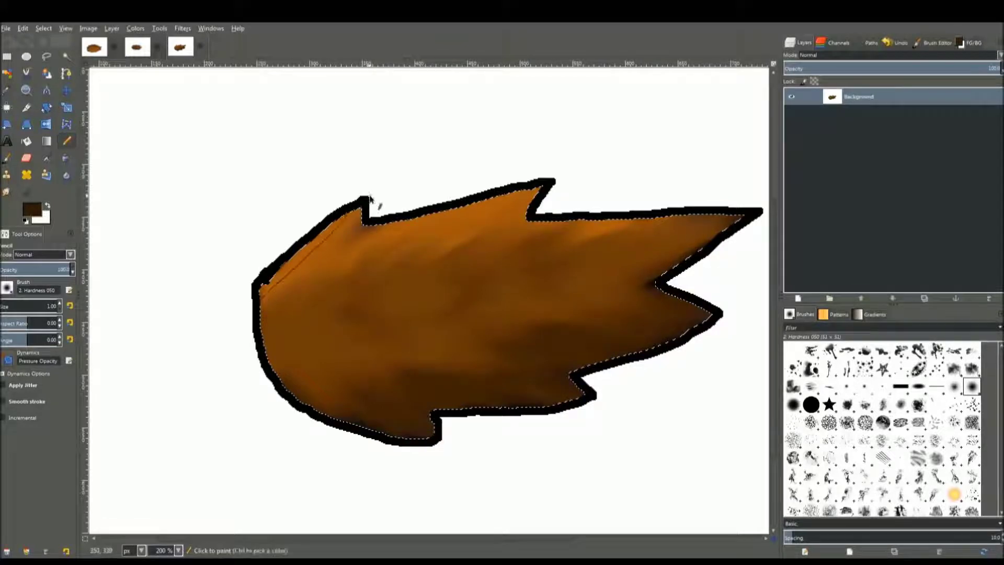
drag(252, 308, 375, 208)
drag(261, 308, 459, 208)
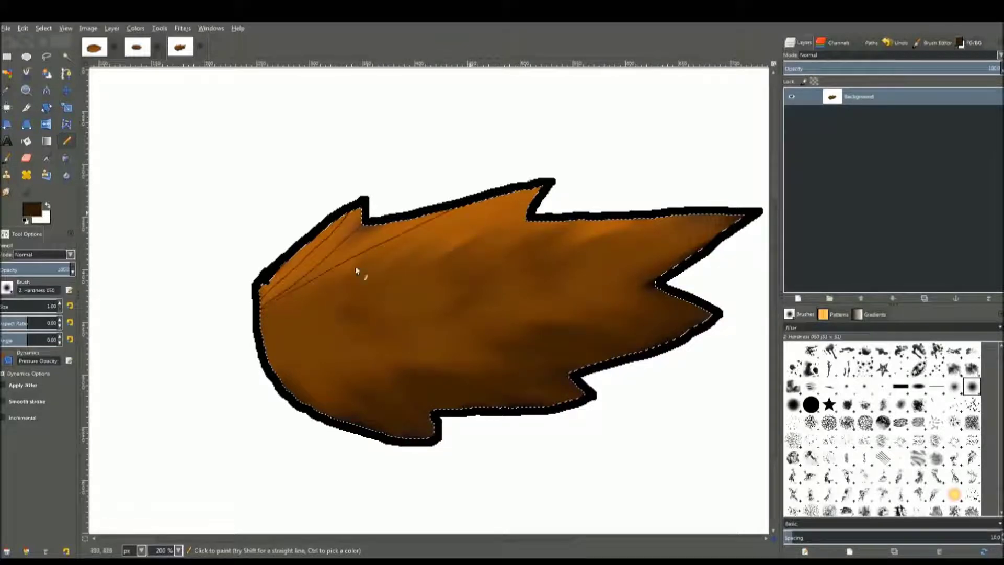
drag(362, 275, 546, 187)
drag(314, 303, 546, 188)
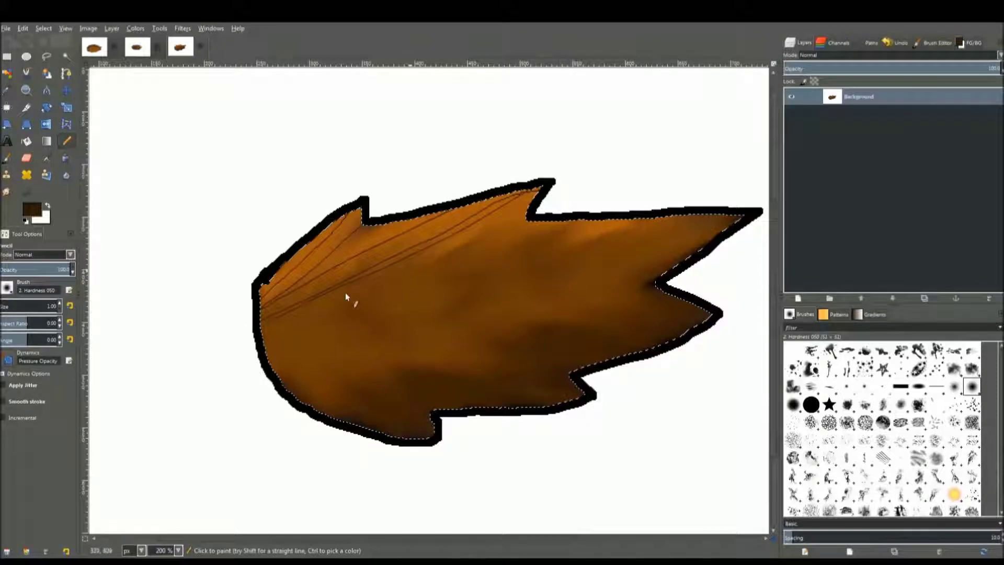
- Draw long thin hair lines from the rounded end through the middle towards the longest spike and the notch below it
drag(257, 325, 687, 222)
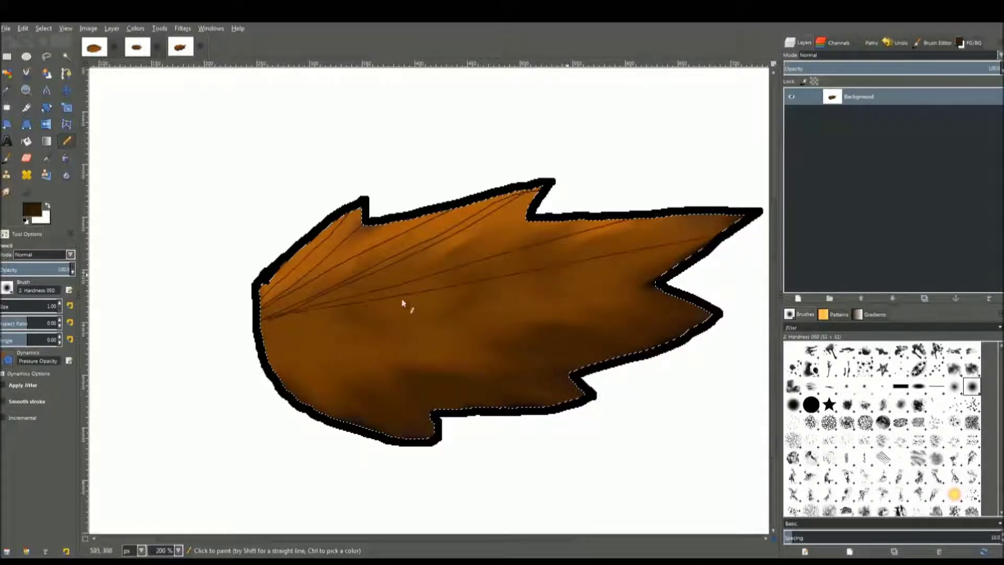
drag(260, 317, 678, 215)
drag(354, 284, 593, 216)
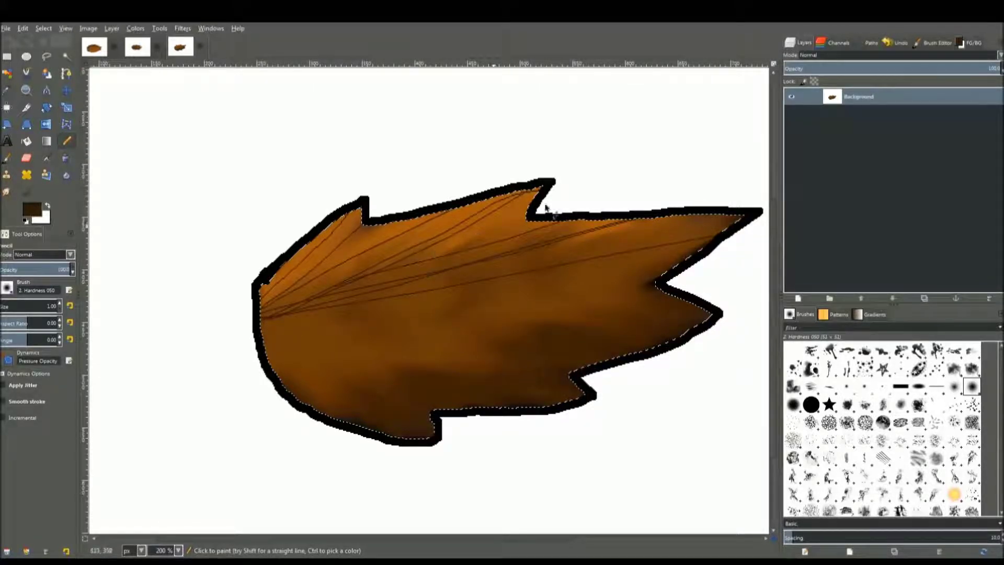
drag(527, 211, 439, 249)
drag(271, 324, 718, 235)
drag(270, 320, 712, 280)
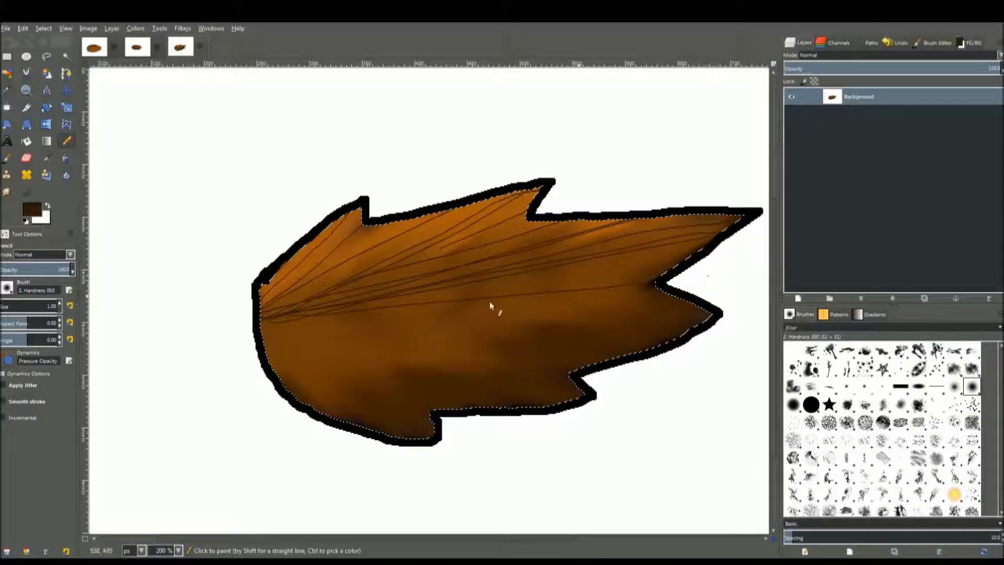
drag(444, 296, 712, 274)
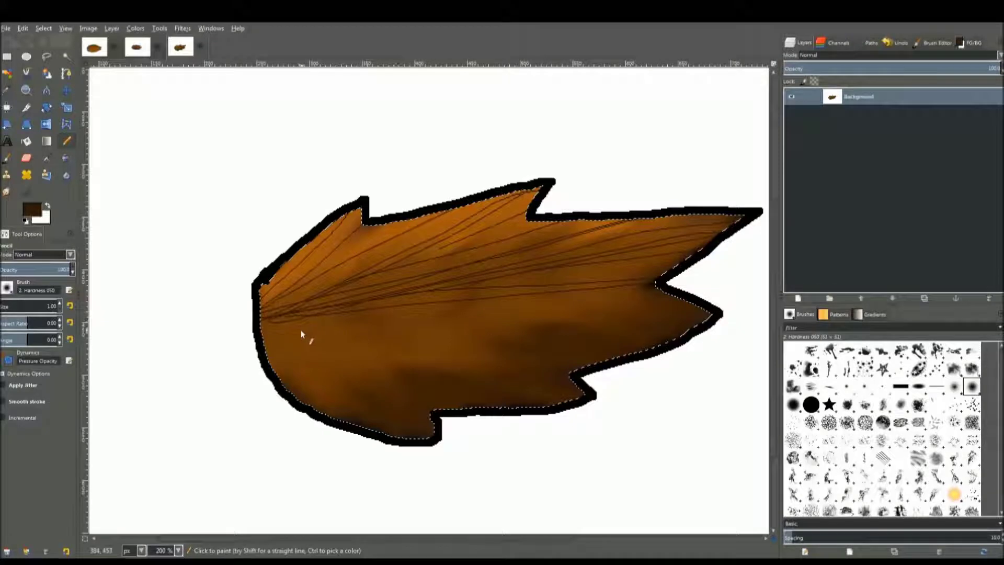
- Draw thin dark hair lines from the middle of the fur out to the lower spikes and across the lower half
drag(555, 289, 646, 283)
drag(365, 309, 643, 293)
drag(292, 314, 674, 308)
drag(366, 302, 580, 320)
drag(304, 319, 622, 370)
mouse_move(705, 349)
mouse_down()
mouse_move(679, 316)
mouse_move(591, 392)
mouse_move(502, 388)
mouse_up()
drag(377, 332, 452, 348)
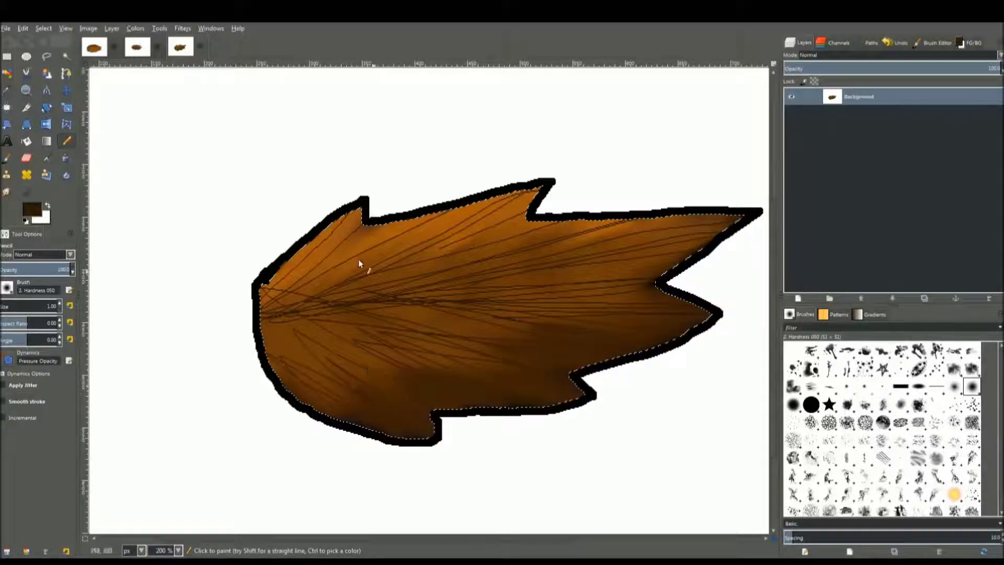
- Add a few more thin dark hair strokes among the lines in the fur's upper part
shift+click(406, 207)
shift+click(517, 225)
shift+click(619, 230)
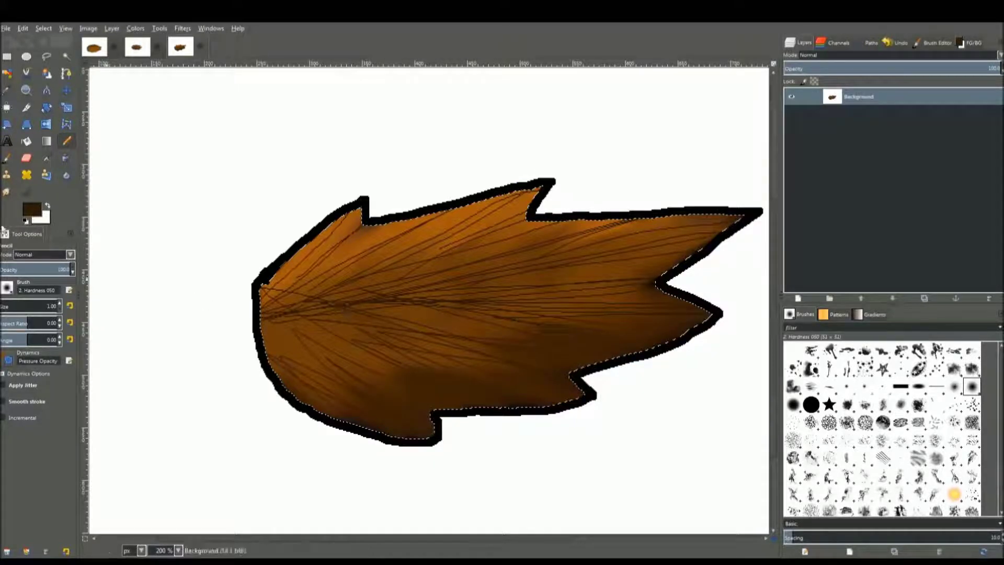
- Smudge the hair lines near the fur's upper edge along their direction with the Smudge tool at brush size 26
click(7, 191)
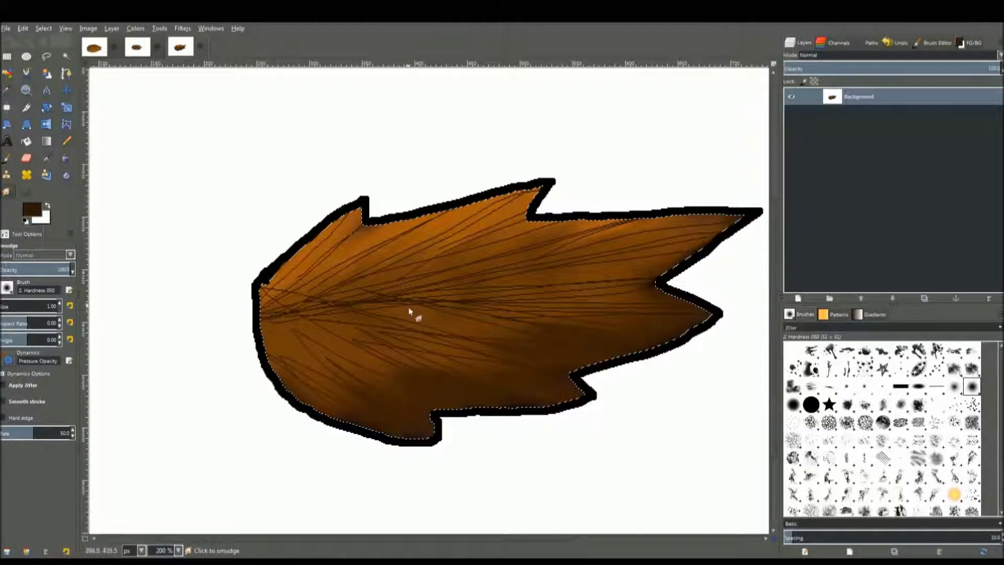
key(bracketright)
mouse_move(327, 230)
mouse_down()
mouse_move(340, 247)
mouse_move(277, 288)
mouse_move(309, 265)
mouse_move(339, 266)
mouse_move(297, 291)
mouse_move(415, 242)
mouse_move(389, 279)
mouse_move(467, 239)
mouse_up()
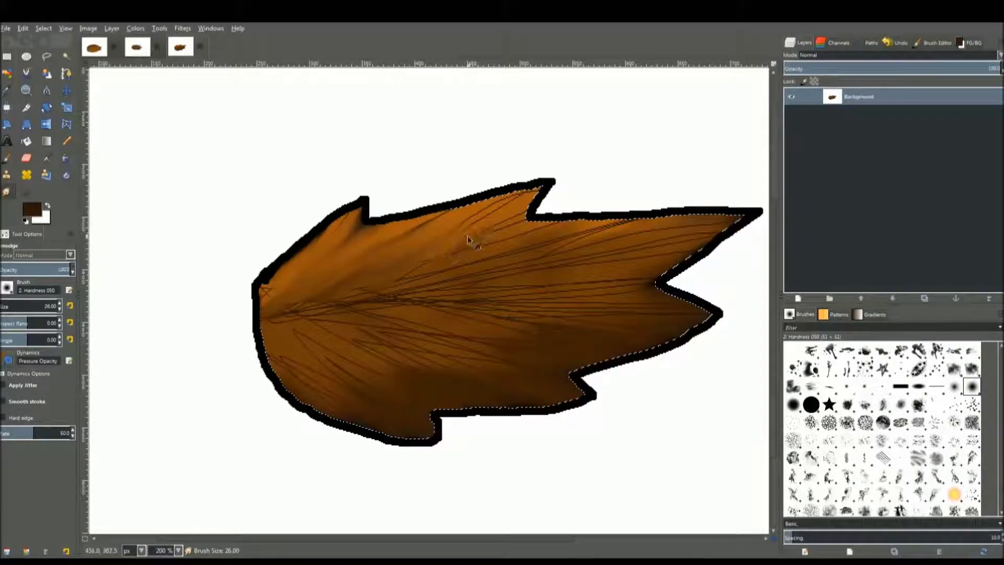
scroll(423, 240, up, 3)
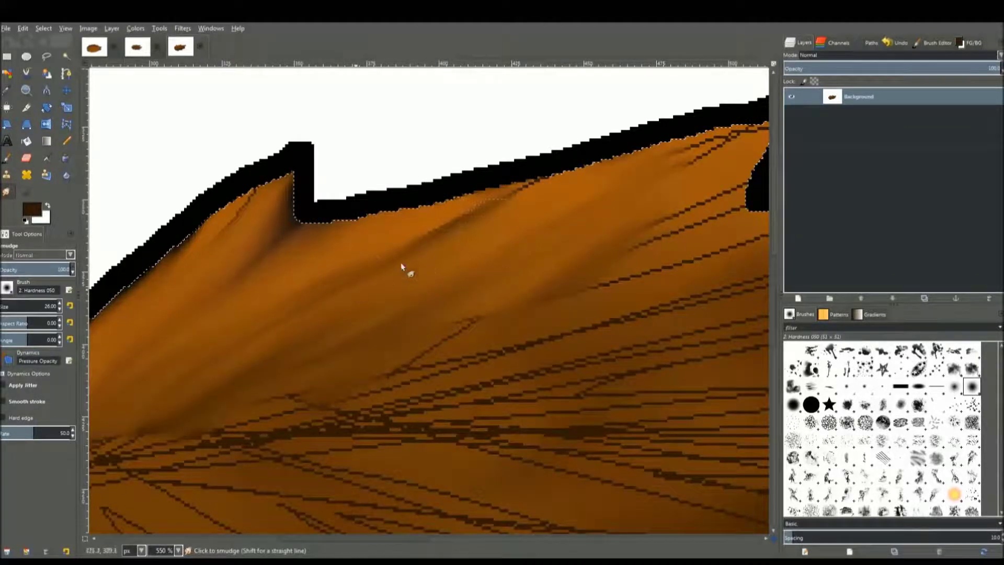
scroll(405, 271, down, 2)
scroll(411, 284, down, 1)
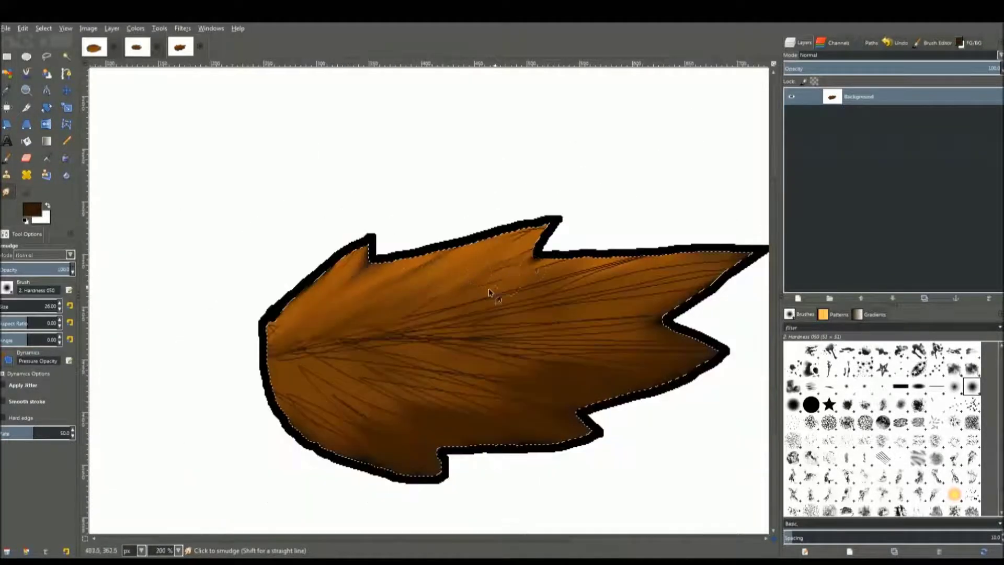
- Smudge the hair lines in the pointed end, the lower half and the upper spikes outwards towards the tips
mouse_move(632, 283)
mouse_down()
mouse_move(613, 297)
mouse_move(675, 268)
mouse_move(552, 285)
mouse_move(590, 265)
mouse_move(639, 258)
mouse_move(595, 296)
mouse_move(621, 296)
mouse_move(730, 265)
mouse_move(586, 320)
mouse_move(518, 328)
mouse_move(595, 336)
mouse_move(547, 349)
mouse_move(586, 355)
mouse_move(560, 357)
mouse_move(575, 353)
mouse_move(551, 341)
mouse_move(609, 334)
mouse_move(560, 317)
mouse_move(635, 308)
mouse_move(588, 287)
mouse_move(624, 377)
mouse_move(627, 358)
mouse_move(553, 372)
mouse_move(603, 391)
mouse_move(584, 387)
mouse_move(542, 406)
mouse_move(559, 428)
mouse_move(529, 412)
mouse_move(503, 440)
mouse_move(427, 423)
mouse_move(443, 456)
mouse_move(384, 446)
mouse_move(353, 414)
mouse_move(341, 424)
mouse_move(298, 407)
mouse_move(321, 418)
mouse_move(394, 397)
mouse_up()
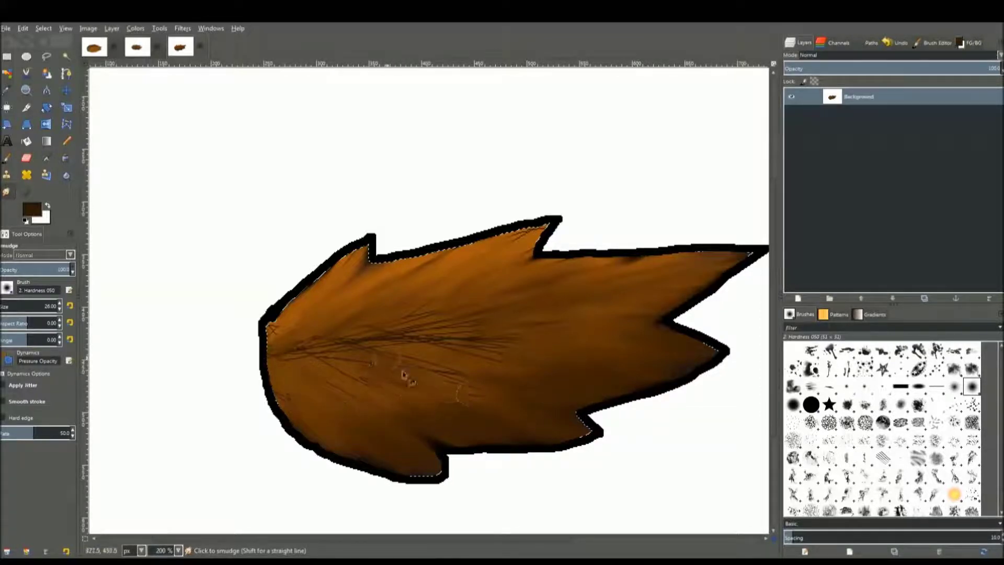
mouse_move(403, 375)
mouse_down()
mouse_move(436, 362)
mouse_move(423, 362)
mouse_move(522, 403)
mouse_up()
mouse_move(537, 228)
mouse_down()
mouse_move(517, 244)
mouse_move(524, 250)
mouse_move(542, 227)
mouse_up()
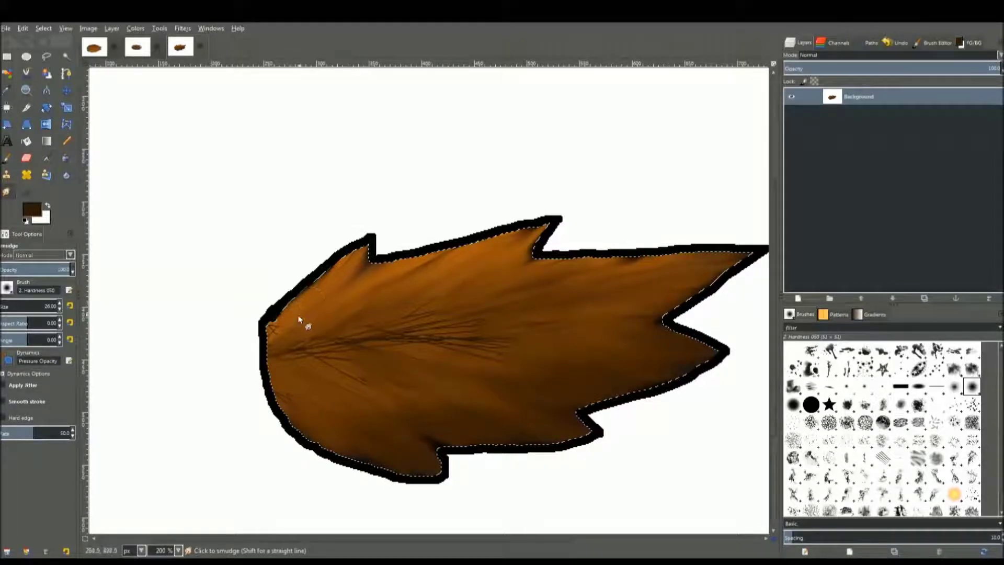
mouse_move(298, 317)
mouse_down()
mouse_move(272, 332)
mouse_move(350, 260)
mouse_up()
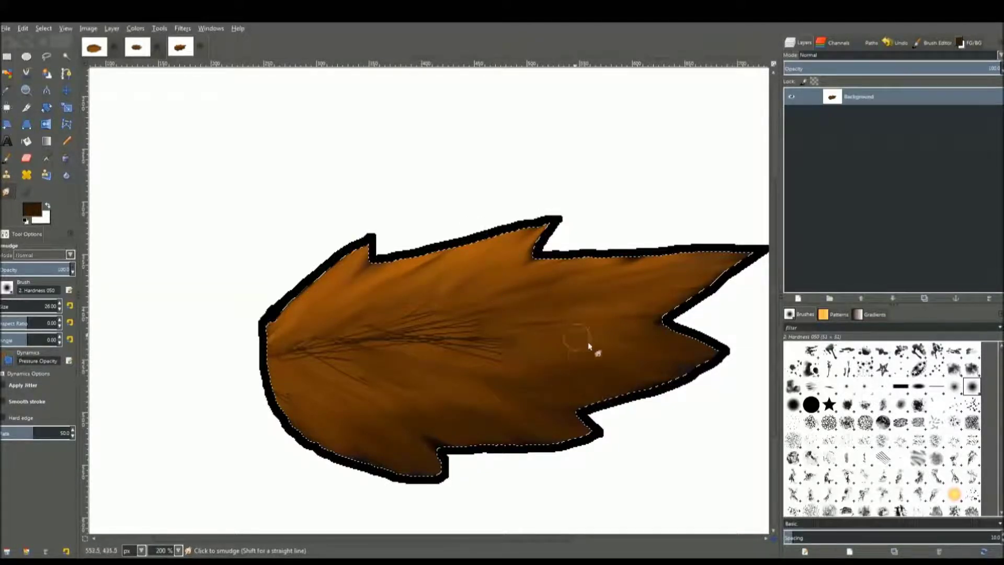
- Smudge the remaining sharp hair lines in the centre and at the rounded end into soft streaks
scroll(580, 361, up, 2)
scroll(562, 400, down, 4)
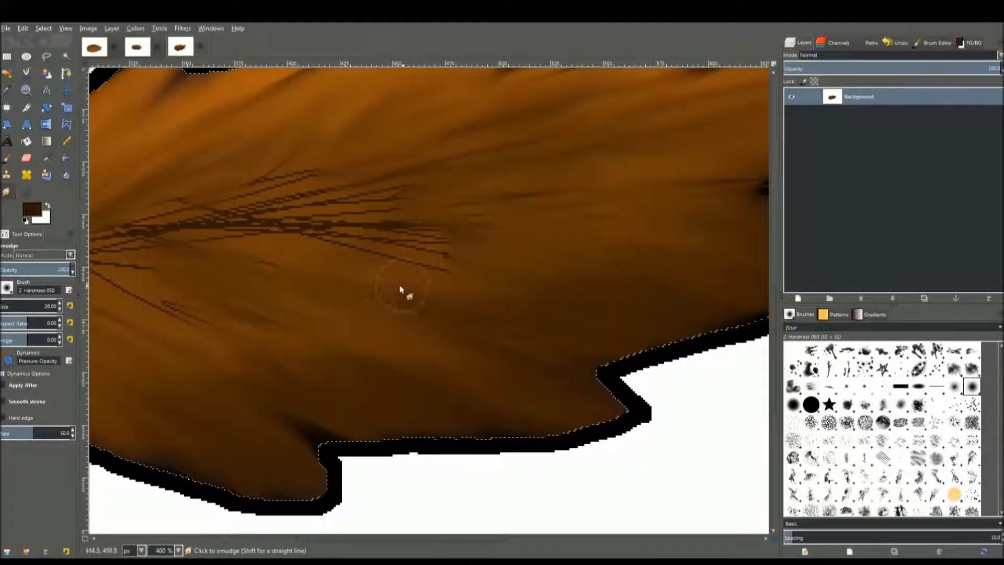
drag(415, 253, 432, 447)
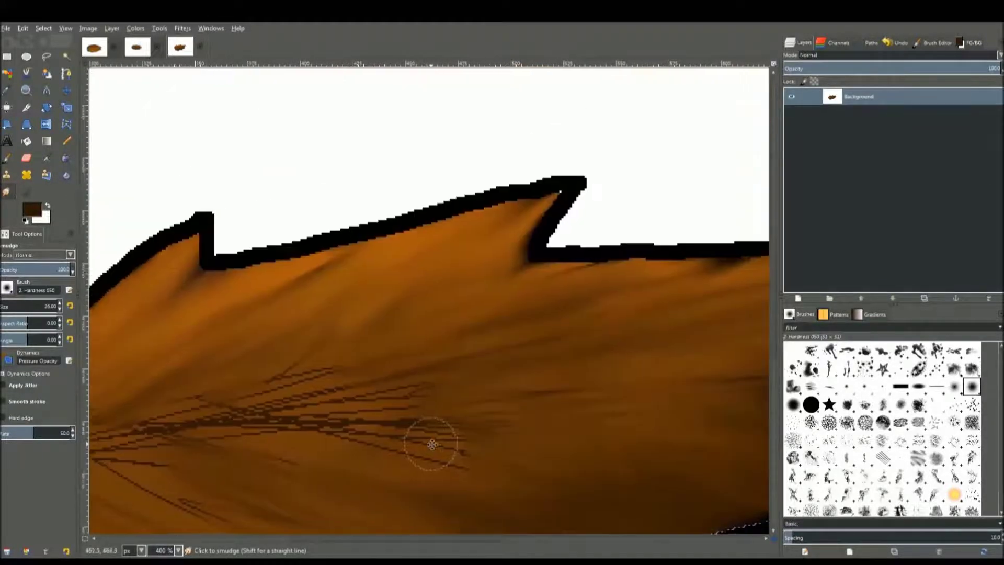
scroll(601, 366, down, 2)
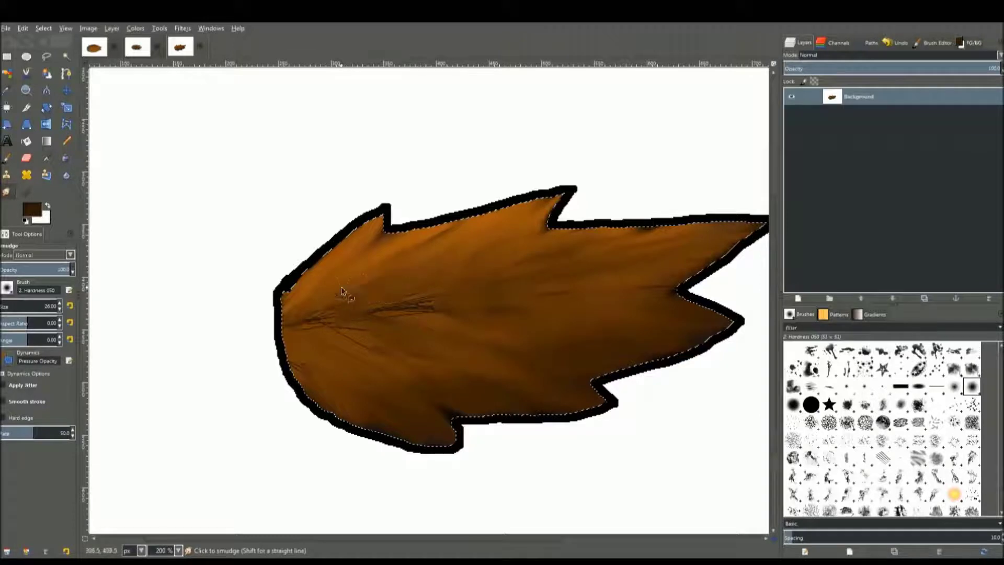
mouse_move(281, 318)
mouse_down()
mouse_move(452, 310)
mouse_move(478, 343)
mouse_move(396, 320)
mouse_move(301, 358)
mouse_move(449, 306)
mouse_move(456, 281)
mouse_move(446, 335)
mouse_move(442, 305)
mouse_move(519, 337)
mouse_move(392, 343)
mouse_move(321, 318)
mouse_move(435, 376)
mouse_move(319, 326)
mouse_move(366, 400)
mouse_move(293, 324)
mouse_move(320, 387)
mouse_move(293, 351)
mouse_move(309, 382)
mouse_move(290, 359)
mouse_move(304, 326)
mouse_move(364, 279)
mouse_up()
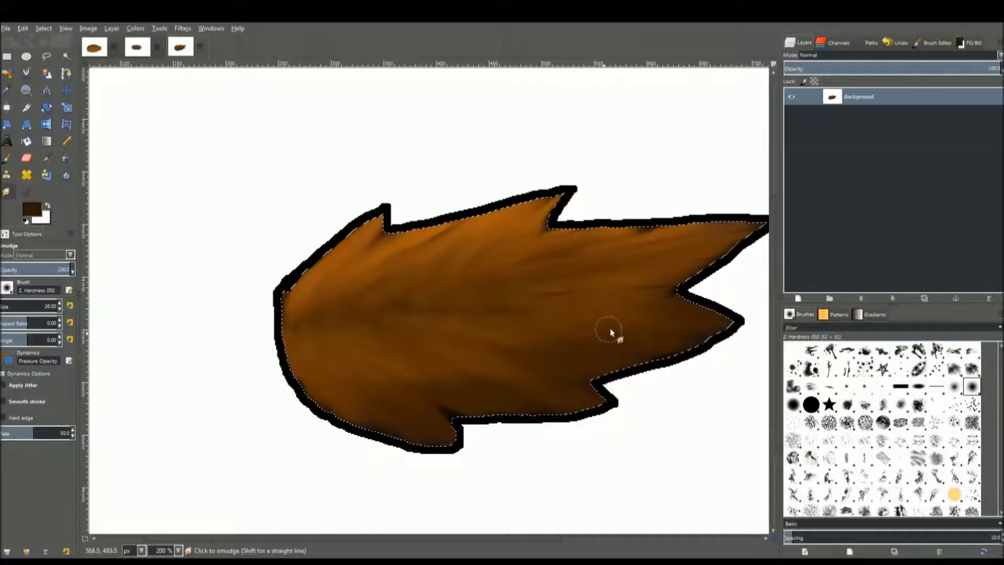
- Examine the smudged fur close up from the pointed end to the rounded end, and then as a whole
scroll(610, 332, up, 3)
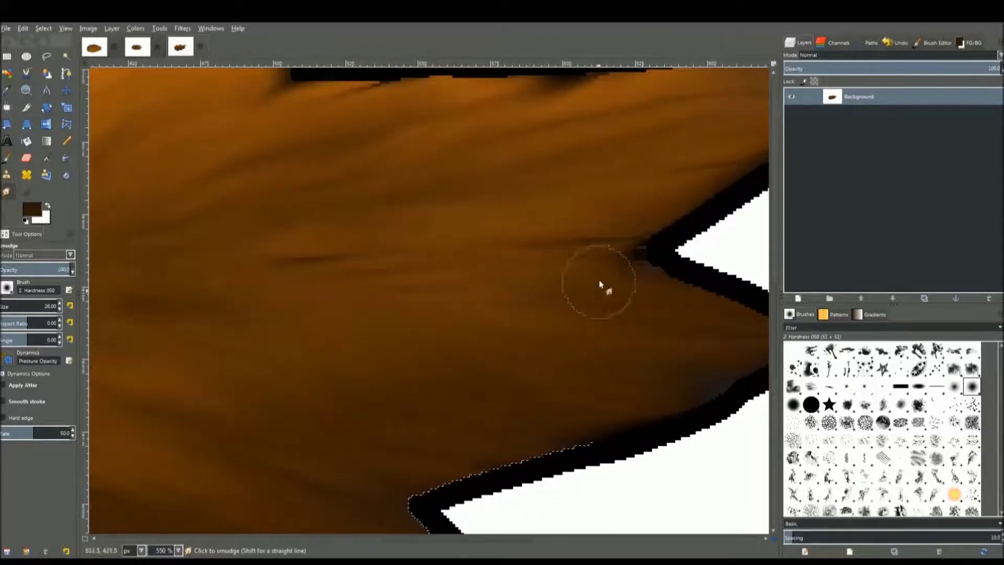
drag(284, 298, 445, 479)
drag(565, 335, 556, 320)
scroll(556, 321, down, 2)
scroll(523, 292, right, 5)
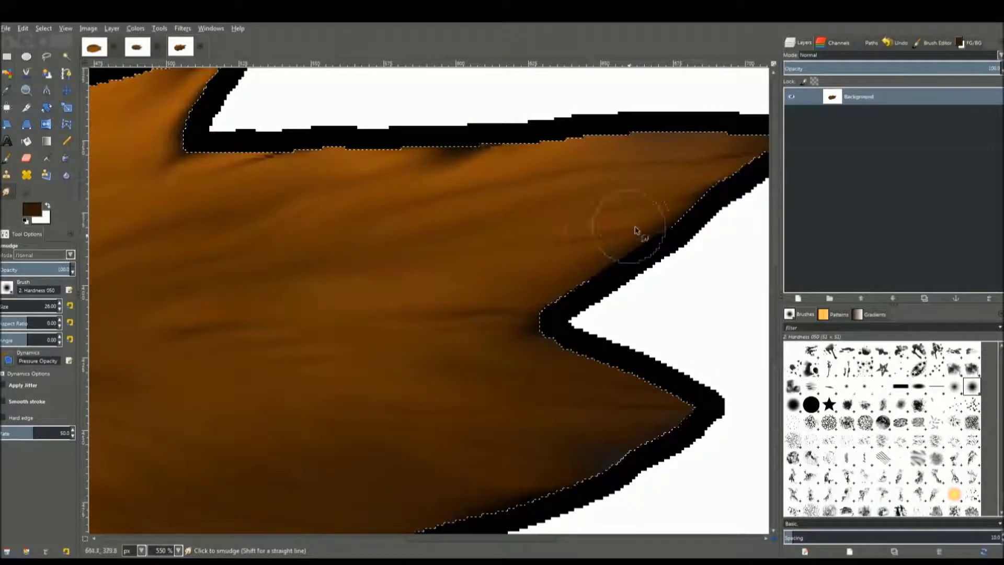
scroll(448, 269, down, 1)
scroll(523, 219, right, 4)
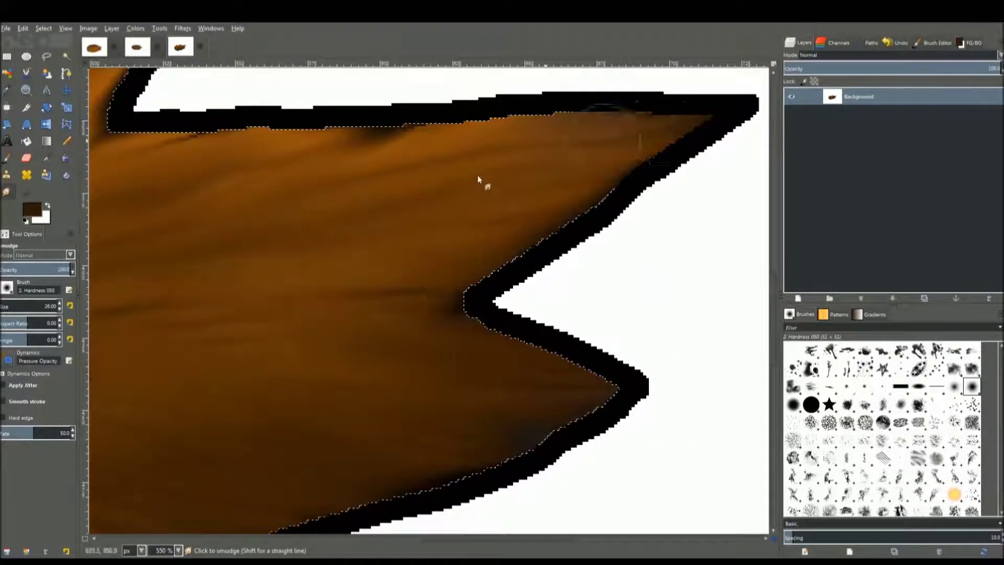
scroll(523, 199, down, 3)
scroll(523, 199, left, 6)
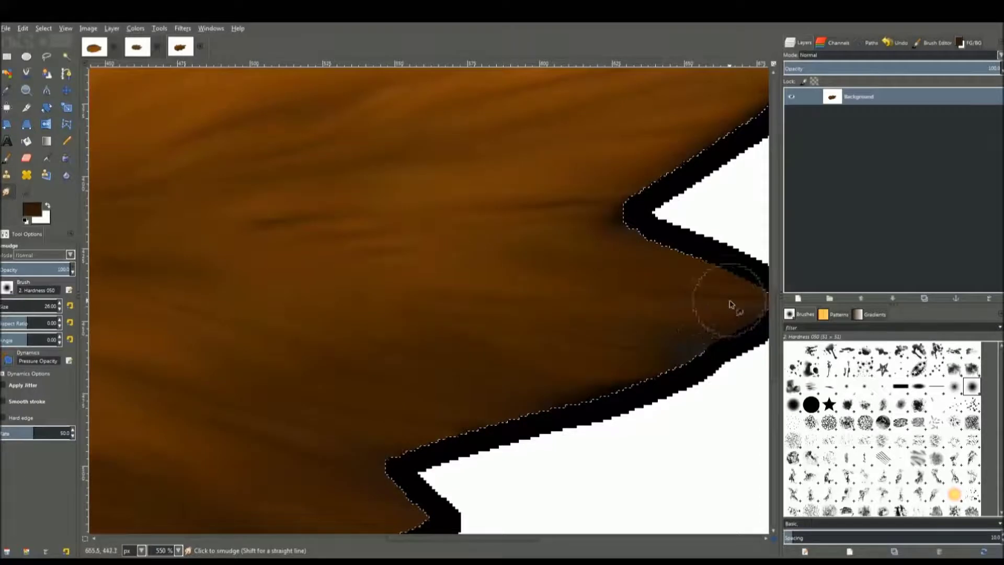
scroll(330, 319, down, 3)
scroll(430, 294, left, 4)
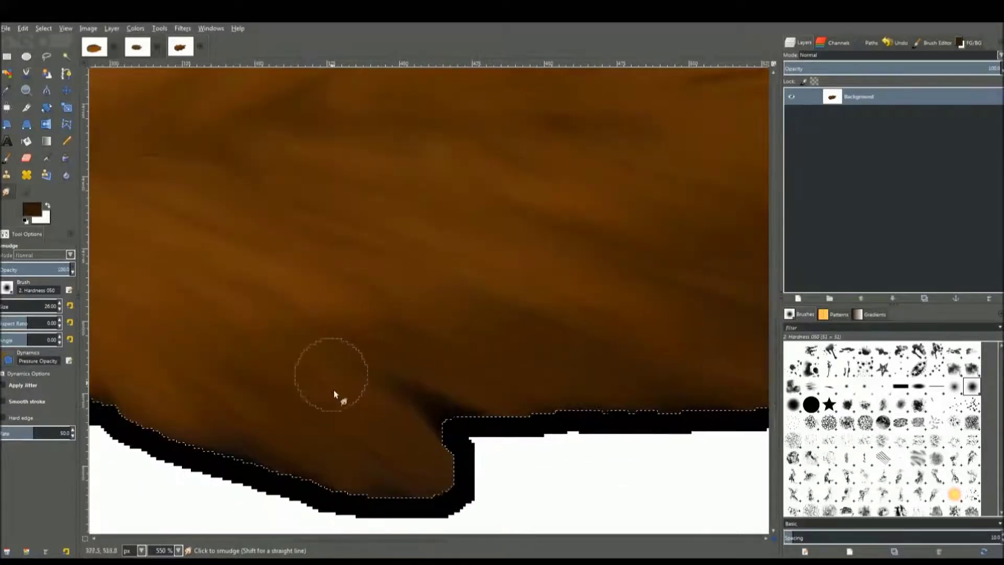
scroll(291, 336, up, 4)
scroll(291, 336, left, 8)
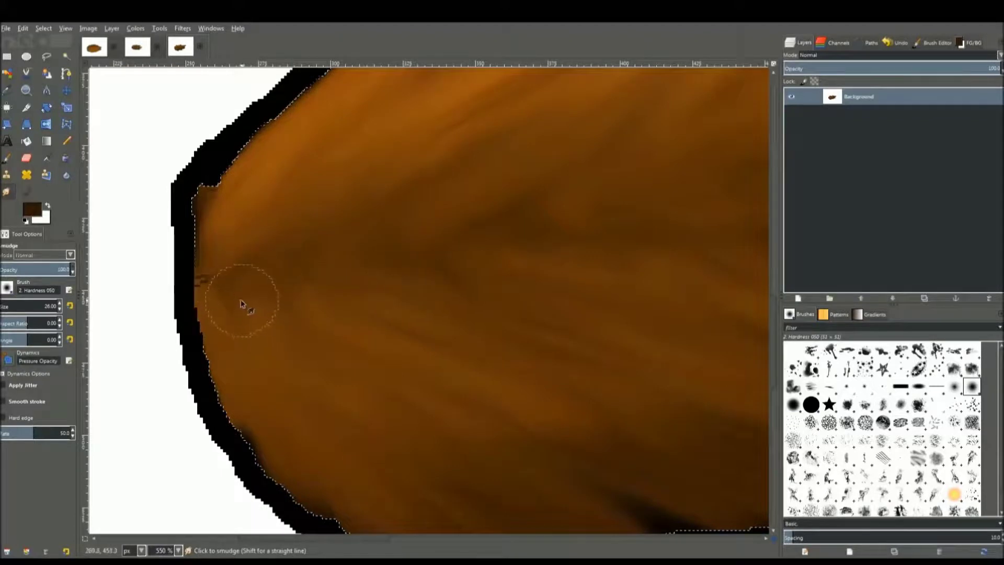
scroll(402, 246, down, 1)
scroll(477, 262, down, 3)
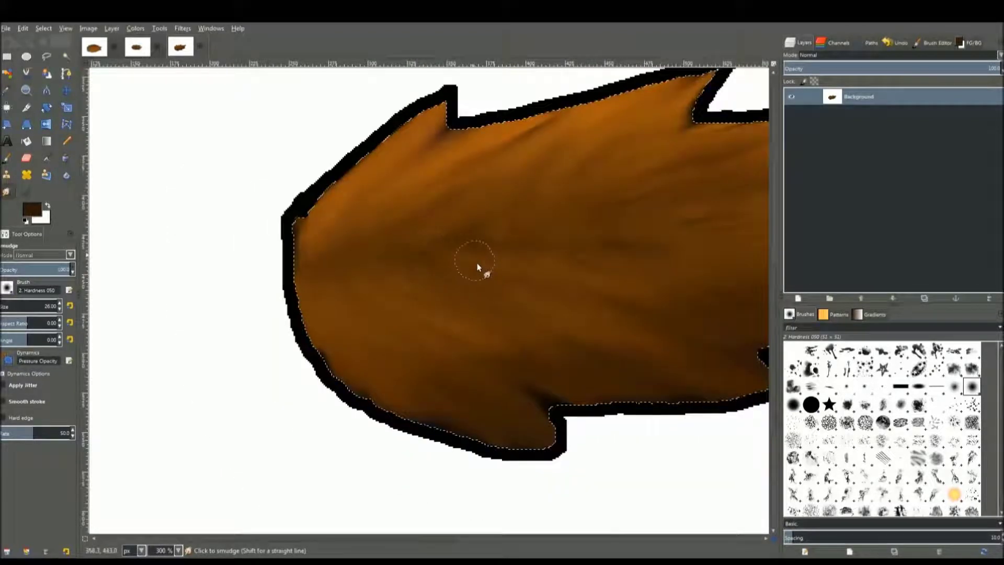
drag(526, 310, 510, 327)
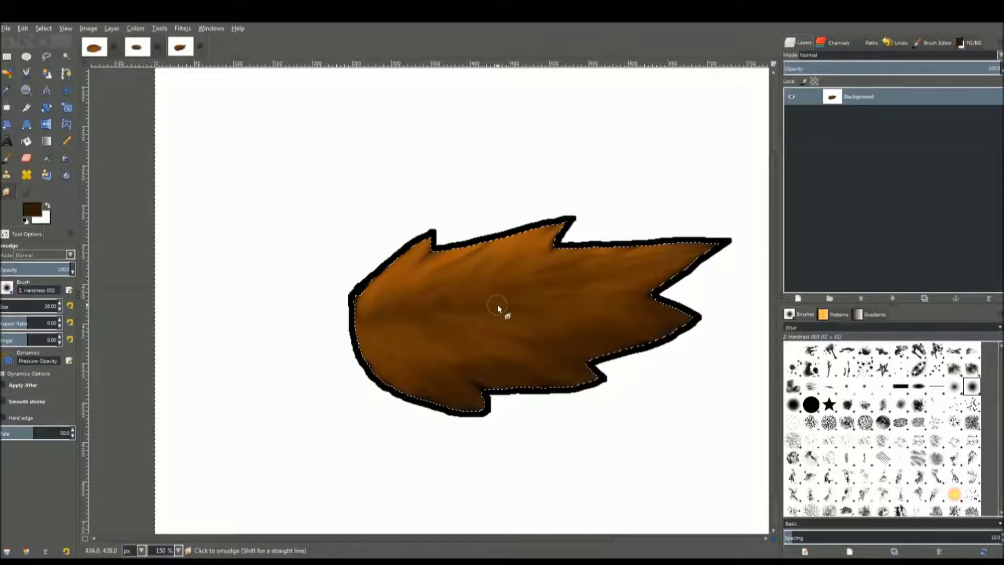
scroll(507, 311, up, 2)
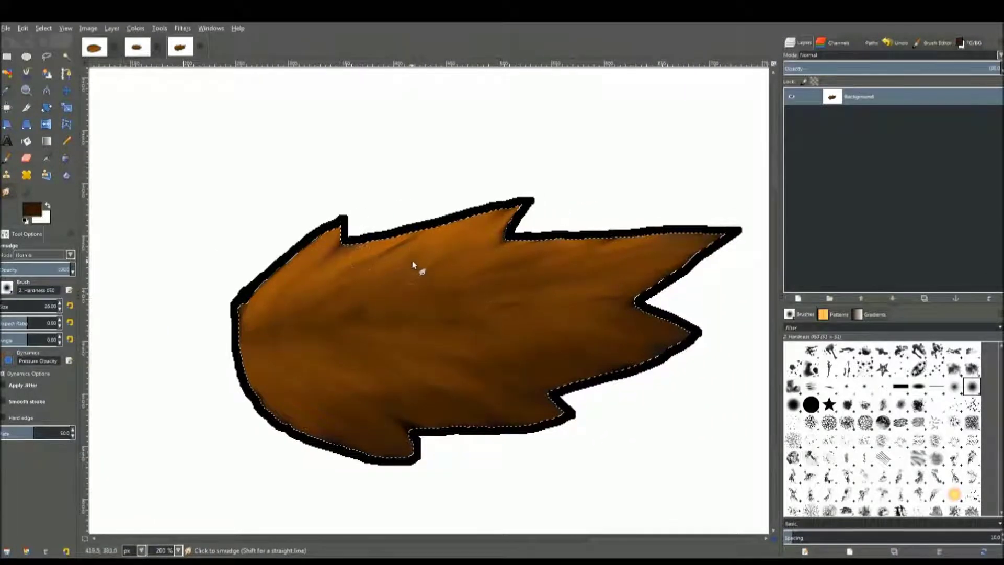
- Switch to the Dodge tool for midtones and reduce its brush size to 2
click(25, 192)
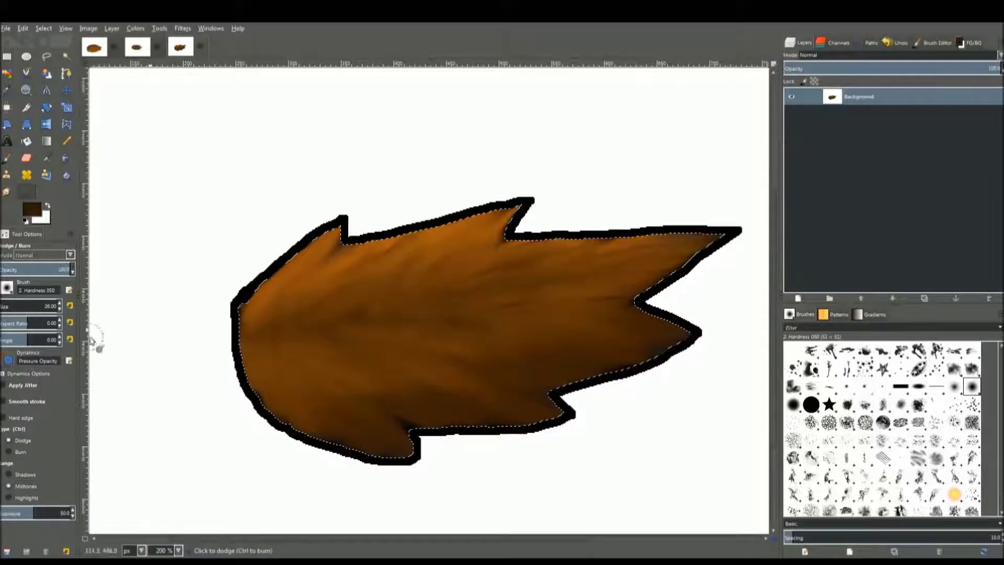
key(bracketleft)
key(bracketleft)
key(bracketleft)
key(bracketleft)
key(bracketleft)
key(bracketleft)
key(bracketleft)
key(bracketleft)
key(bracketleft)
key(bracketleft)
key(bracketleft)
key(bracketleft)
key(bracketleft)
key(bracketleft)
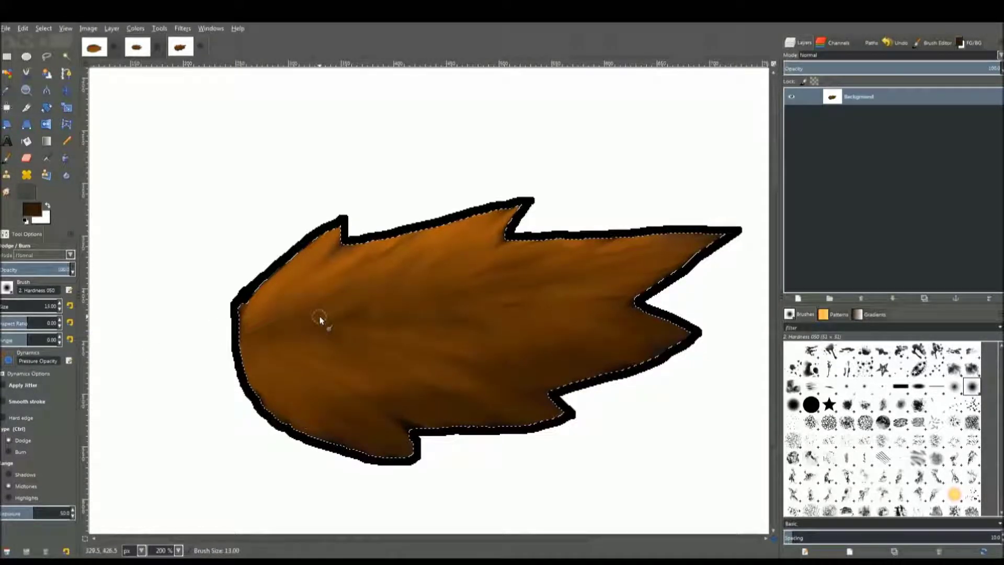
key(bracketleft)
key(bracketleft)
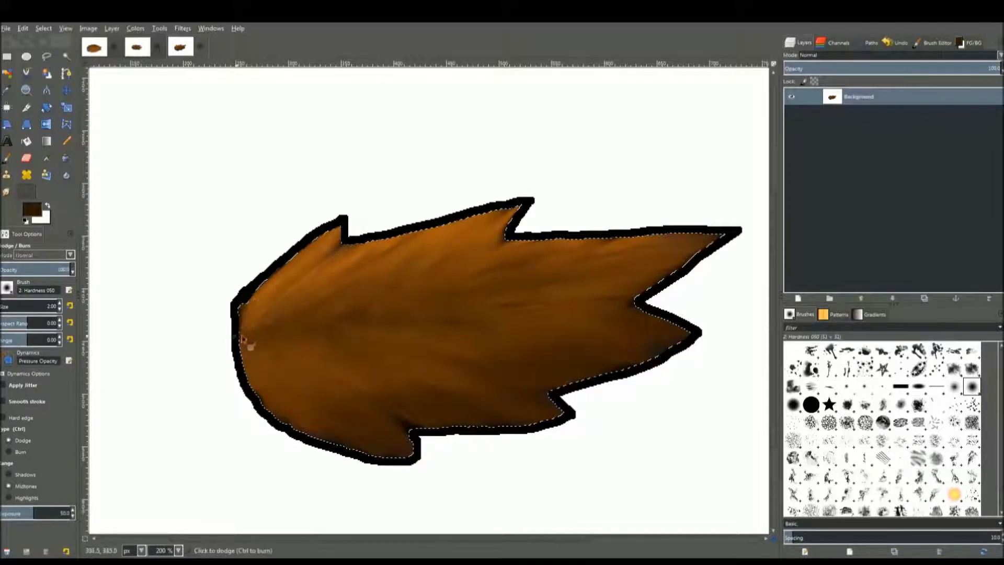
mouse_move(424, 257)
mouse_down()
mouse_move(255, 321)
mouse_move(450, 279)
mouse_move(623, 265)
mouse_move(482, 289)
mouse_move(501, 306)
mouse_up()
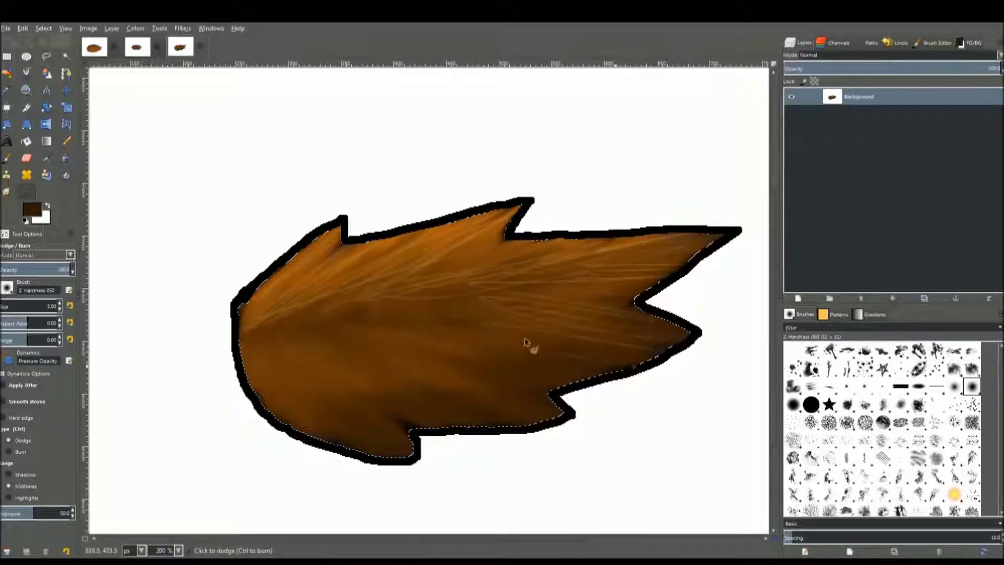
mouse_move(525, 343)
mouse_down()
mouse_move(587, 374)
mouse_move(383, 320)
mouse_move(562, 427)
mouse_move(421, 337)
mouse_move(459, 470)
mouse_move(311, 442)
mouse_move(287, 367)
mouse_move(329, 399)
mouse_move(414, 313)
mouse_move(399, 381)
mouse_move(498, 353)
mouse_up()
key(ctrl+z)
key(ctrl+z)
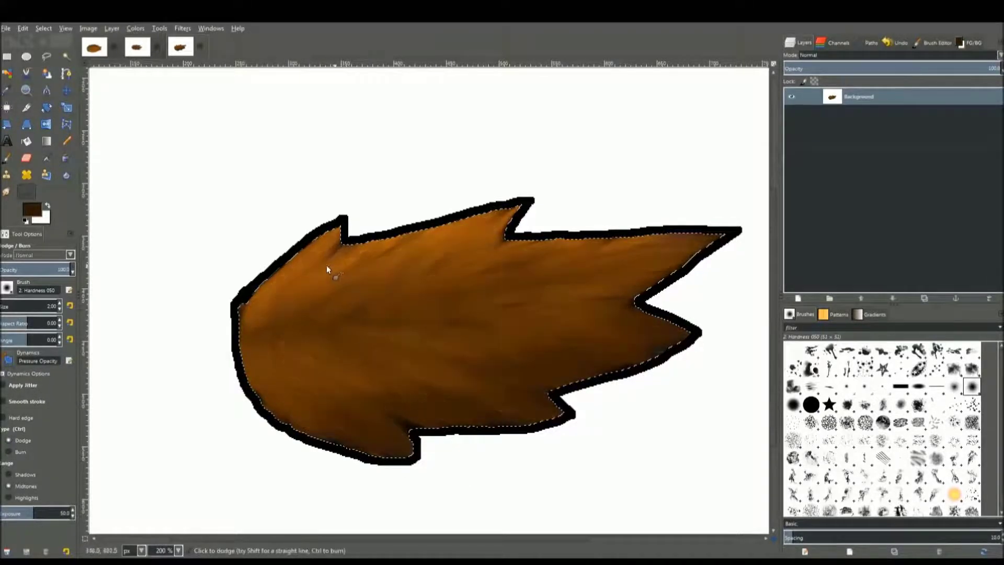
key(ctrl+z)
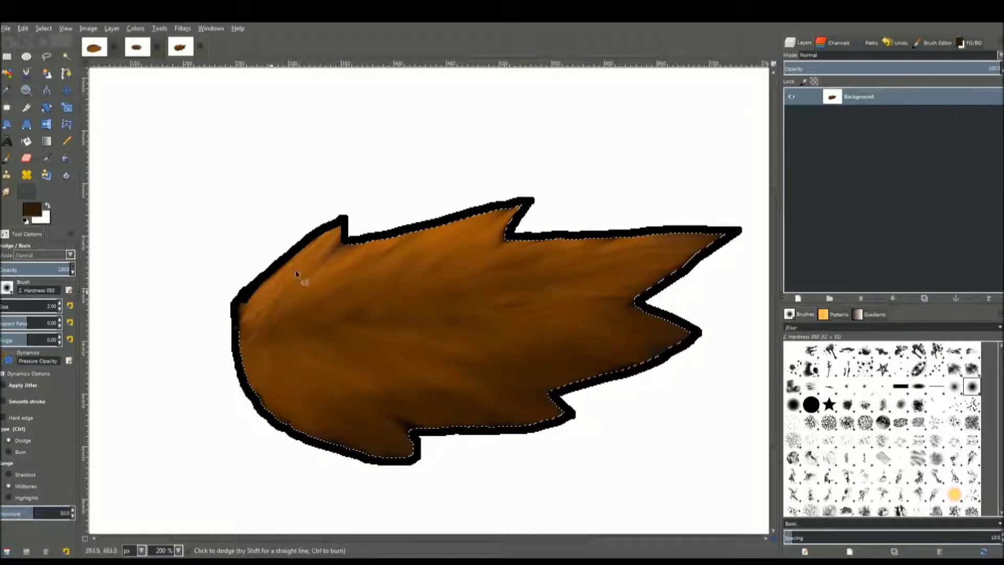
- Dodge fine light hair strokes across the whole fur, fanning from the rounded end towards the spikes and tips
drag(297, 275, 335, 246)
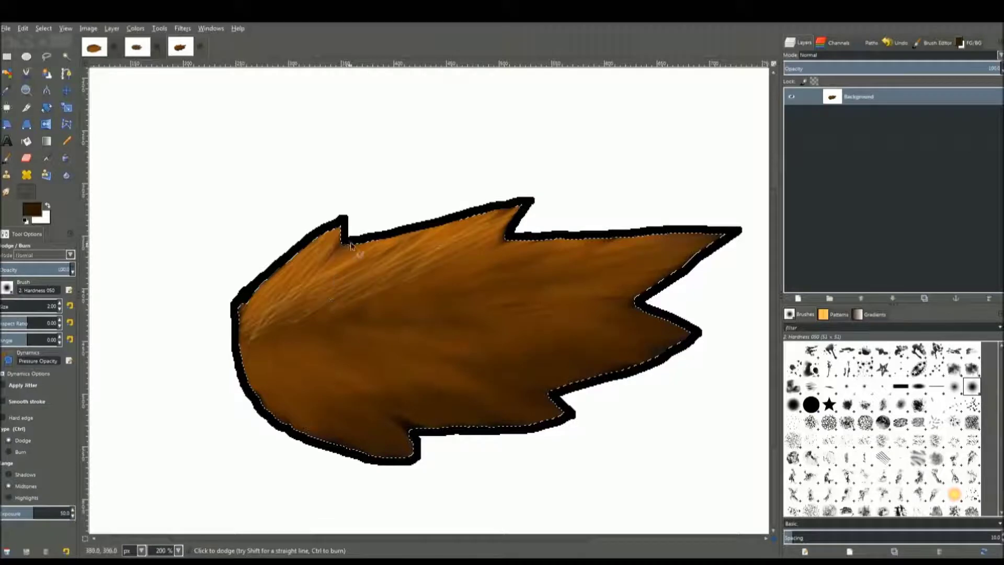
drag(460, 267, 561, 249)
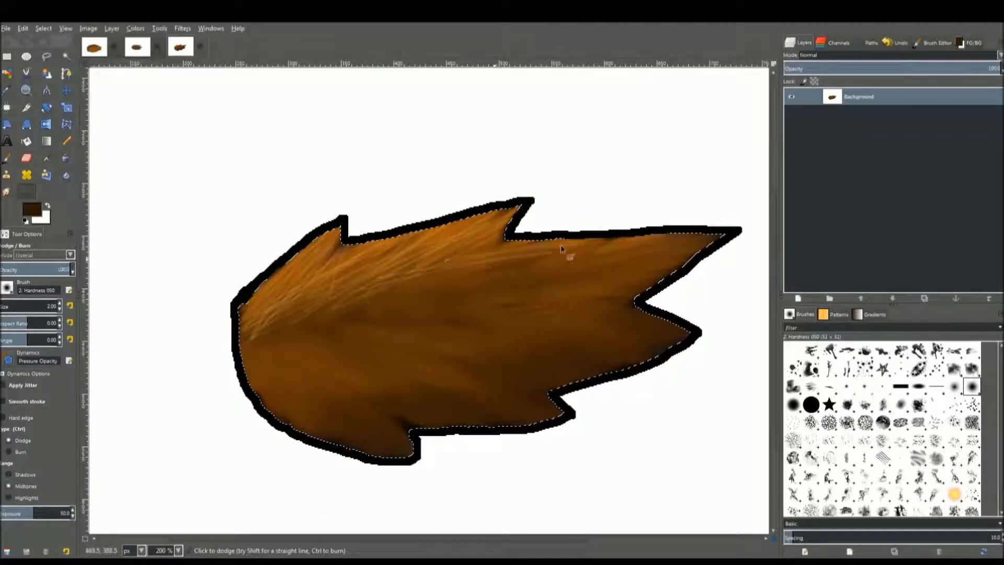
drag(497, 277, 674, 271)
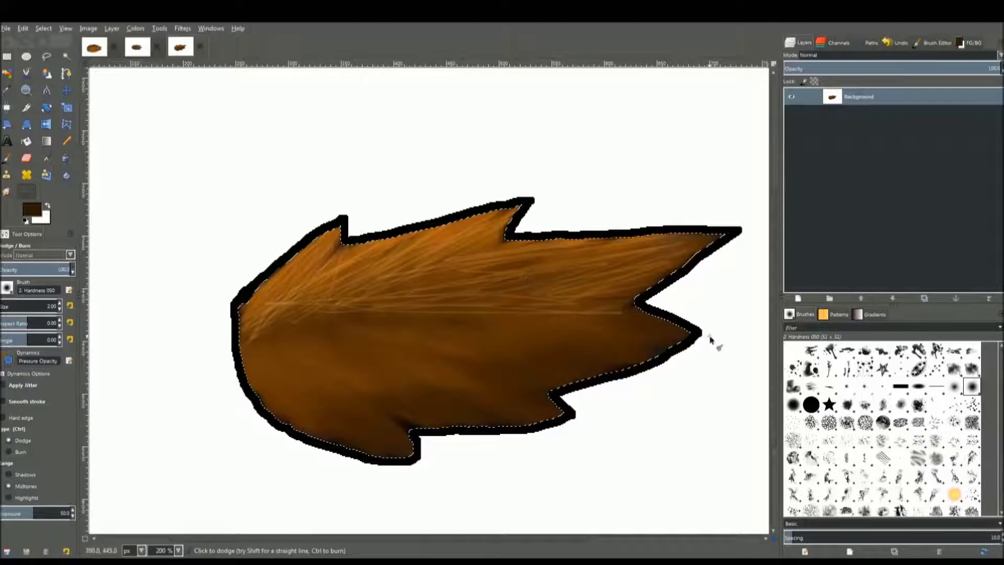
mouse_move(694, 347)
mouse_down()
mouse_move(466, 322)
mouse_move(618, 358)
mouse_move(592, 368)
mouse_move(460, 338)
mouse_up()
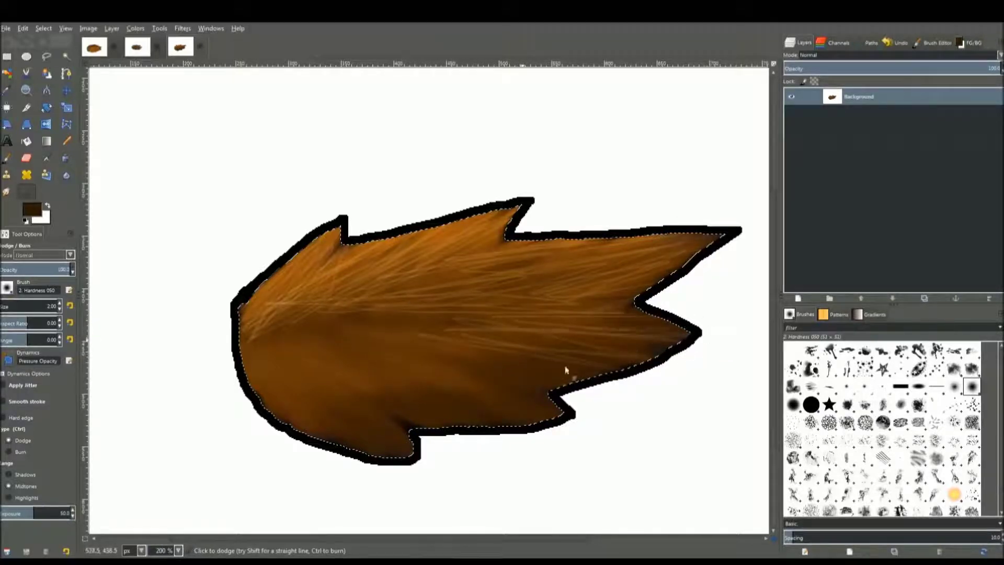
mouse_move(556, 399)
mouse_down()
mouse_move(499, 397)
mouse_move(378, 356)
mouse_move(436, 378)
mouse_up()
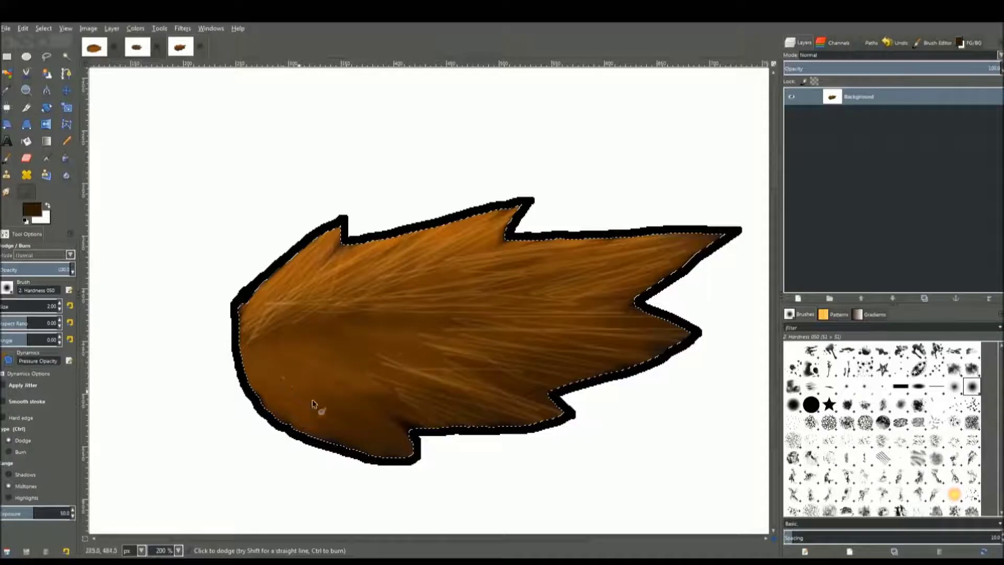
mouse_move(410, 438)
mouse_down()
mouse_move(339, 354)
mouse_move(356, 339)
mouse_move(355, 321)
mouse_up()
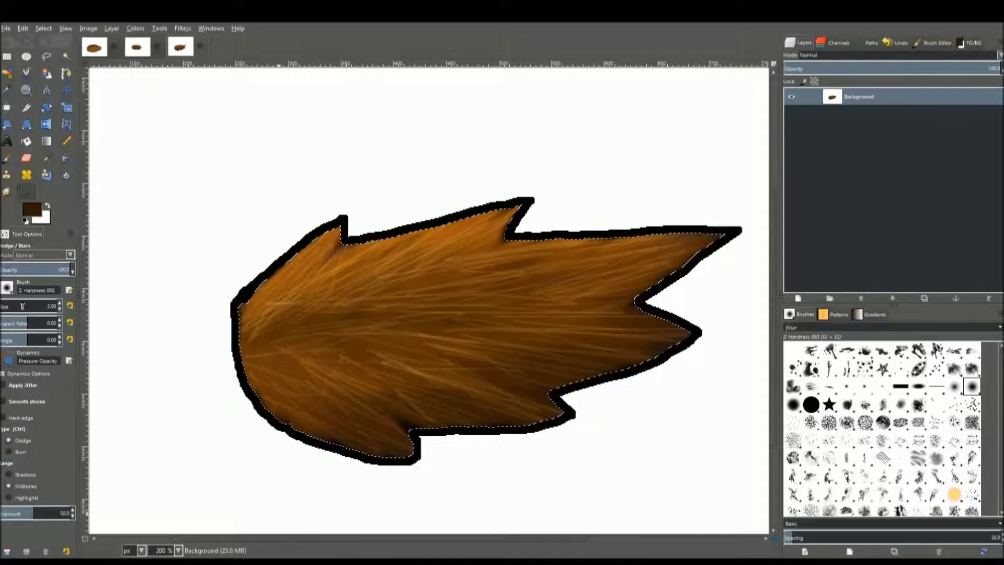
- Burn fine dark hair strokes between the light ones at brush size 2, with the hard edge option on
click(21, 451)
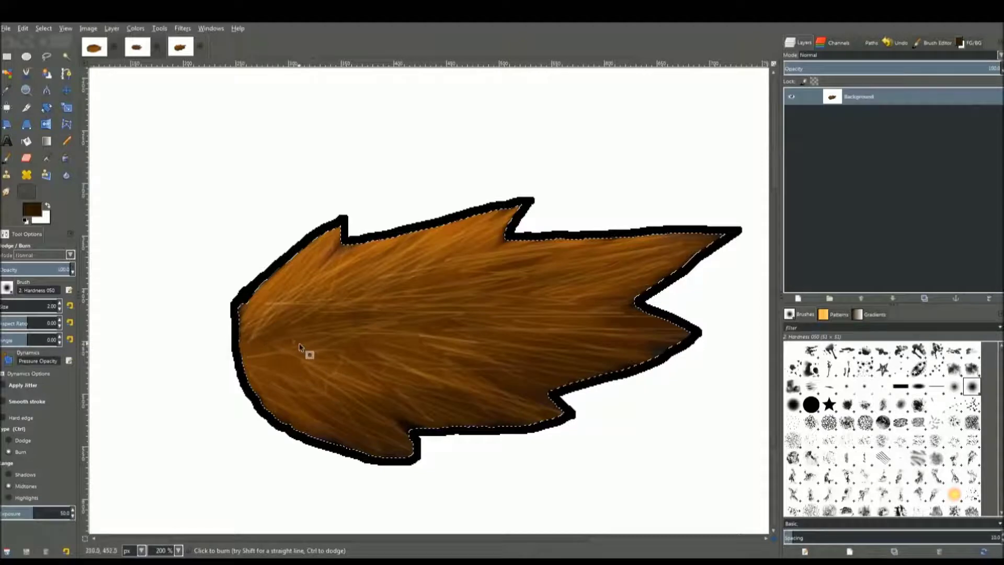
click(13, 418)
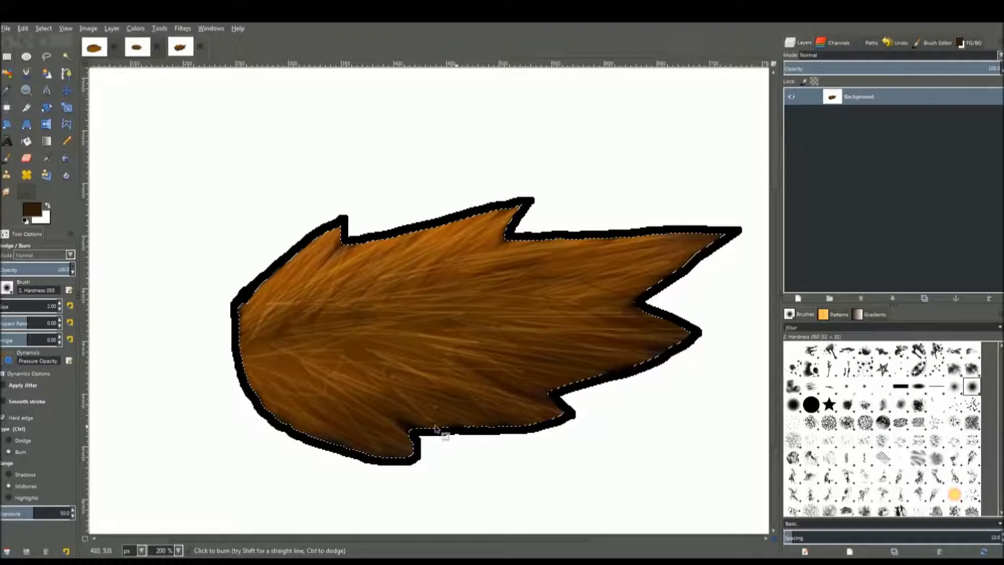
- Smudge the light and dark hair strokes along their direction across the fur with the Smudge tool at brush size 31
click(7, 193)
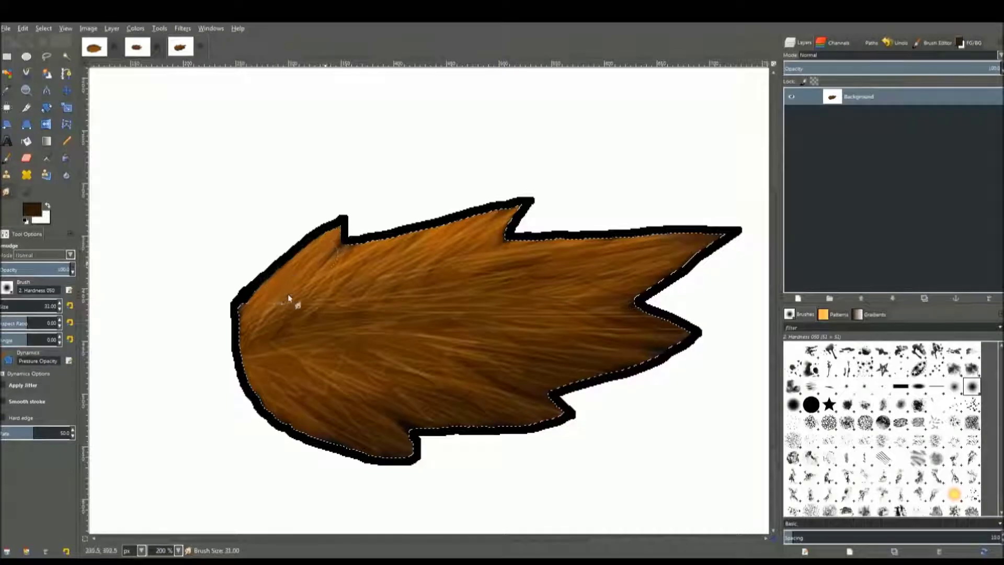
mouse_move(288, 296)
mouse_down()
mouse_move(275, 315)
mouse_move(325, 287)
mouse_up()
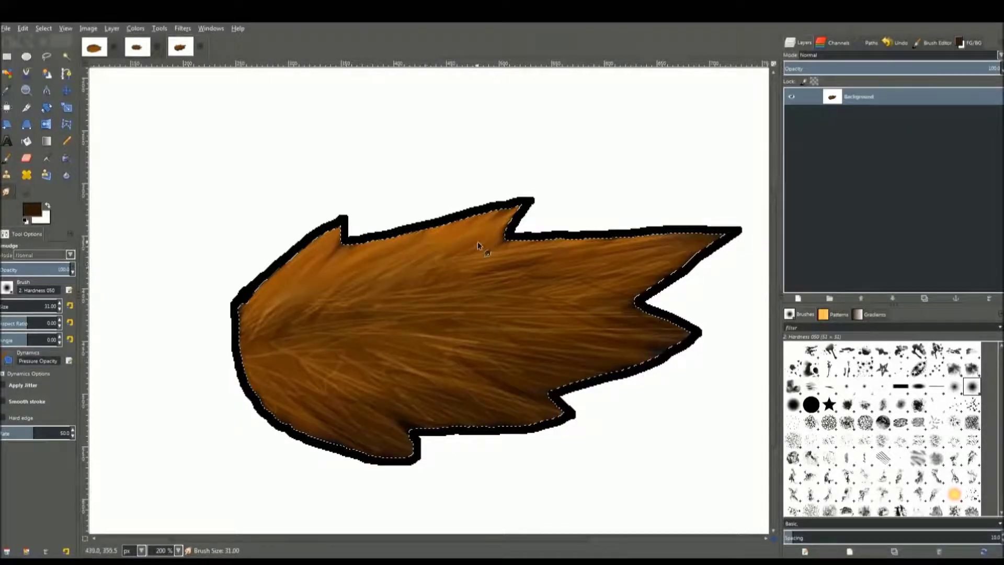
mouse_move(348, 279)
mouse_down()
mouse_move(268, 328)
mouse_move(279, 279)
mouse_move(253, 337)
mouse_move(311, 307)
mouse_move(267, 349)
mouse_move(292, 380)
mouse_move(300, 400)
mouse_move(281, 389)
mouse_move(292, 415)
mouse_move(258, 360)
mouse_move(294, 404)
mouse_move(292, 388)
mouse_move(384, 457)
mouse_move(341, 418)
mouse_move(395, 440)
mouse_move(330, 402)
mouse_move(386, 436)
mouse_move(330, 402)
mouse_move(354, 426)
mouse_move(343, 377)
mouse_move(390, 400)
mouse_move(354, 400)
mouse_move(346, 383)
mouse_move(371, 378)
mouse_move(323, 333)
mouse_move(467, 417)
mouse_move(364, 354)
mouse_move(500, 407)
mouse_move(413, 368)
mouse_move(520, 406)
mouse_move(491, 389)
mouse_move(550, 406)
mouse_move(457, 401)
mouse_move(541, 422)
mouse_move(457, 374)
mouse_move(532, 384)
mouse_move(457, 341)
mouse_move(578, 364)
mouse_move(511, 337)
mouse_move(640, 356)
mouse_move(550, 349)
mouse_move(598, 327)
mouse_move(571, 321)
mouse_move(634, 253)
mouse_move(636, 276)
mouse_move(621, 283)
mouse_move(603, 253)
mouse_move(564, 247)
mouse_move(448, 279)
mouse_up()
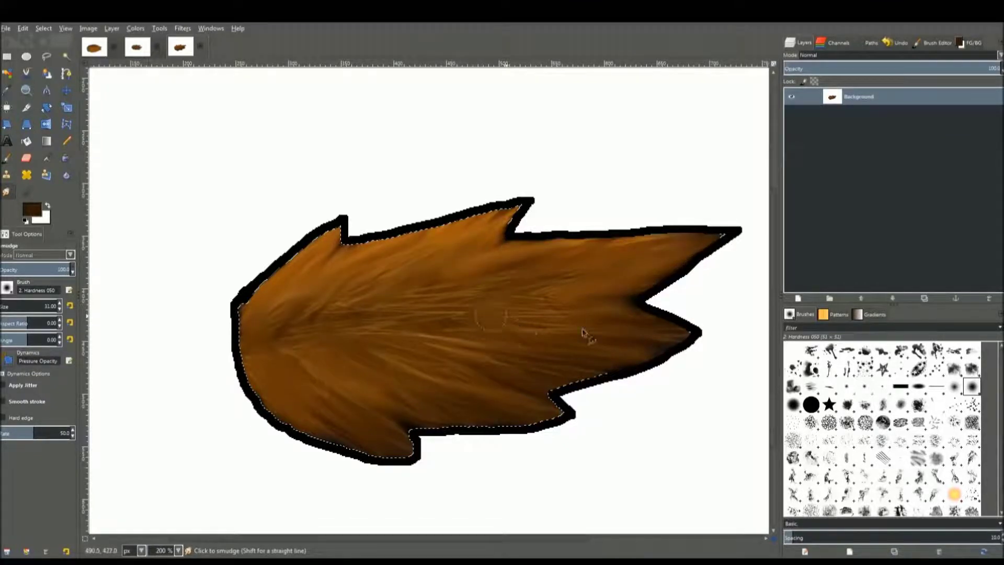
mouse_move(582, 333)
mouse_down()
mouse_move(627, 298)
mouse_move(571, 286)
mouse_move(554, 332)
mouse_move(397, 327)
mouse_move(377, 381)
mouse_move(527, 322)
mouse_move(506, 279)
mouse_up()
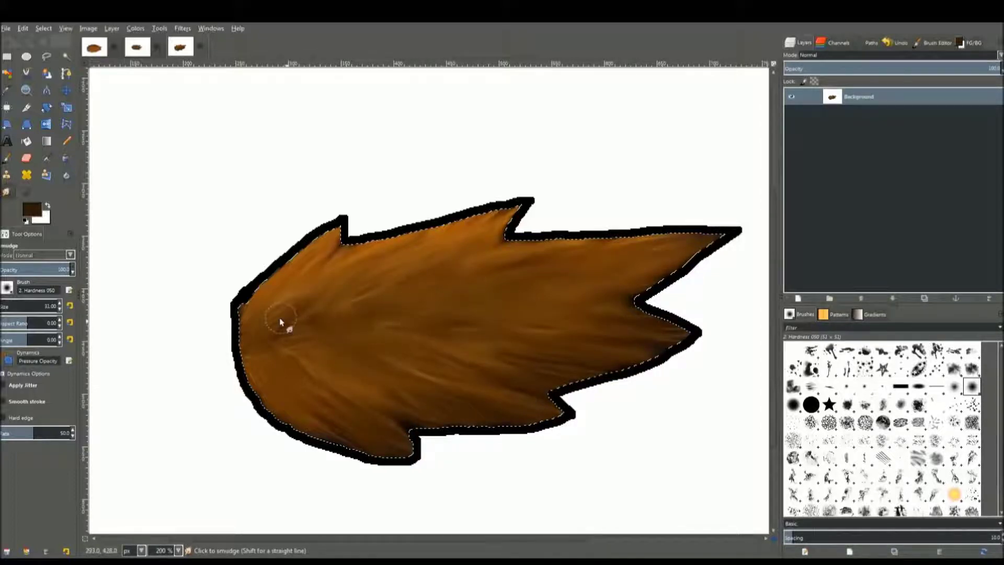
drag(303, 304, 326, 322)
- Switch to the Burn tool, turn its hard edge off and reduce the brush size to 3
ctrl+scroll(471, 425, up, 3)
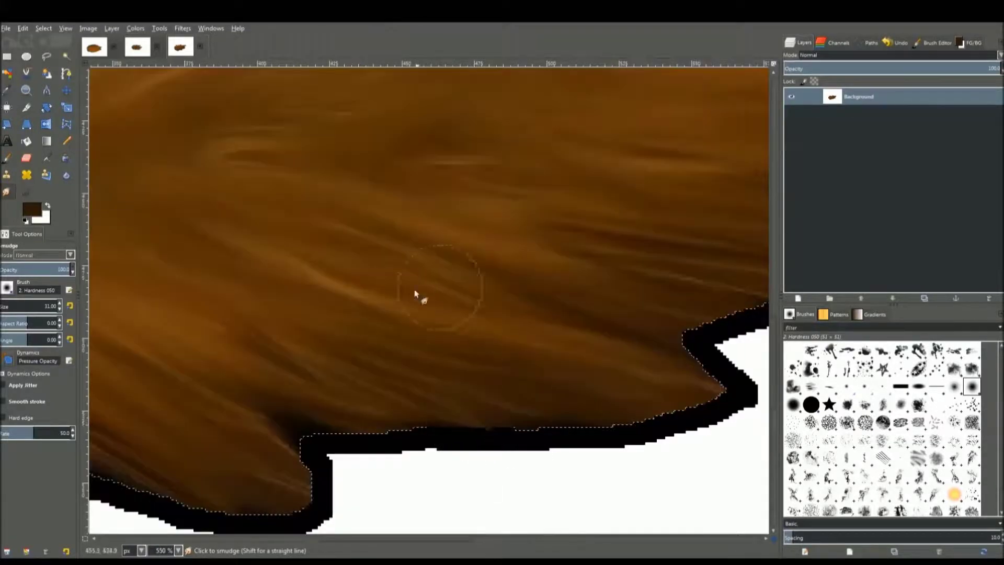
ctrl+scroll(460, 314, down, 3)
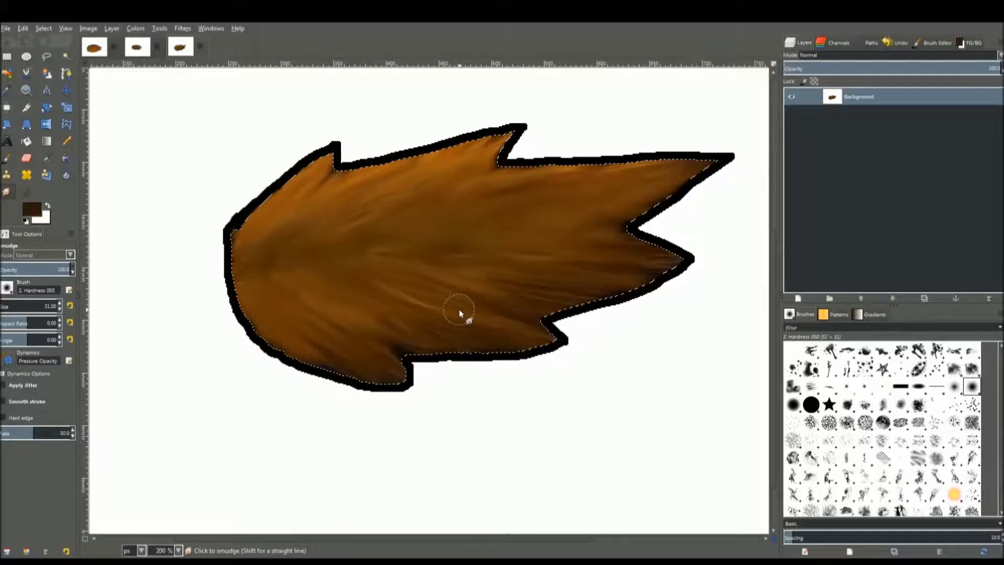
ctrl+scroll(459, 316, up, 1)
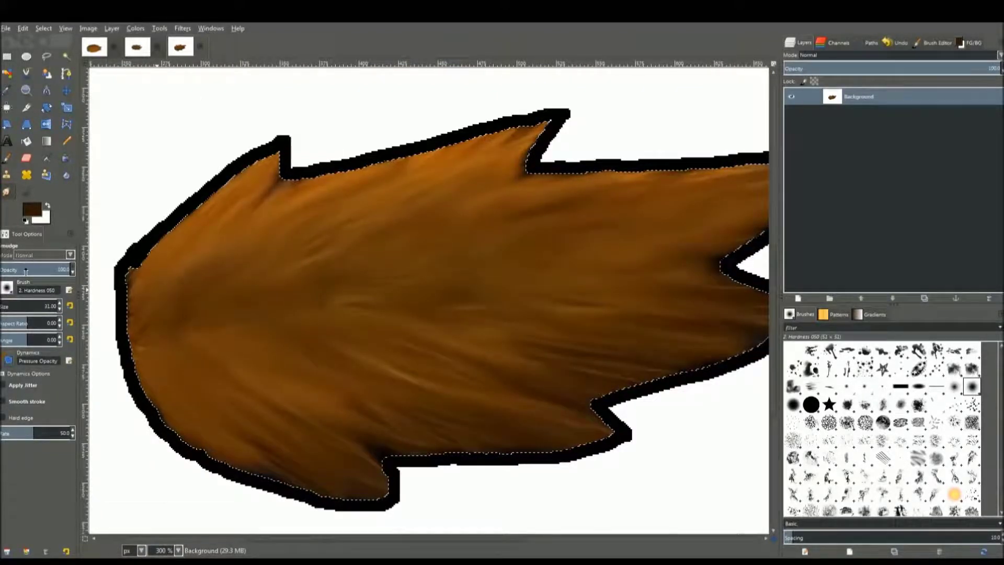
click(34, 190)
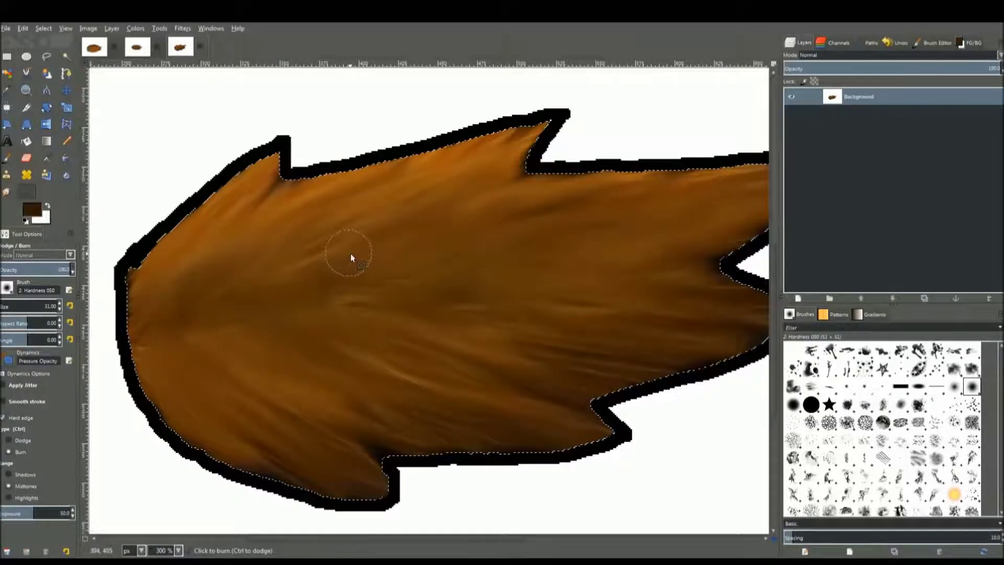
key(bracketright)
key(bracketright)
key(bracketright)
key(bracketright)
key(bracketright)
key(bracketleft)
key(bracketleft)
key(bracketleft)
key(bracketleft)
key(bracketleft)
key(bracketleft)
key(bracketleft)
key(bracketleft)
key(bracketleft)
key(bracketleft)
key(bracketleft)
key(bracketleft)
key(bracketleft)
key(bracketleft)
key(bracketleft)
key(bracketleft)
key(bracketleft)
key(bracketleft)
key(bracketleft)
key(bracketleft)
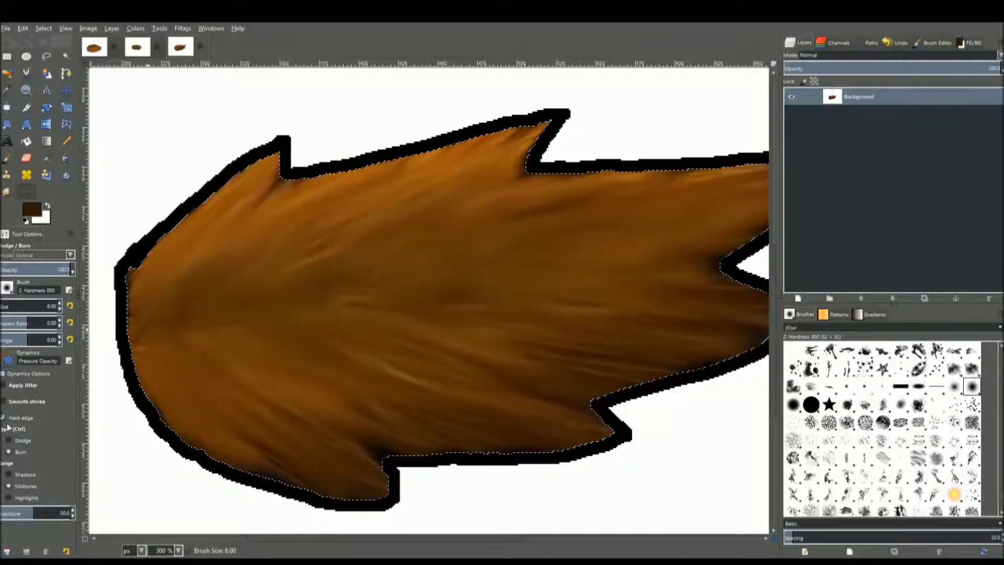
click(4, 418)
key(bracketleft)
key(bracketleft)
key(bracketleft)
key(bracketleft)
key(bracketleft)
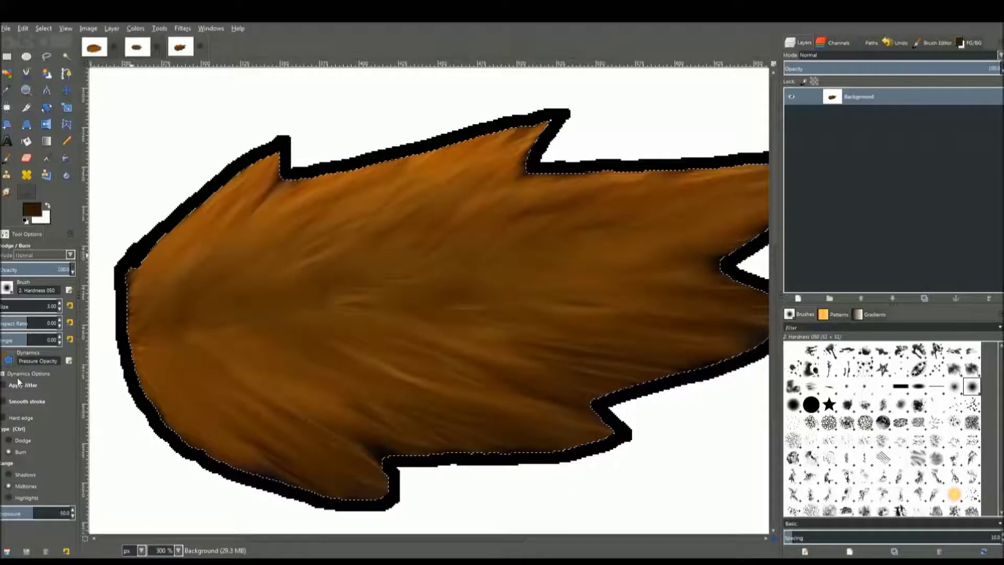
- Dodge light zigzag strokes at brush size 3 along the fur's upper part, from the rounded end to the upper tip
click(9, 441)
mouse_move(174, 278)
mouse_down()
mouse_move(246, 202)
mouse_move(331, 242)
mouse_move(428, 206)
mouse_move(500, 198)
mouse_move(645, 226)
mouse_move(742, 198)
mouse_up()
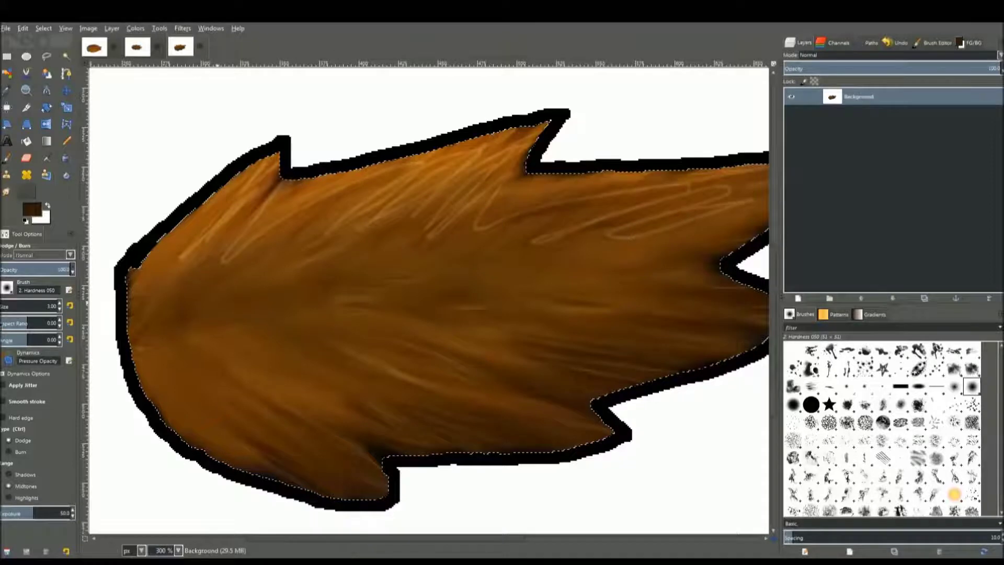
- Smudge the light zigzag strokes along the hair direction across the fur's upper part with the Smudge tool at brush size 33
click(6, 191)
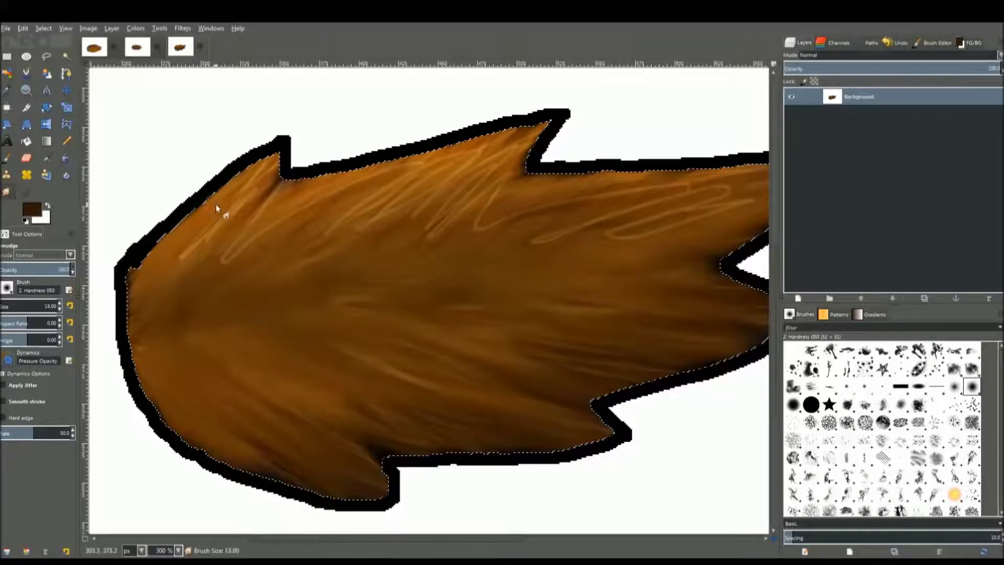
key(bracketright)
key(bracketright)
key(bracketright)
key(bracketright)
key(bracketright)
mouse_move(254, 199)
mouse_down()
mouse_move(168, 251)
mouse_move(412, 174)
mouse_move(324, 239)
mouse_move(432, 194)
mouse_move(502, 150)
mouse_move(458, 216)
mouse_move(415, 244)
mouse_move(555, 194)
mouse_move(457, 241)
mouse_move(675, 190)
mouse_move(606, 250)
mouse_move(752, 190)
mouse_move(577, 239)
mouse_move(643, 180)
mouse_move(568, 235)
mouse_move(701, 183)
mouse_move(648, 227)
mouse_move(493, 264)
mouse_up()
drag(398, 247, 301, 259)
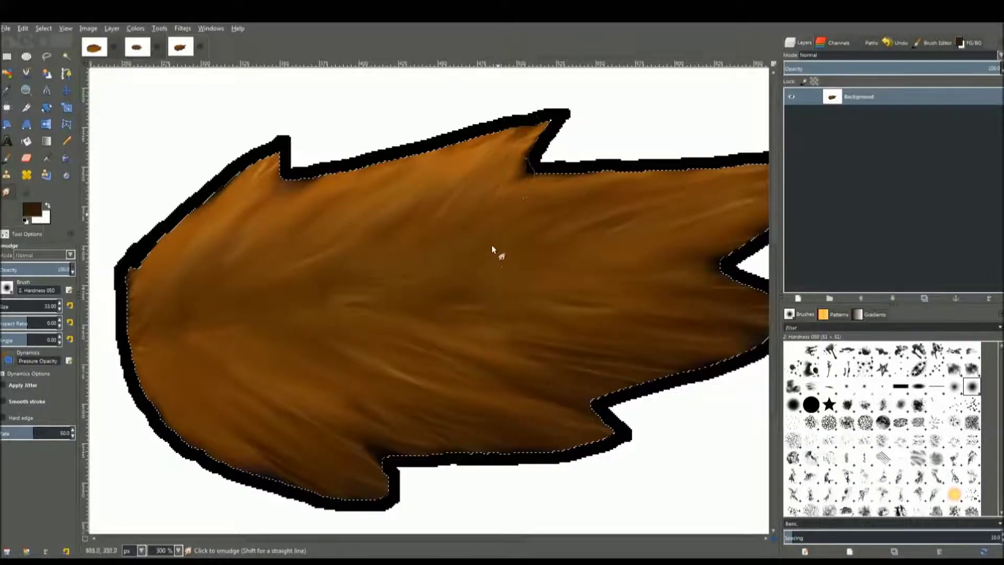
- Smudge the dark fur near the lower-right tip and blend the upper middle of the fur at brush size 33
drag(492, 246, 405, 249)
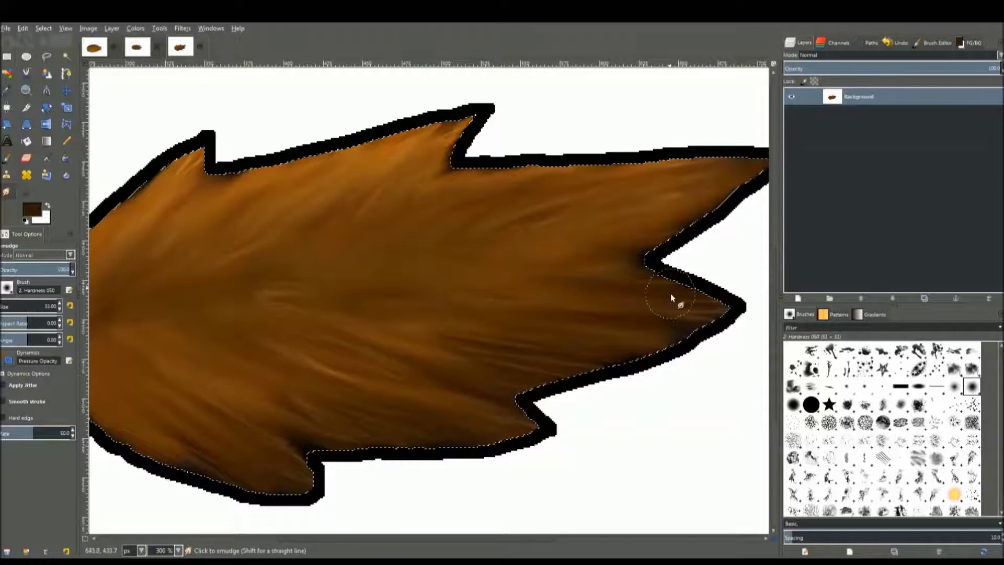
drag(683, 333, 528, 320)
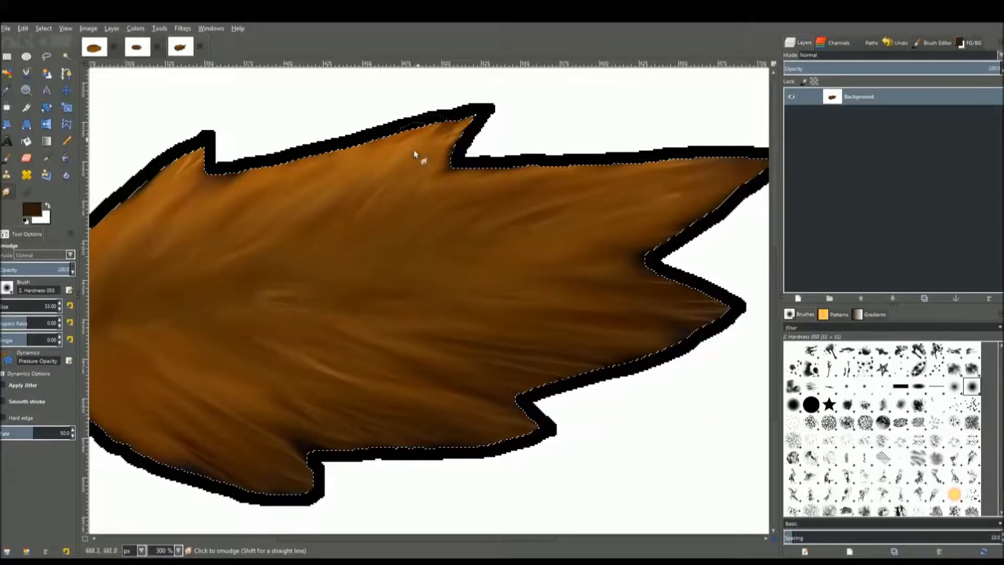
mouse_move(274, 272)
mouse_down()
mouse_move(296, 204)
mouse_move(271, 230)
mouse_move(356, 172)
mouse_up()
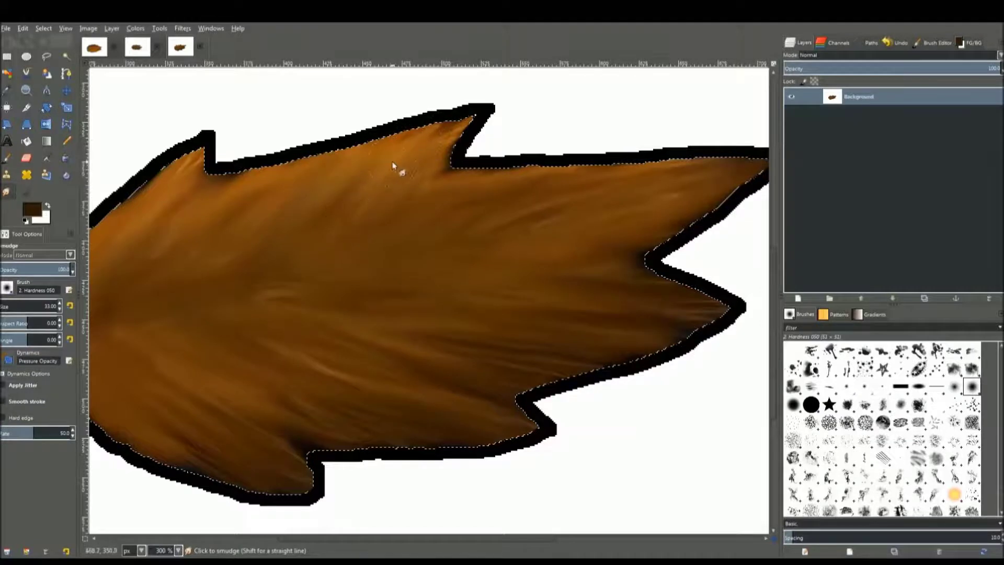
- Smudge fine hairs into the middle upper spike and the fur just below it at brush size 7
drag(342, 208, 432, 251)
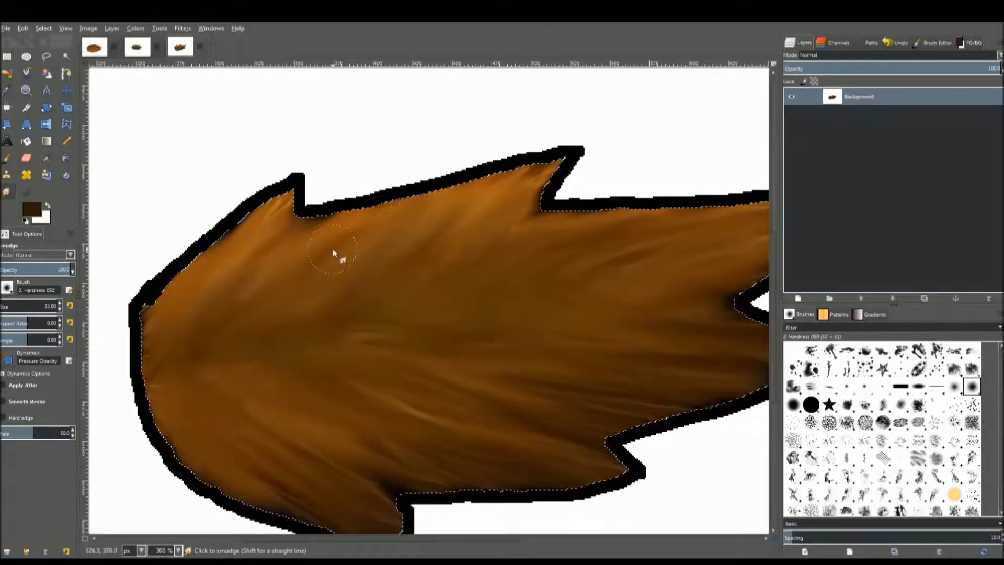
key(bracketleft)
key(bracketleft)
key(bracketleft)
key(bracketleft)
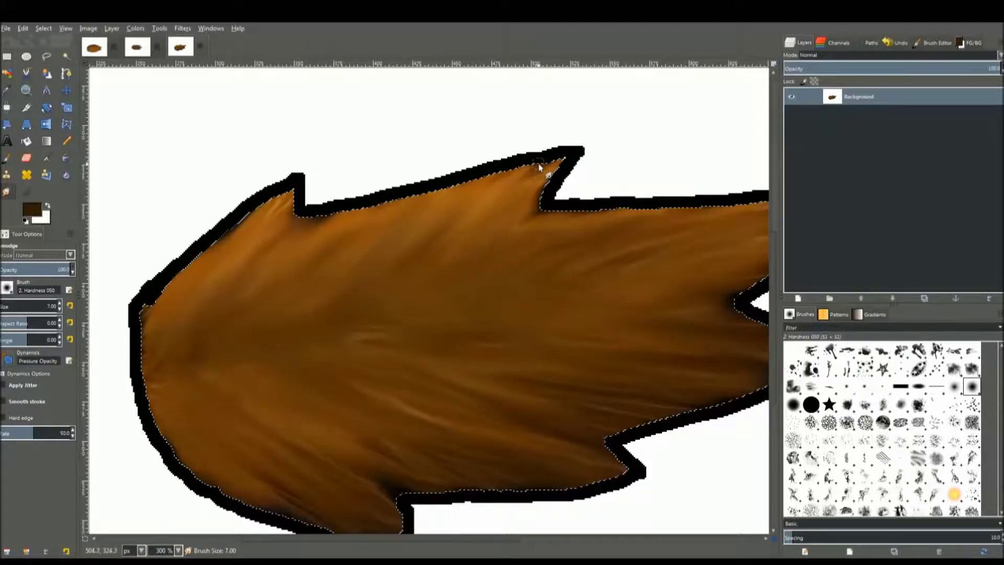
scroll(575, 167, up, 1)
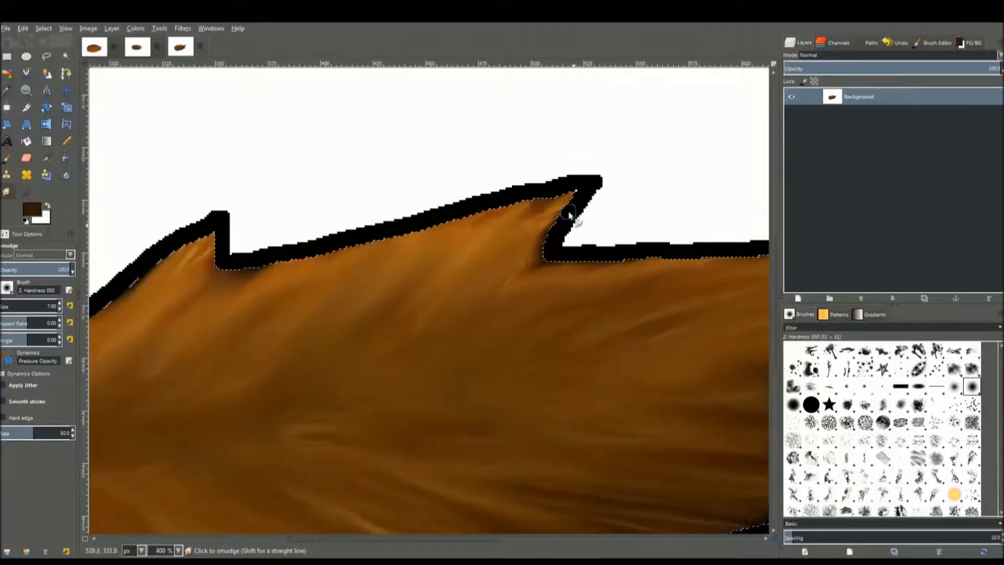
scroll(562, 212, up, 1)
drag(538, 327, 565, 204)
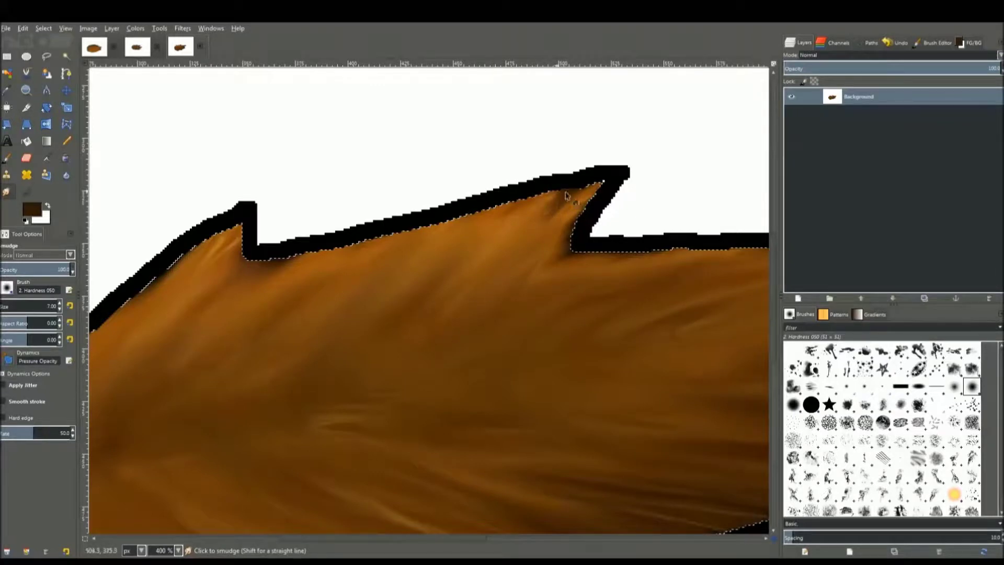
drag(566, 192, 444, 268)
drag(583, 203, 432, 296)
drag(332, 386, 457, 255)
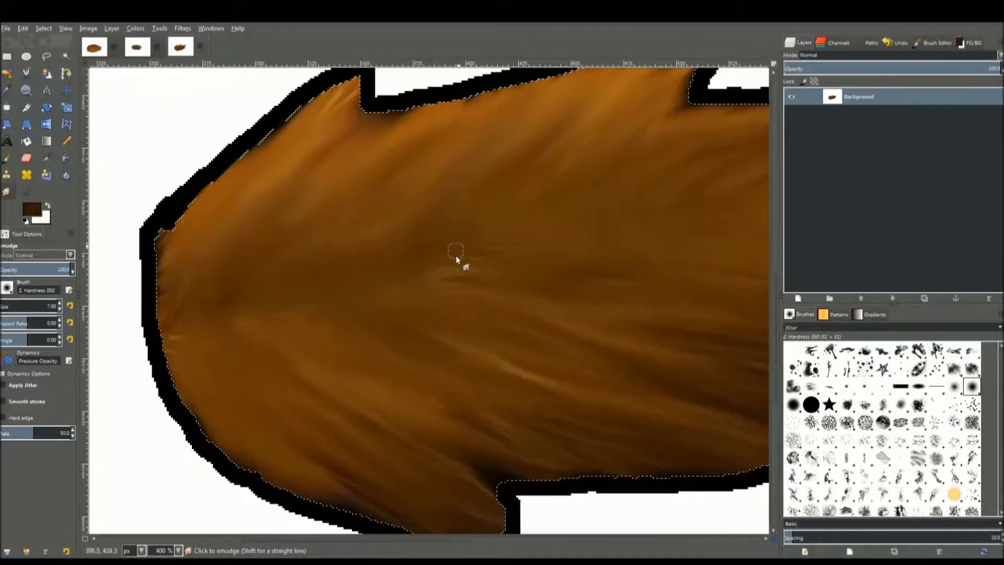
- Draw thin dark brown hair lines with the Pencil tool at brush size 1 along the fur's upper edge
scroll(432, 302, down, 1)
drag(428, 305, 387, 389)
key(n)
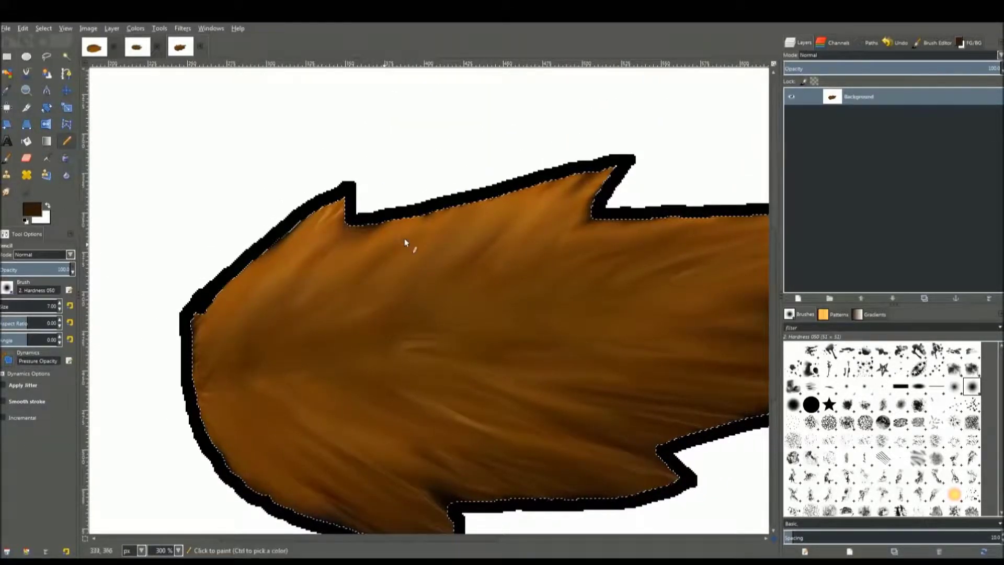
key(bracketleft)
scroll(538, 237, down, 3)
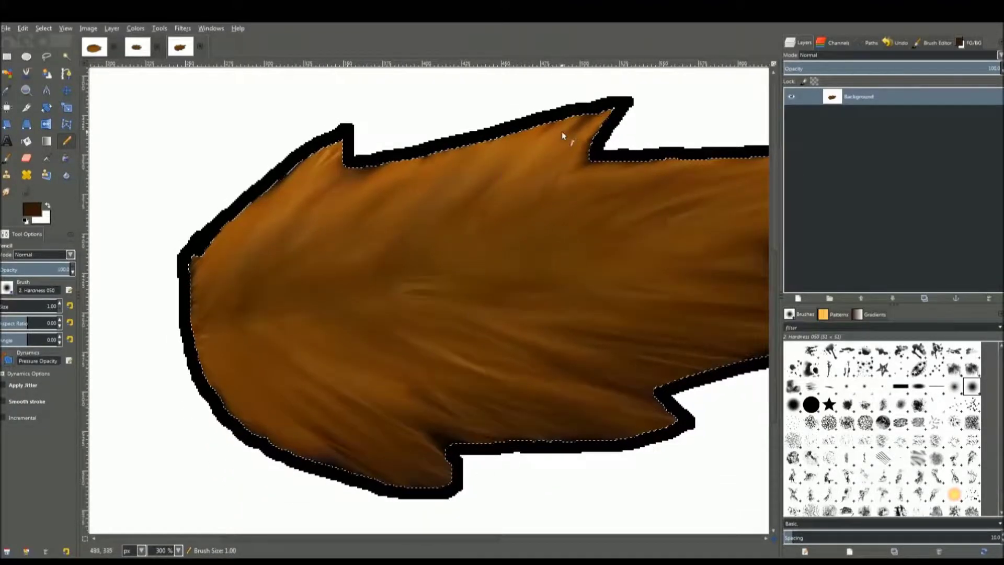
mouse_move(561, 131)
mouse_down()
mouse_move(475, 212)
mouse_move(480, 220)
mouse_up()
drag(501, 147, 413, 208)
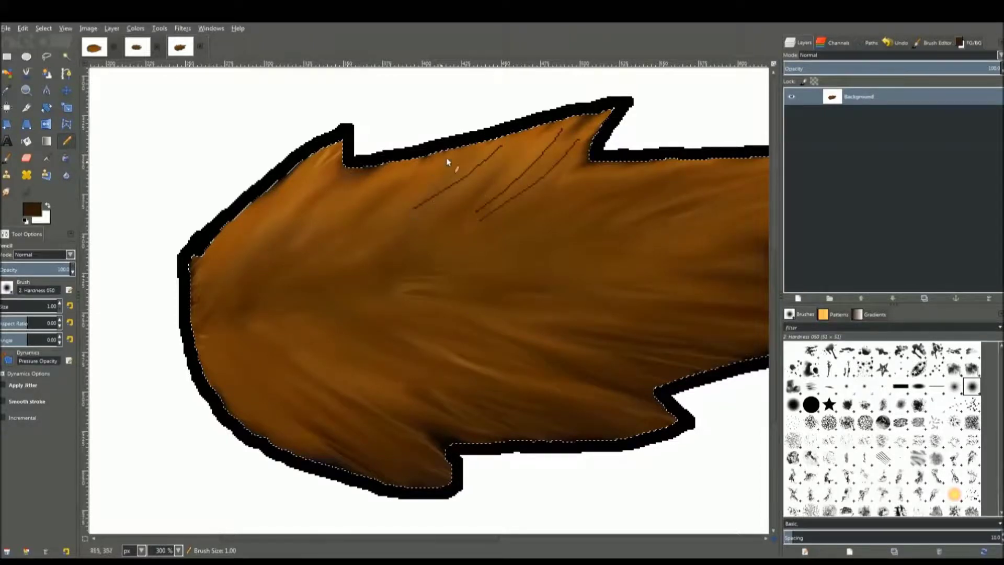
drag(446, 159, 373, 215)
drag(392, 169, 298, 224)
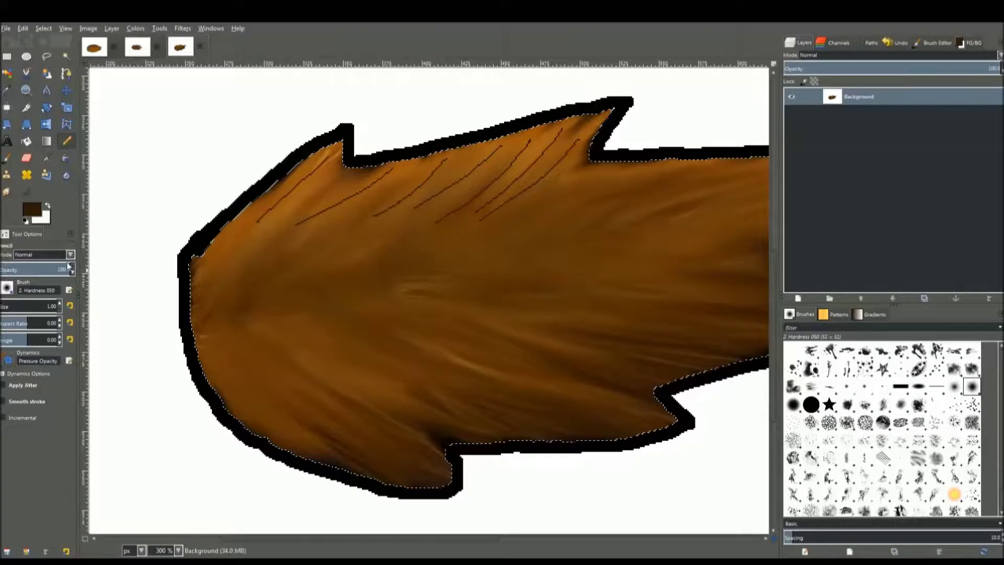
- Smudge the pencilled hair lines into the fur along their direction with the Smudge tool at brush size 20
key(s)
key(bracketright)
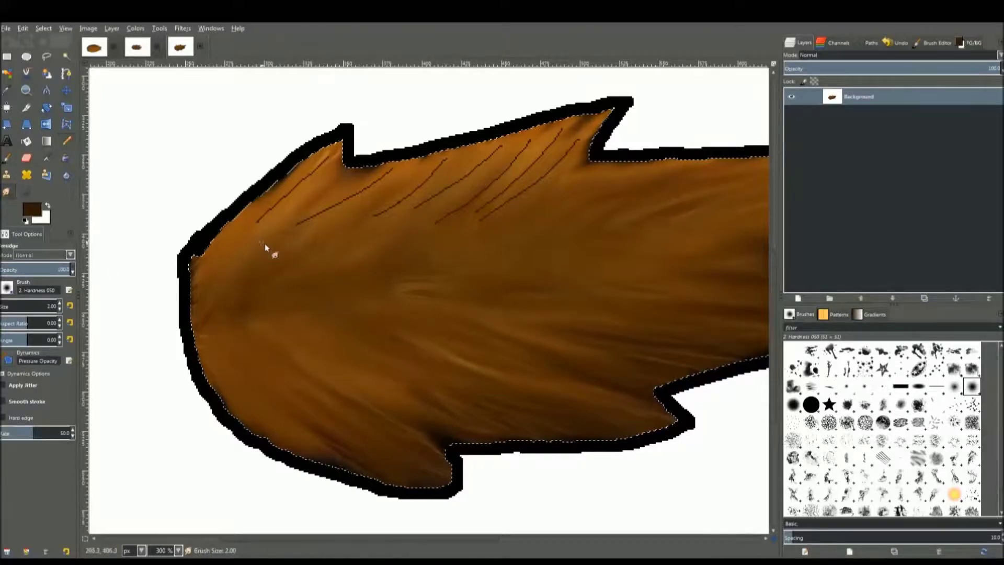
drag(330, 165, 273, 191)
drag(319, 162, 234, 230)
drag(394, 169, 339, 229)
drag(448, 170, 423, 220)
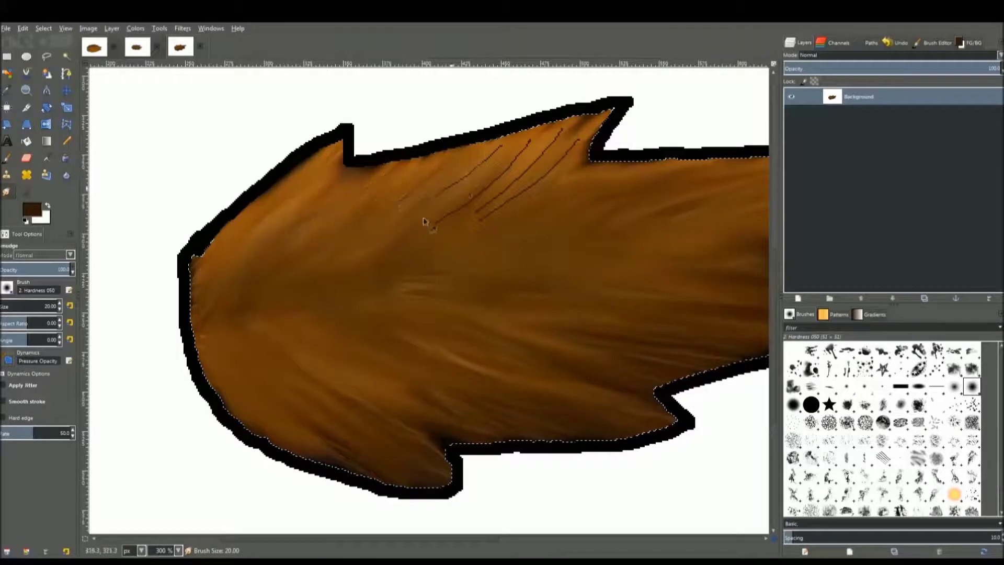
drag(497, 153, 447, 215)
mouse_move(520, 183)
mouse_down()
mouse_move(499, 218)
mouse_move(563, 160)
mouse_move(532, 143)
mouse_move(421, 244)
mouse_up()
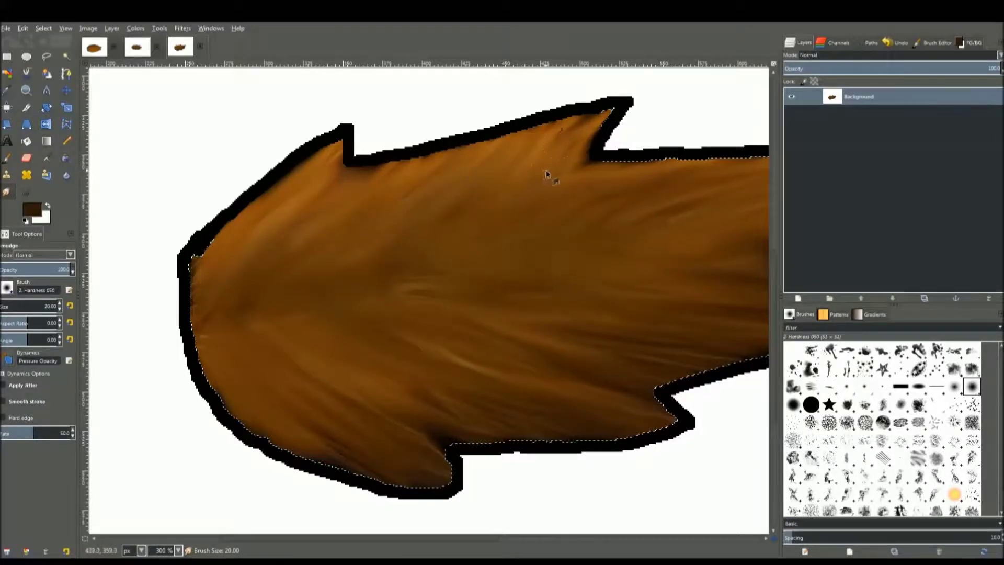
- Airbrush near-black shading along the fur's lower edge up to the lower-right tip at brush size 20 and opacity 51.5
drag(520, 308, 425, 347)
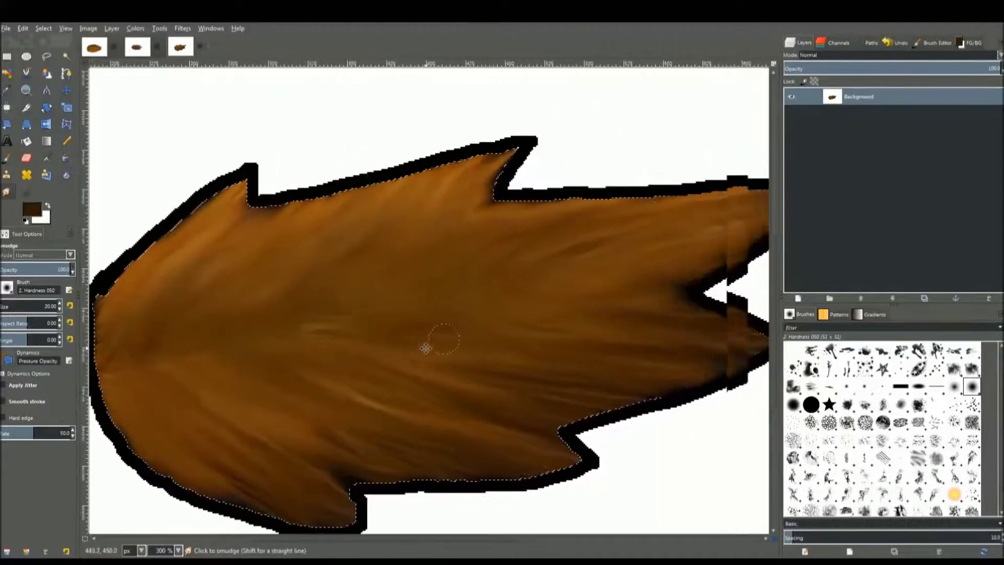
scroll(426, 347, down, 1)
scroll(620, 381, down, 1)
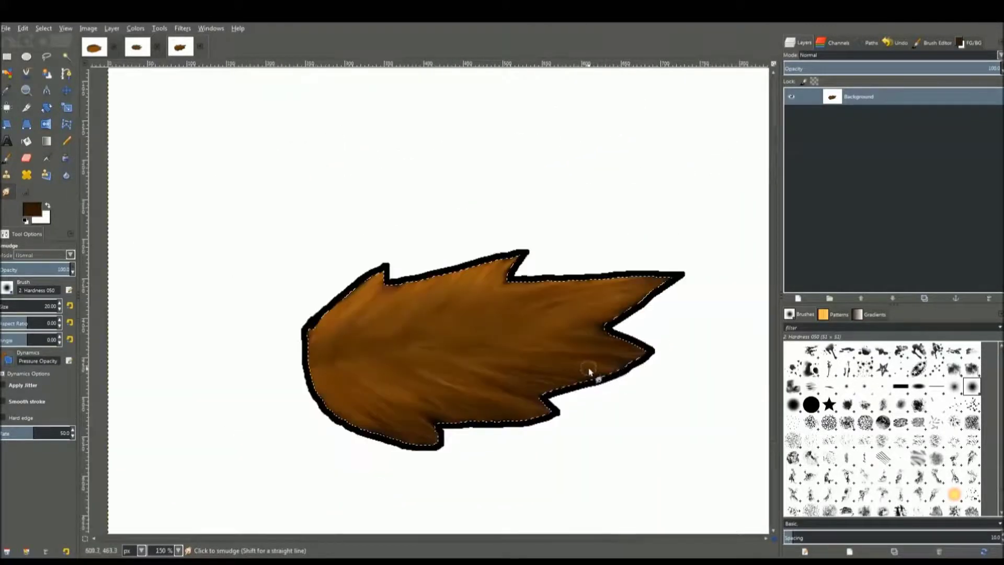
scroll(589, 371, up, 1)
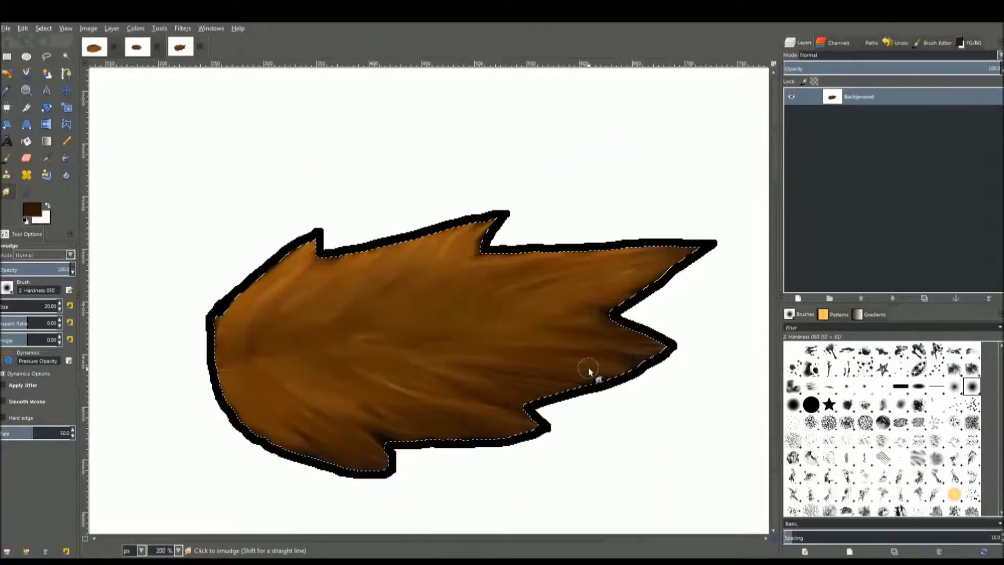
click(54, 161)
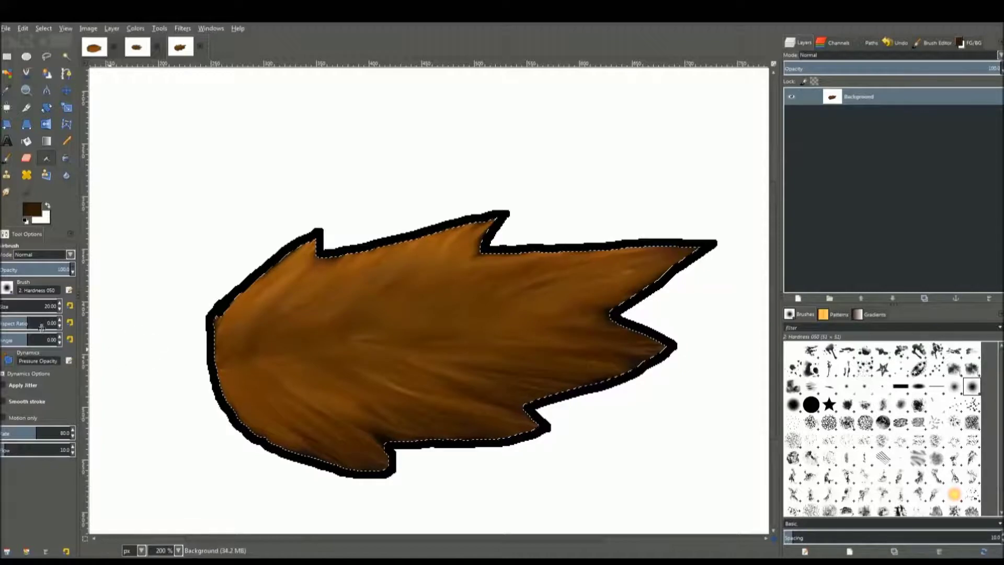
drag(31, 270, 35, 272)
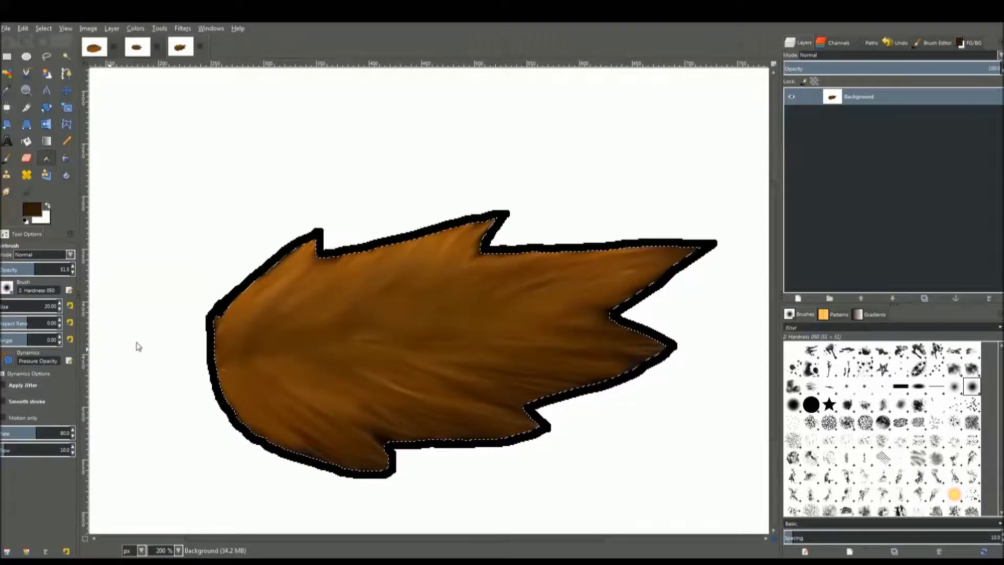
key(d)
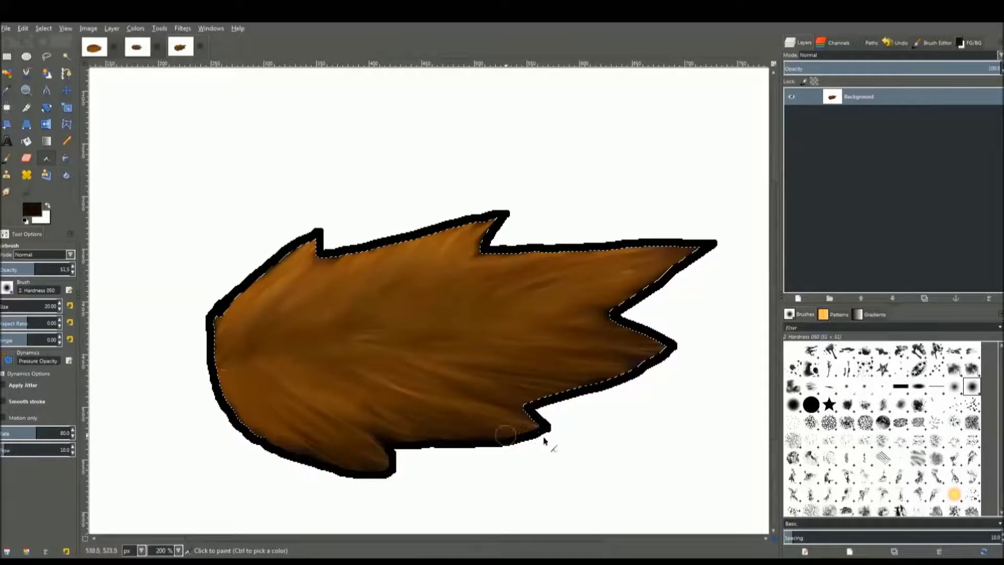
drag(676, 355, 679, 352)
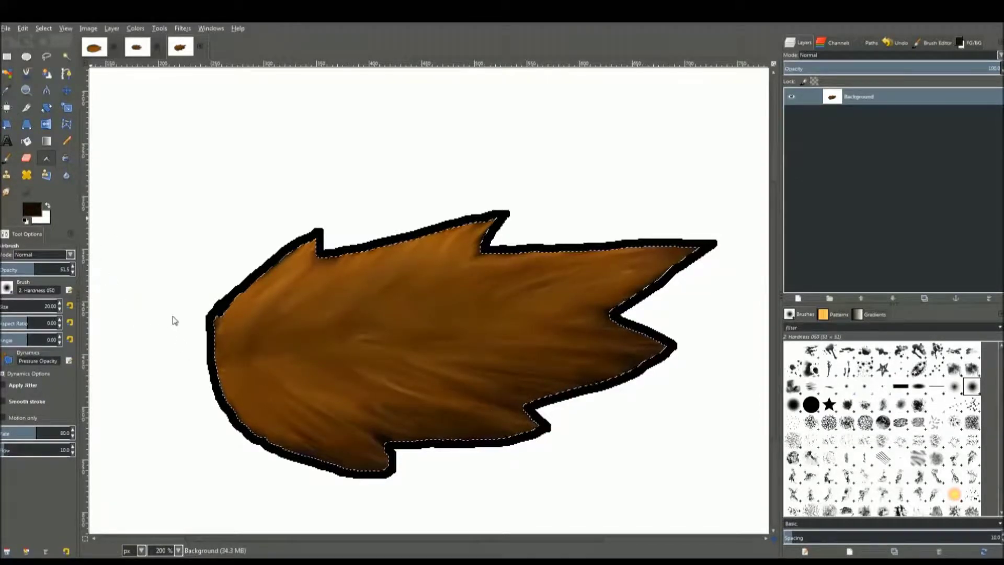
- Airbrush orange highlights along the fur's upper edge, adding finer strokes below the first spike at brush size 10
click(139, 320)
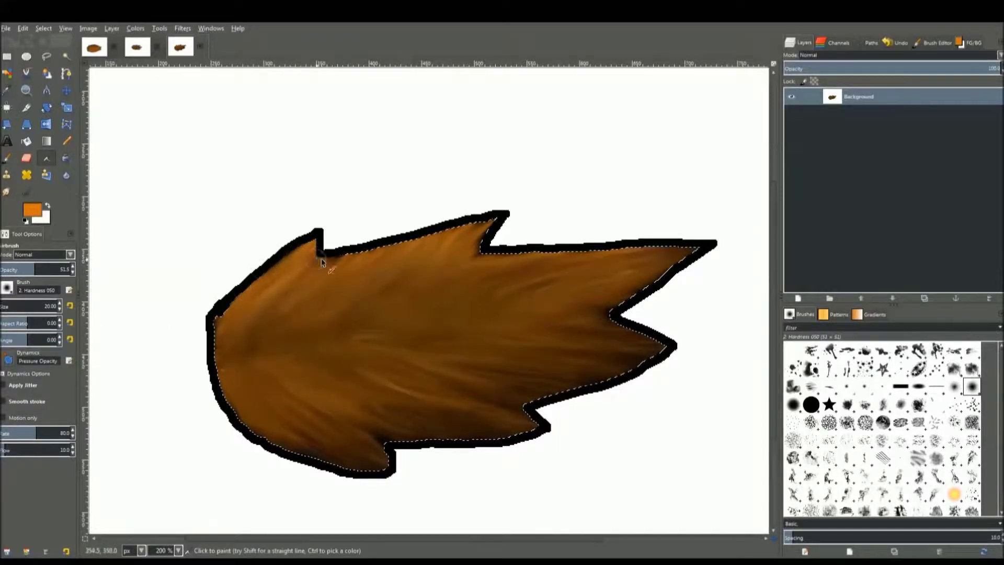
mouse_move(321, 258)
mouse_down()
mouse_move(399, 260)
mouse_move(504, 223)
mouse_move(541, 266)
mouse_move(679, 233)
mouse_move(594, 242)
mouse_up()
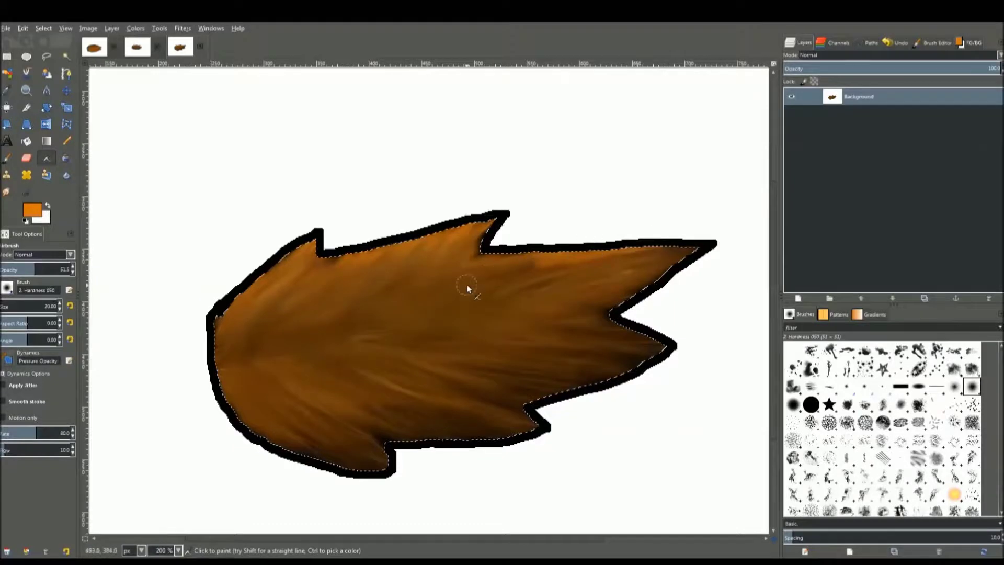
key(bracketleft)
scroll(323, 283, up, 1)
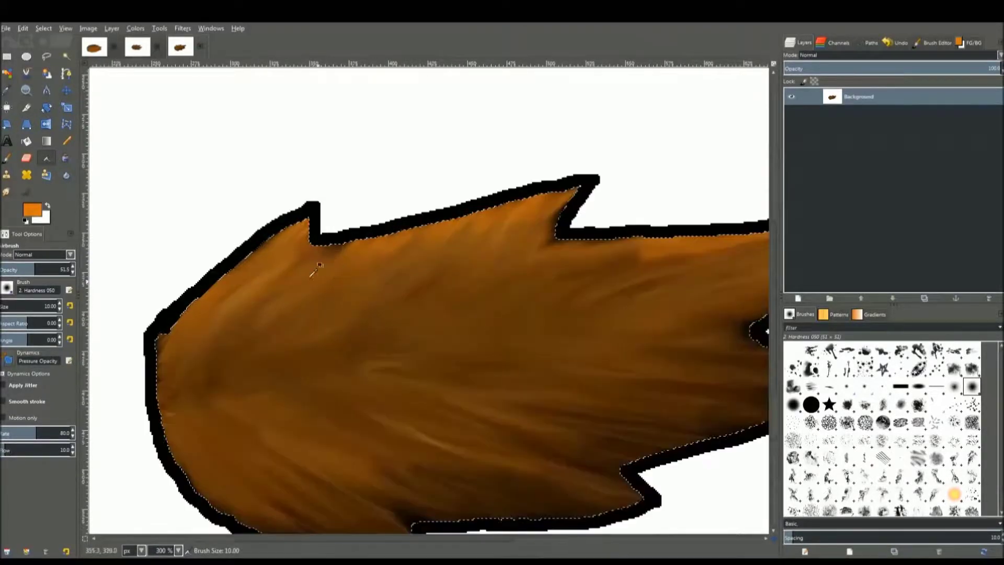
mouse_move(284, 254)
mouse_down()
mouse_move(241, 284)
mouse_move(318, 232)
mouse_move(241, 295)
mouse_up()
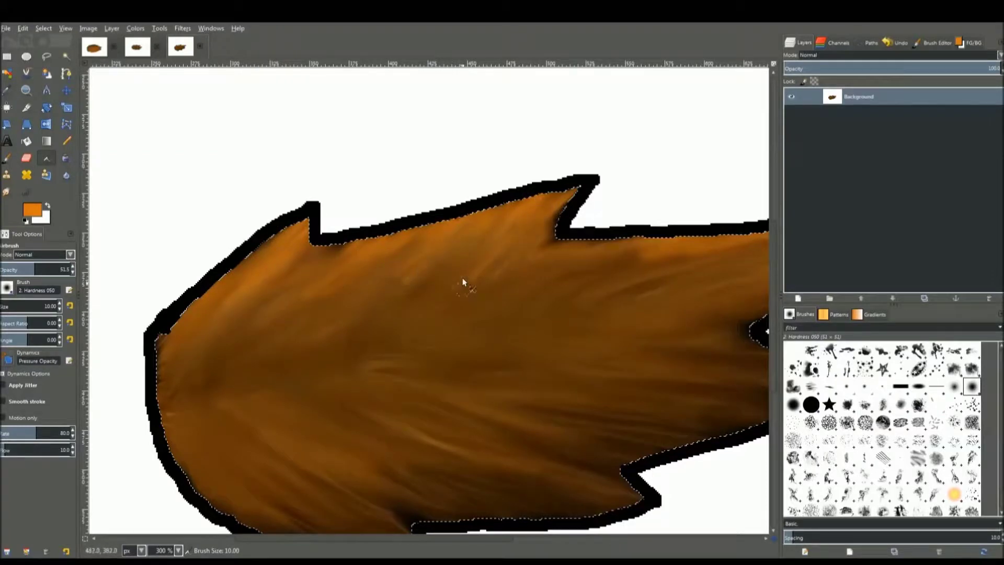
- Airbrush softer orange hair highlights in the fur's upper middle at brush size 15, lowering the opacity to 27.9
key(bracketright)
key(bracketright)
key(bracketright)
key(bracketright)
key(bracketright)
click(26, 269)
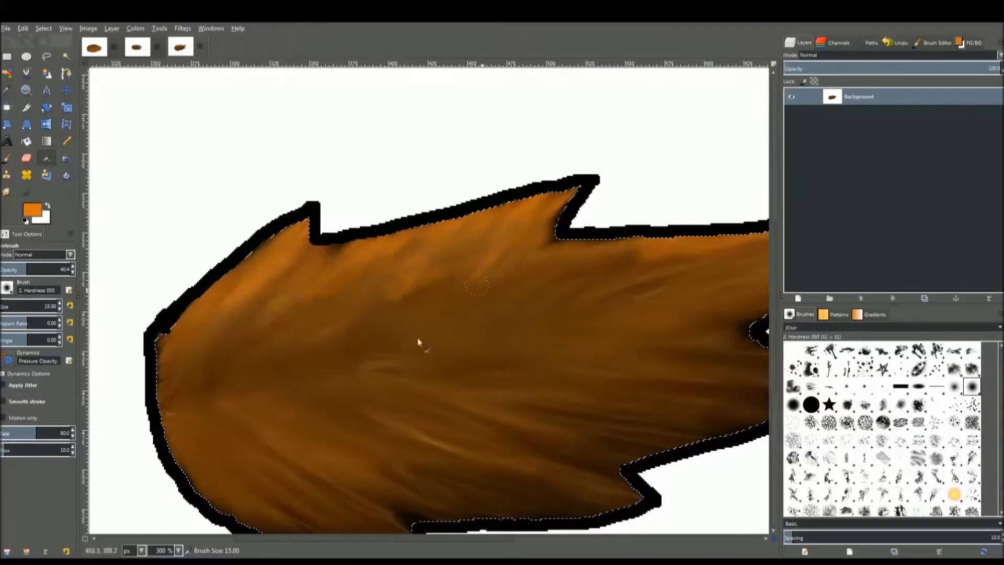
click(18, 269)
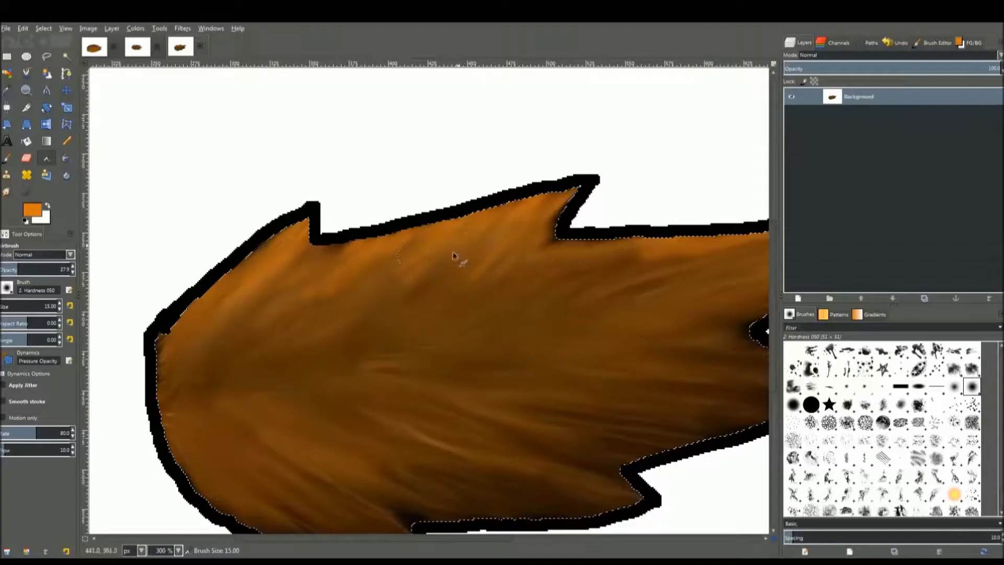
- Airbrush dark brown shading between the highlights around the second upper spike at brush size 15, raising the opacity to 44.9
click(31, 212)
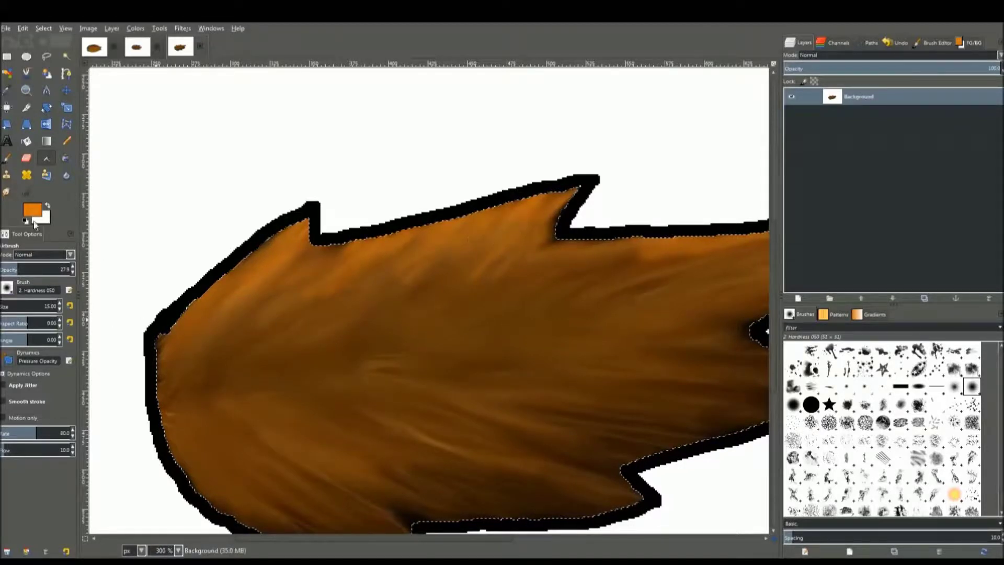
click(135, 331)
mouse_move(298, 245)
mouse_down()
mouse_move(216, 306)
mouse_move(279, 259)
mouse_move(269, 274)
mouse_move(321, 279)
mouse_move(467, 214)
mouse_up()
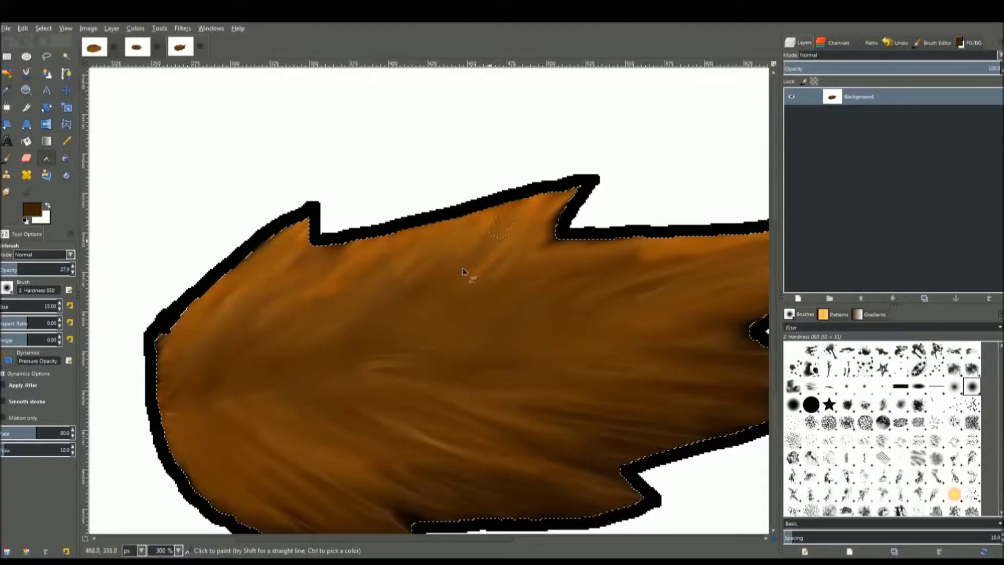
mouse_move(491, 228)
mouse_down()
mouse_move(572, 193)
mouse_move(513, 256)
mouse_up()
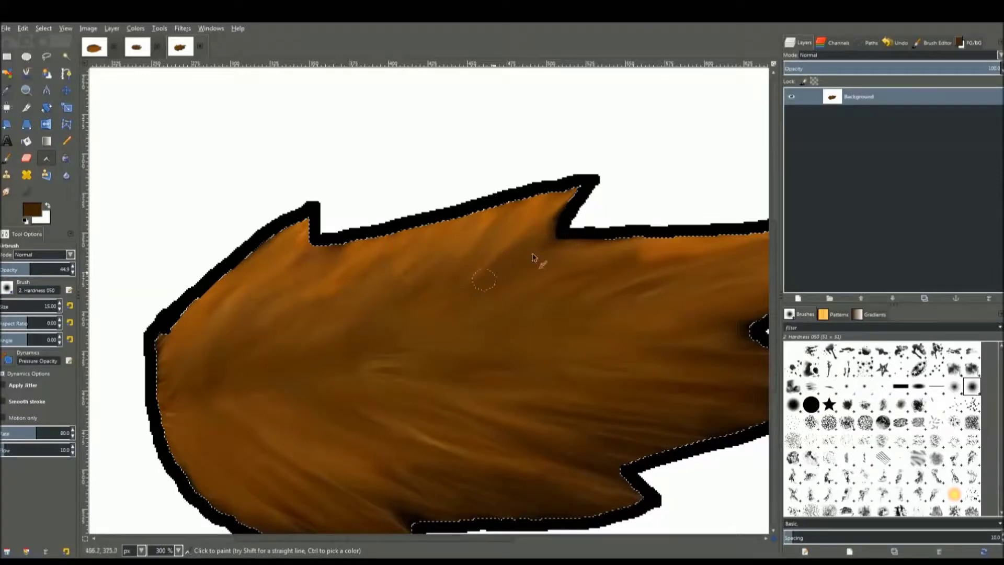
drag(661, 260, 596, 290)
scroll(518, 273, up, 1)
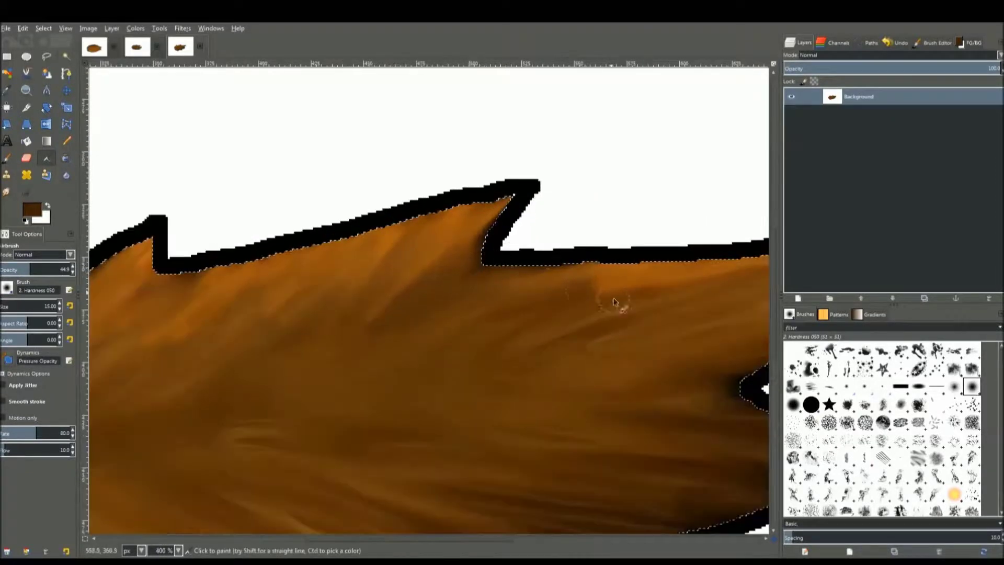
- Airbrush dark brown shading at the notch between the two right tips and below the first upper spike
drag(758, 353, 623, 294)
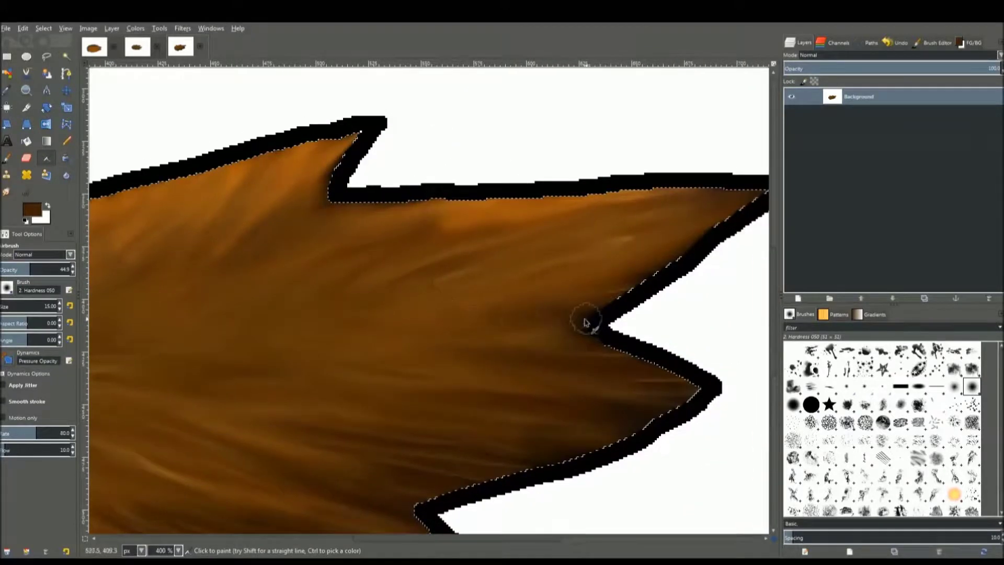
drag(584, 321, 511, 315)
scroll(328, 339, left, 6)
scroll(328, 339, down, 2)
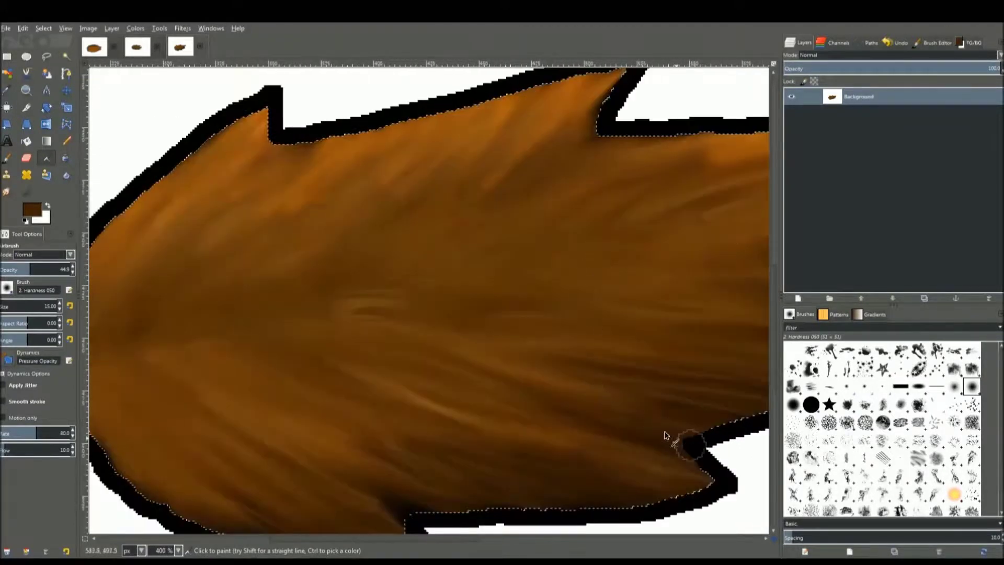
scroll(528, 366, left, 5)
scroll(527, 366, up, 2)
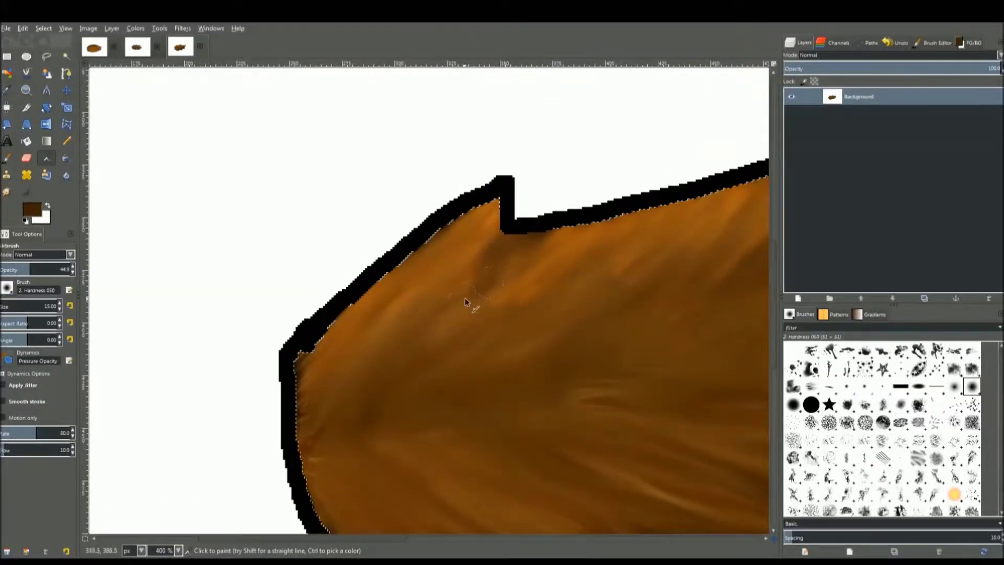
scroll(490, 296, down, 3)
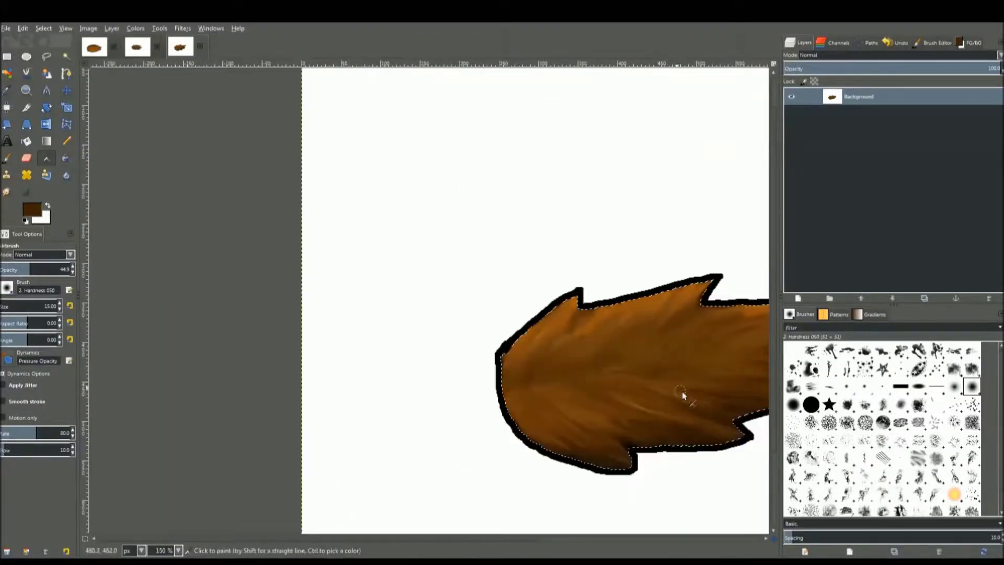
drag(680, 392, 530, 361)
scroll(503, 359, up, 1)
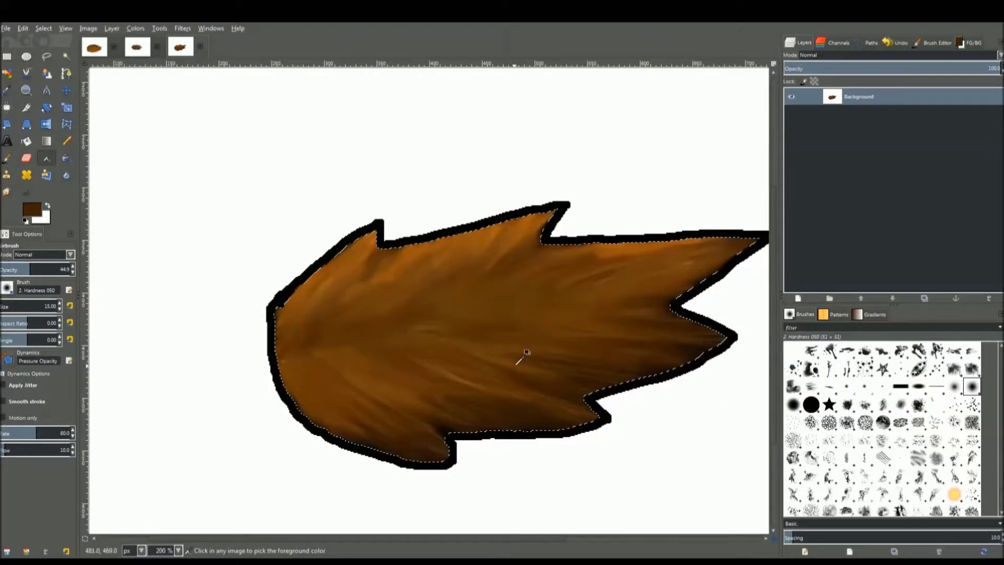
- Smudge the airbrushed shading and highlights along the fur's direction with the Smudge tool at brush size 15
click(7, 193)
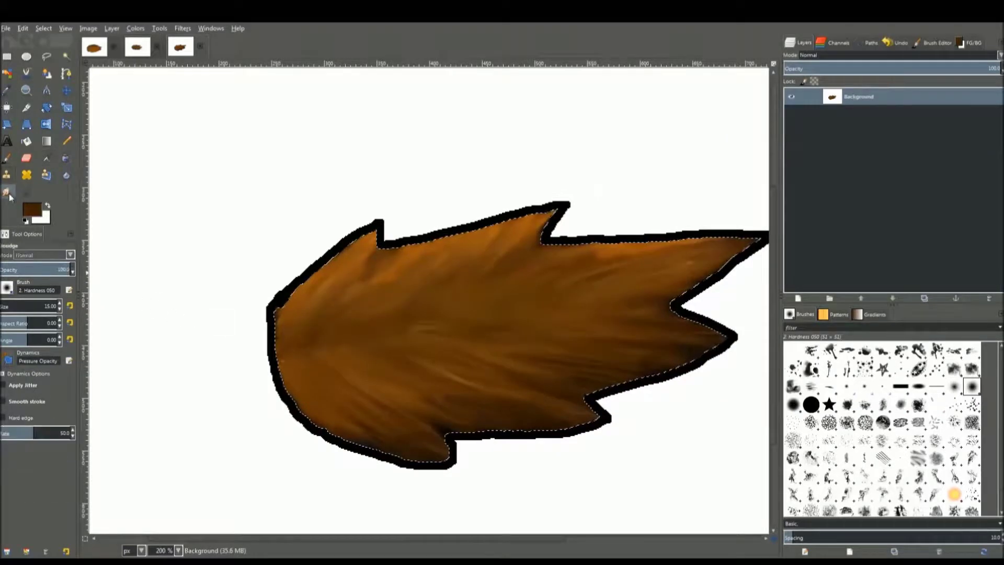
click(356, 278)
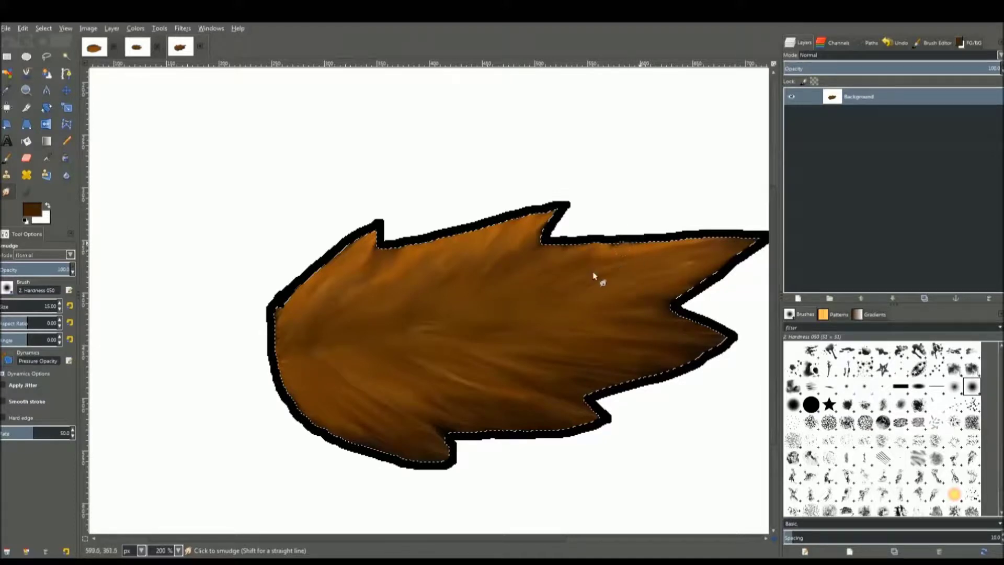
drag(641, 343, 575, 358)
scroll(574, 357, down, 1)
scroll(574, 357, down, 1)
scroll(575, 358, up, 2)
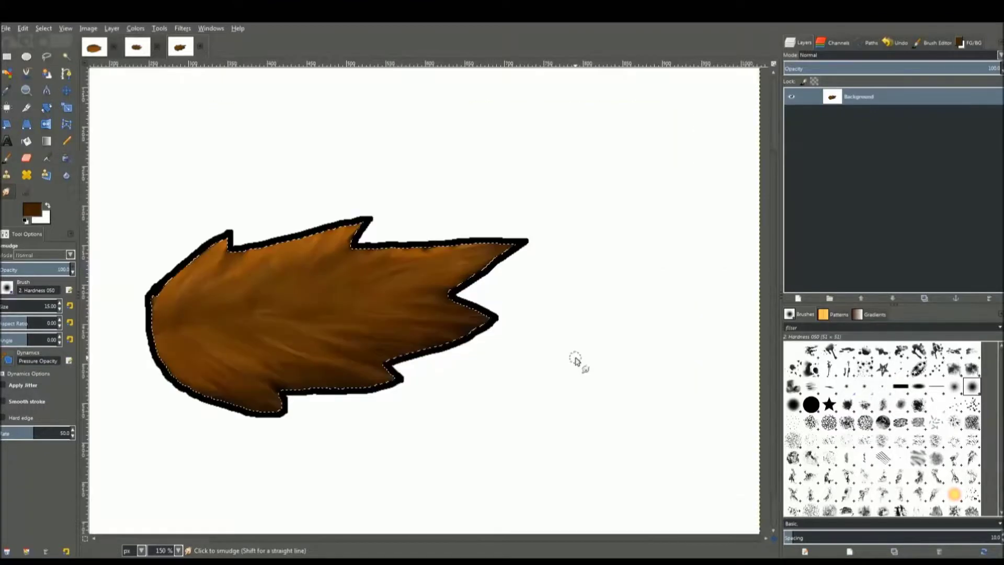
drag(481, 348, 684, 392)
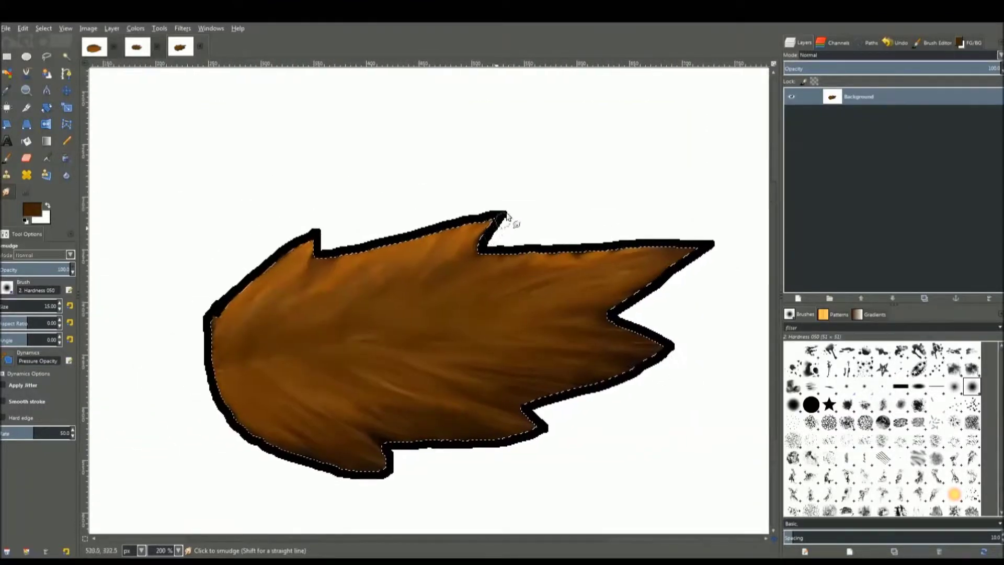
- Remove the selection around the fur so the black outline can also be edited
key(plus)
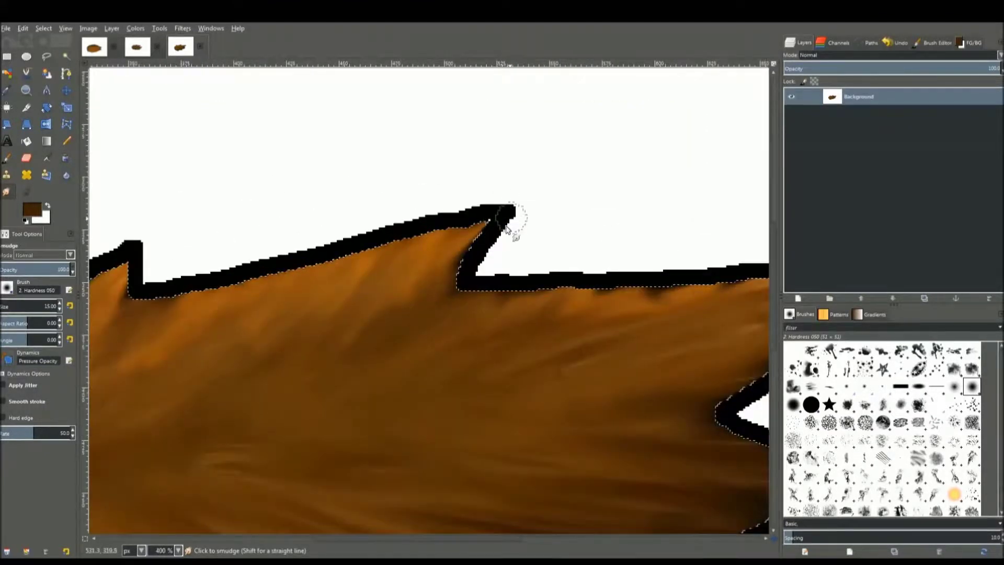
key(minus)
key(minus)
key(minus)
key(minus)
key(plus)
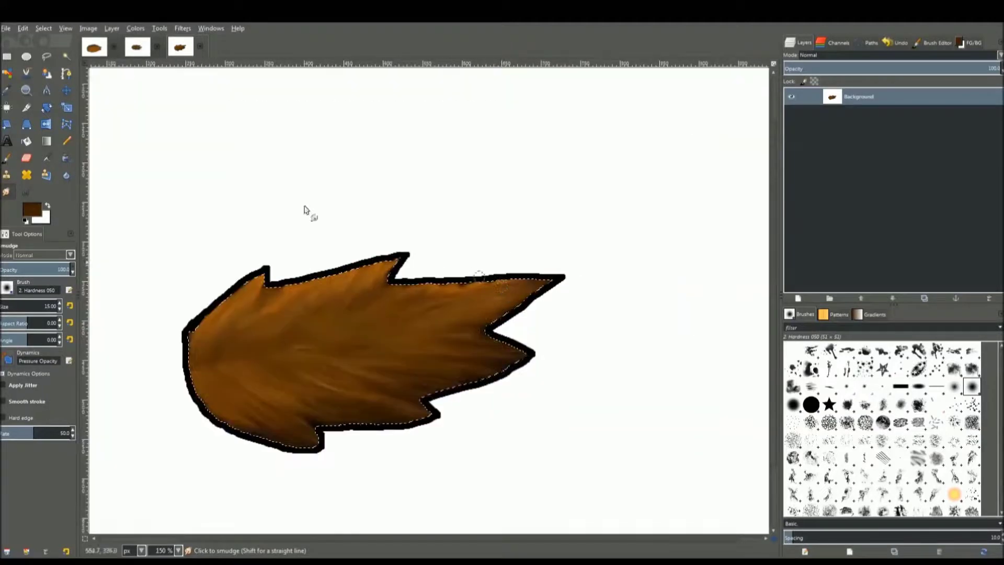
click(49, 27)
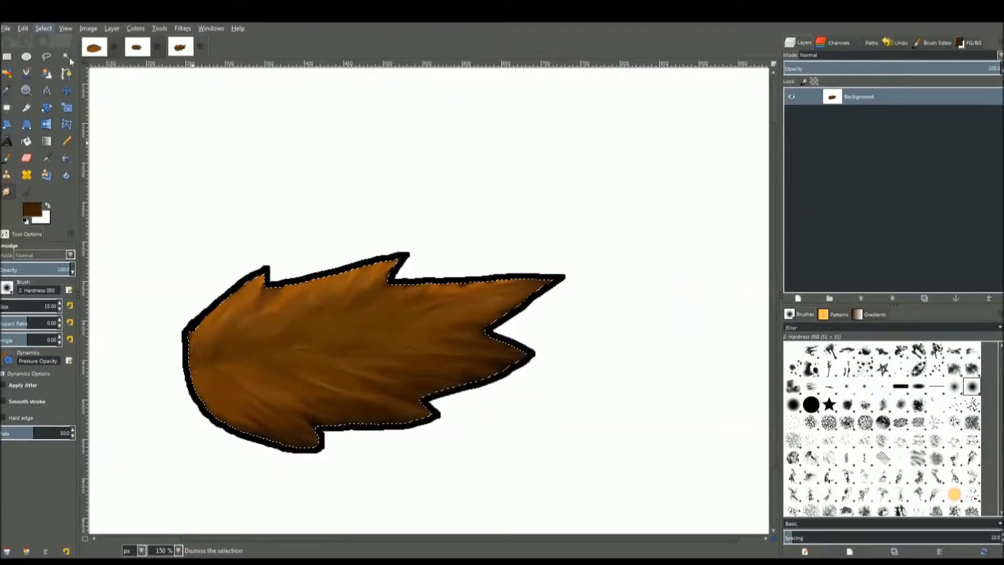
click(69, 57)
drag(208, 254, 290, 236)
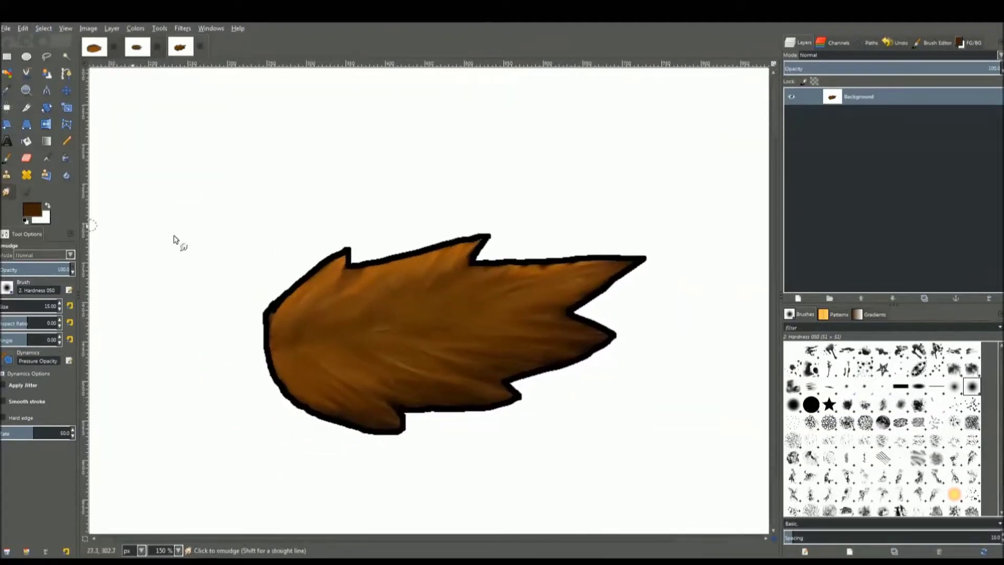
- Smudge the black outline outward into hair tufts along the upper-left edge past the second spike at brush size 29
key(bracketright)
key(bracketright)
key(bracketright)
key(bracketright)
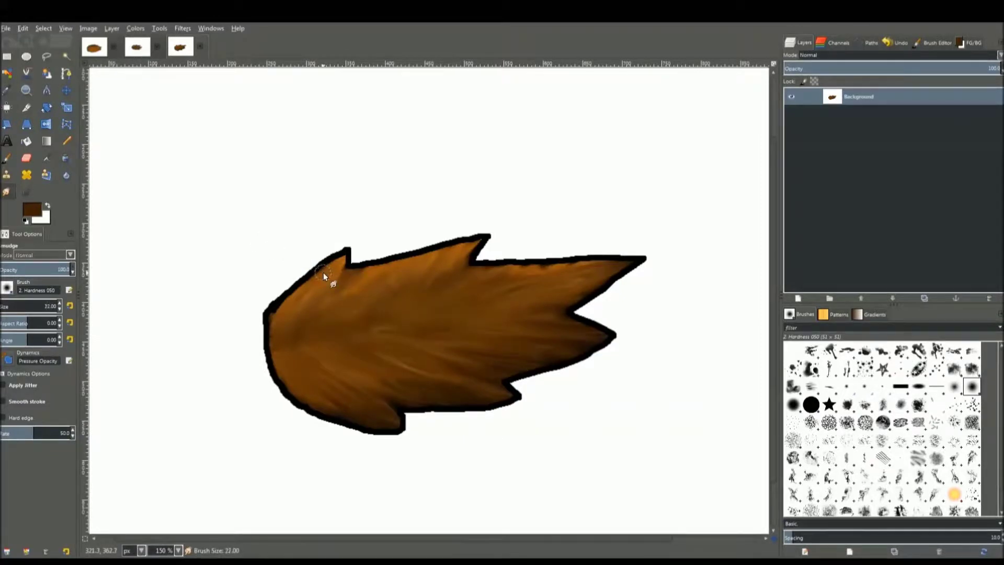
scroll(319, 282, up, 2)
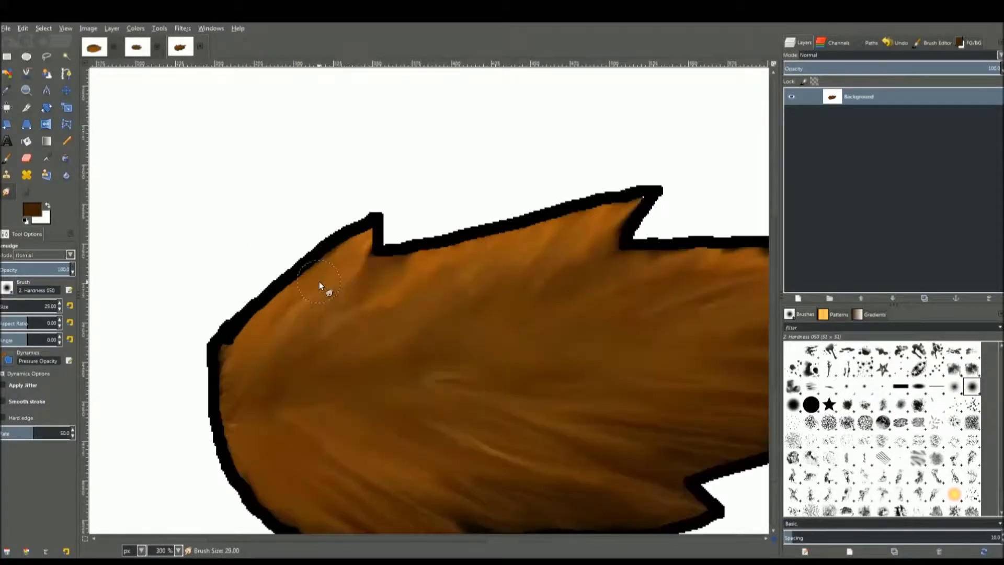
drag(370, 243, 409, 256)
mouse_move(240, 349)
mouse_down()
mouse_move(239, 306)
mouse_move(332, 224)
mouse_move(366, 222)
mouse_up()
mouse_move(334, 275)
mouse_down()
mouse_move(390, 213)
mouse_move(352, 234)
mouse_move(417, 216)
mouse_move(396, 256)
mouse_move(467, 226)
mouse_move(448, 247)
mouse_move(496, 211)
mouse_move(507, 221)
mouse_move(537, 218)
mouse_move(576, 199)
mouse_move(585, 209)
mouse_move(621, 187)
mouse_move(622, 206)
mouse_move(664, 186)
mouse_move(623, 250)
mouse_move(624, 218)
mouse_move(591, 286)
mouse_move(658, 234)
mouse_move(562, 267)
mouse_move(651, 203)
mouse_move(571, 249)
mouse_move(604, 213)
mouse_move(559, 189)
mouse_move(458, 270)
mouse_move(481, 232)
mouse_move(441, 230)
mouse_move(378, 292)
mouse_move(405, 247)
mouse_move(385, 234)
mouse_move(337, 288)
mouse_move(403, 236)
mouse_move(447, 231)
mouse_move(438, 280)
mouse_move(503, 243)
mouse_move(595, 214)
mouse_move(578, 256)
mouse_move(667, 230)
mouse_move(635, 286)
mouse_move(710, 224)
mouse_move(679, 289)
mouse_up()
mouse_move(244, 339)
mouse_down()
mouse_move(224, 314)
mouse_move(253, 330)
mouse_move(307, 262)
mouse_move(380, 285)
mouse_up()
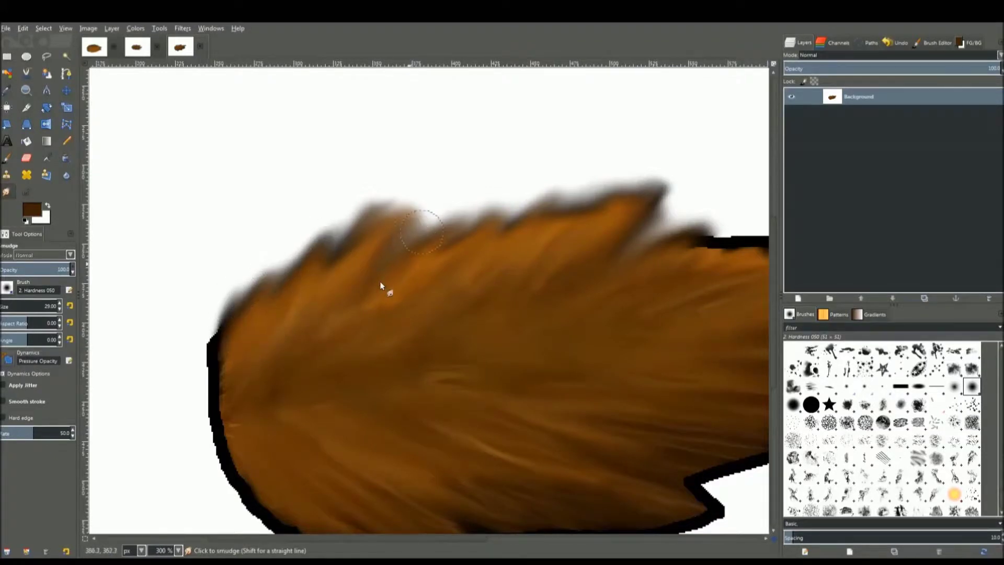
- Smudge the remaining upper outline outward into tufts as far as the upper-right tip at brush size 29
scroll(414, 299, right, 5)
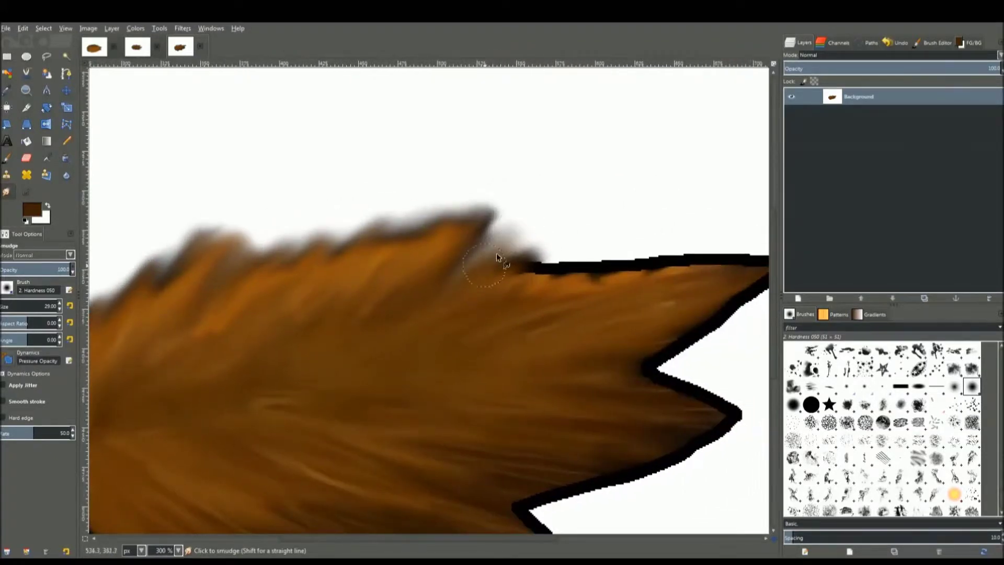
mouse_move(497, 258)
mouse_down()
mouse_move(587, 250)
mouse_move(556, 294)
mouse_move(528, 298)
mouse_move(665, 248)
mouse_up()
drag(562, 282, 602, 226)
drag(613, 289, 484, 298)
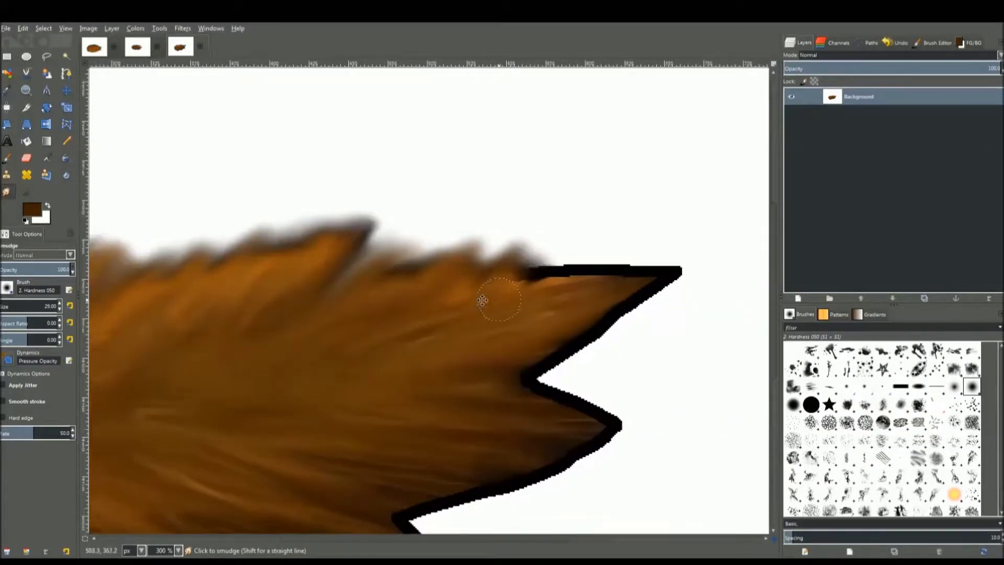
scroll(487, 317, down, 2)
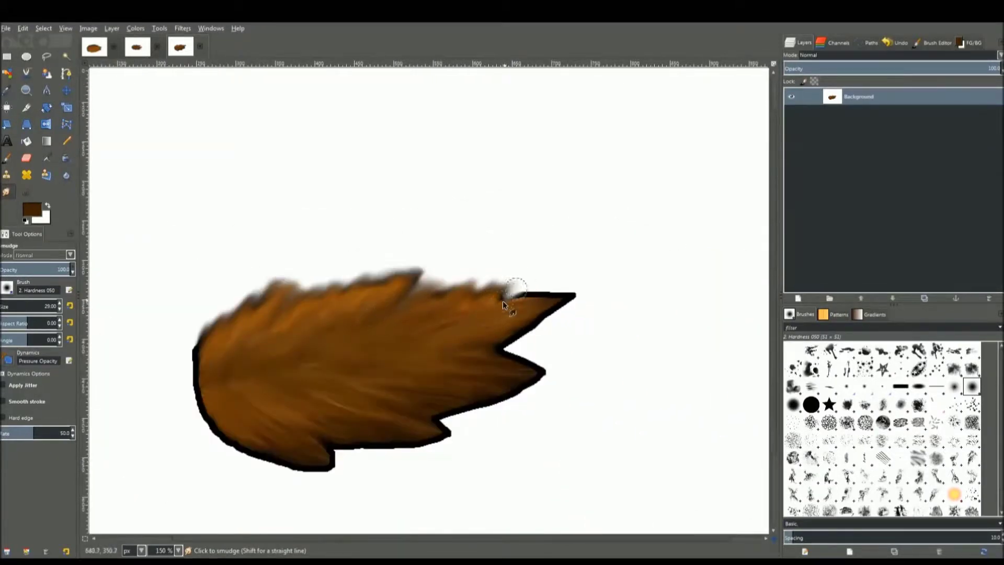
mouse_move(503, 302)
mouse_down()
mouse_move(529, 282)
mouse_move(489, 311)
mouse_move(571, 291)
mouse_move(544, 304)
mouse_move(574, 304)
mouse_move(553, 324)
mouse_up()
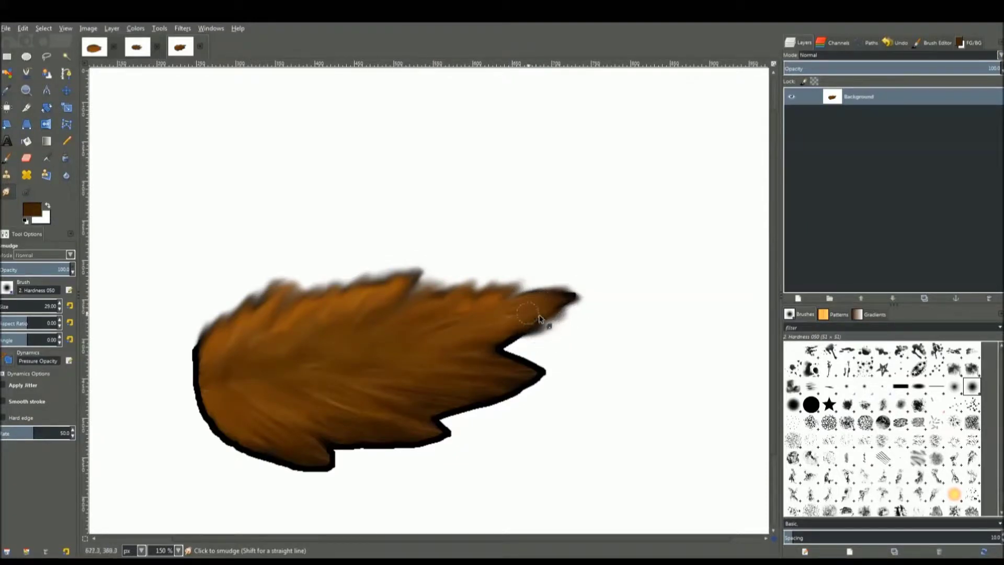
- Smudge the upper-right tip and the notch below it into loose fur strands at brush size 34
key(bracketright)
key(bracketright)
key(bracketright)
key(bracketright)
key(bracketright)
mouse_move(549, 317)
mouse_down()
mouse_move(535, 323)
mouse_move(545, 330)
mouse_move(560, 293)
mouse_move(548, 288)
mouse_move(512, 305)
mouse_up()
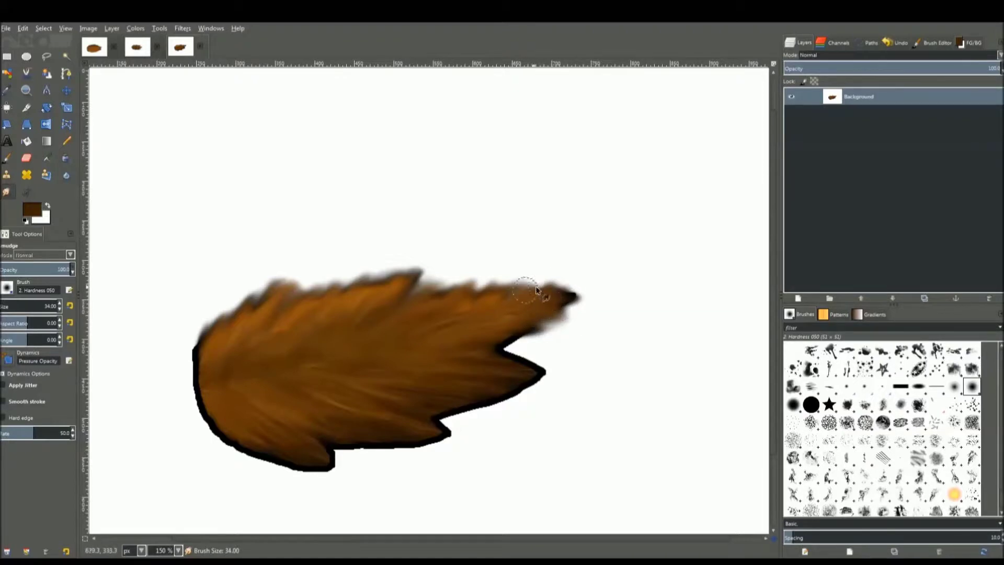
mouse_move(578, 294)
mouse_down()
mouse_move(543, 315)
mouse_move(582, 298)
mouse_move(547, 302)
mouse_move(555, 288)
mouse_move(571, 292)
mouse_move(542, 293)
mouse_move(591, 314)
mouse_move(548, 354)
mouse_move(542, 335)
mouse_move(501, 331)
mouse_move(520, 348)
mouse_move(500, 360)
mouse_move(536, 340)
mouse_move(484, 350)
mouse_up()
- Smudge the outline of the lower-right tip, the lower edge and the rounded left end outward into fur at brush size 34
mouse_move(560, 351)
mouse_down()
mouse_move(520, 348)
mouse_move(520, 365)
mouse_move(542, 359)
mouse_move(533, 374)
mouse_move(509, 373)
mouse_move(538, 382)
mouse_move(500, 381)
mouse_move(527, 396)
mouse_move(494, 378)
mouse_move(506, 397)
mouse_move(476, 390)
mouse_move(502, 410)
mouse_move(461, 394)
mouse_move(509, 399)
mouse_move(550, 388)
mouse_move(505, 354)
mouse_move(483, 395)
mouse_move(456, 396)
mouse_move(500, 406)
mouse_move(448, 403)
mouse_move(474, 418)
mouse_move(438, 405)
mouse_move(466, 426)
mouse_move(430, 419)
mouse_move(454, 438)
mouse_move(415, 426)
mouse_move(428, 439)
mouse_move(386, 437)
mouse_move(391, 451)
mouse_move(374, 456)
mouse_move(336, 438)
mouse_move(364, 455)
mouse_move(355, 426)
mouse_move(419, 443)
mouse_move(404, 415)
mouse_move(435, 418)
mouse_move(417, 392)
mouse_move(489, 413)
mouse_up()
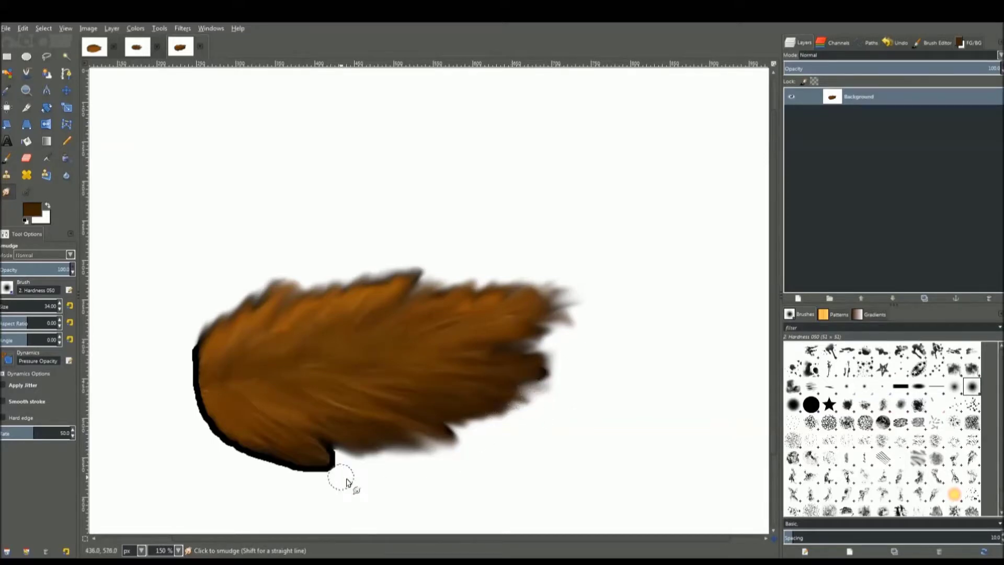
mouse_move(318, 437)
mouse_down()
mouse_move(349, 481)
mouse_move(300, 465)
mouse_move(280, 446)
mouse_move(290, 471)
mouse_move(315, 465)
mouse_move(225, 448)
mouse_move(212, 424)
mouse_move(238, 452)
mouse_move(210, 421)
mouse_move(189, 368)
mouse_move(203, 361)
mouse_move(199, 349)
mouse_move(196, 409)
mouse_up()
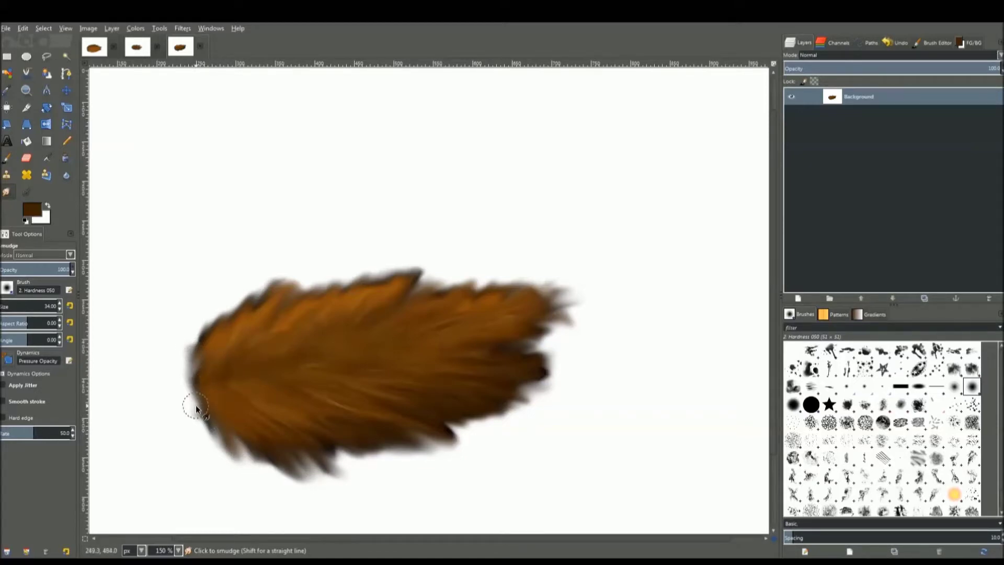
mouse_move(239, 454)
mouse_down()
mouse_move(276, 477)
mouse_move(303, 481)
mouse_move(335, 481)
mouse_move(334, 468)
mouse_move(430, 438)
mouse_move(460, 444)
mouse_move(521, 412)
mouse_move(554, 365)
mouse_move(541, 347)
mouse_up()
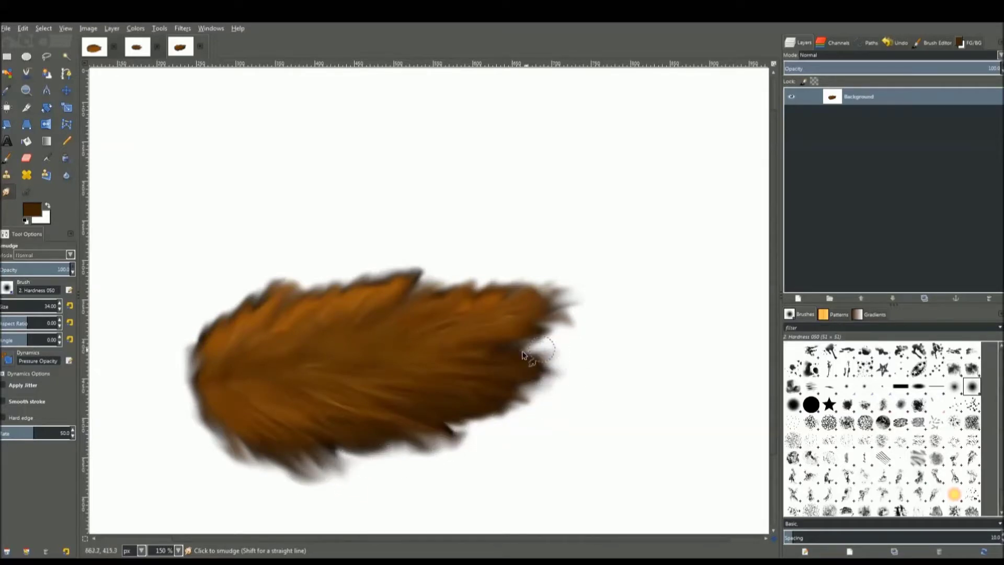
- Pull finer hairs out of the lower spikes and the lower edge with the Smudge tool at brush size 17
key(bracketleft)
key(bracketleft)
key(bracketleft)
key(bracketleft)
key(bracketleft)
key(bracketleft)
key(bracketleft)
key(bracketleft)
key(bracketleft)
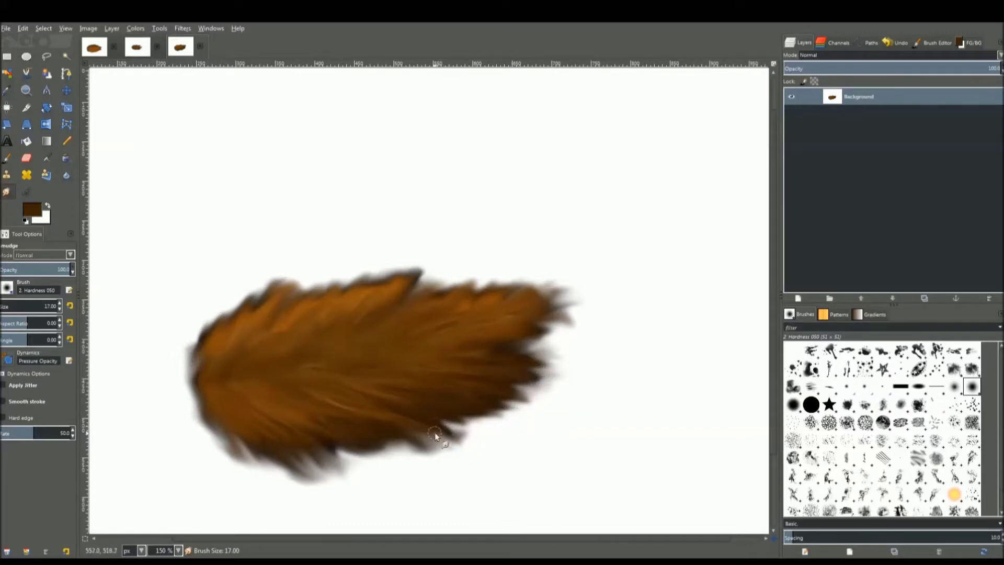
scroll(476, 462, up, 2)
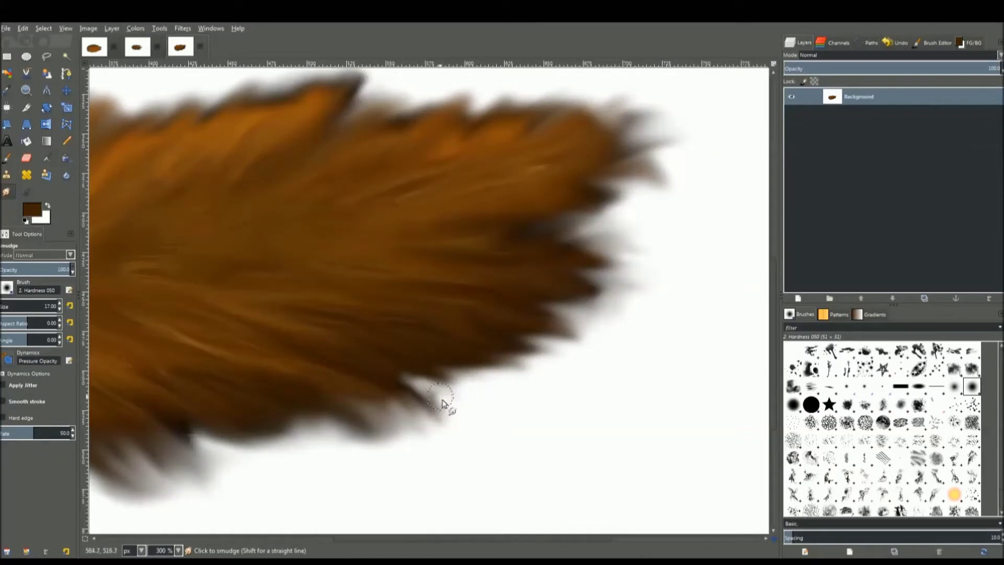
drag(303, 484, 511, 403)
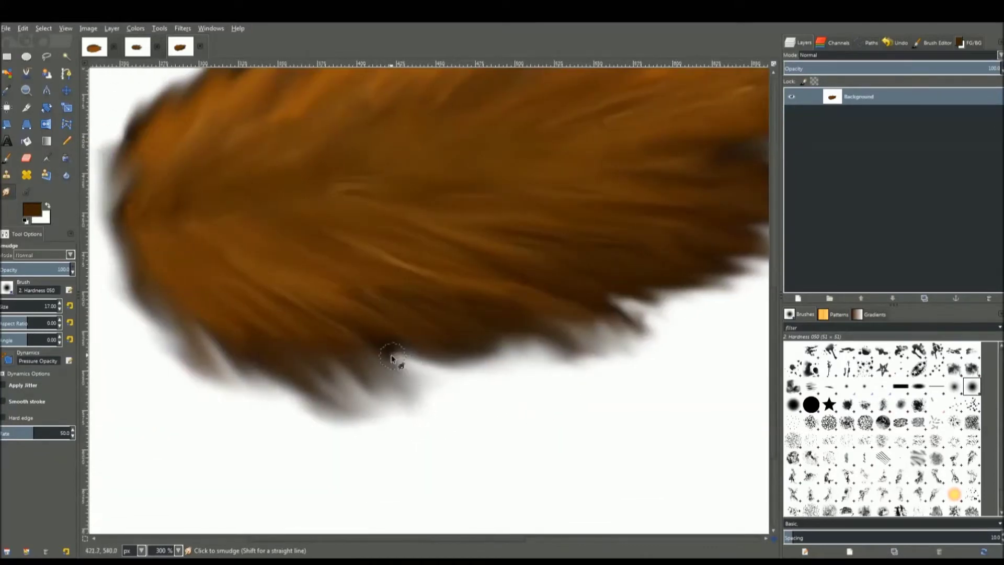
mouse_move(388, 354)
mouse_down()
mouse_move(419, 372)
mouse_move(414, 403)
mouse_move(356, 382)
mouse_up()
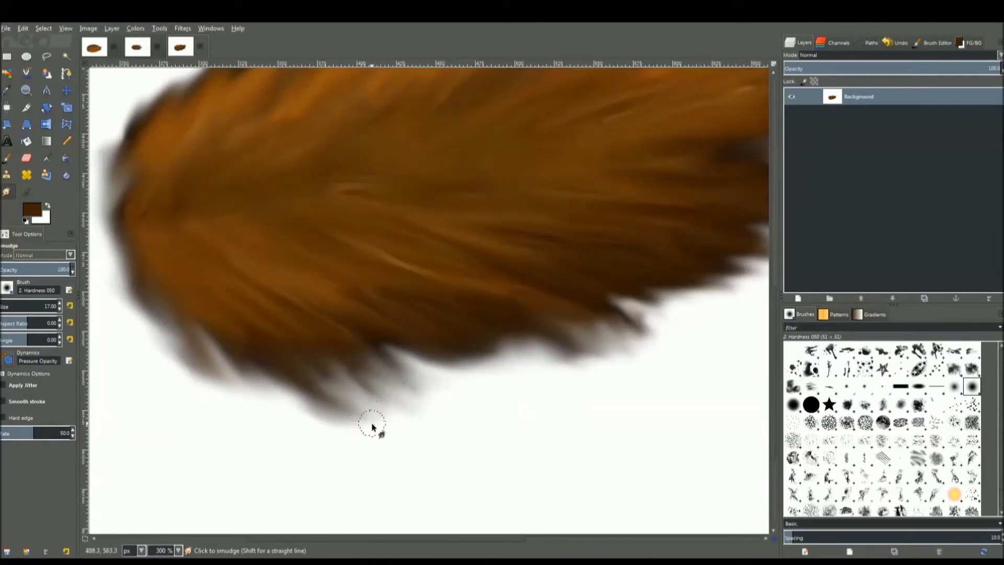
mouse_move(451, 406)
mouse_down()
mouse_move(392, 355)
mouse_move(402, 368)
mouse_up()
drag(352, 316, 416, 369)
drag(417, 318, 520, 362)
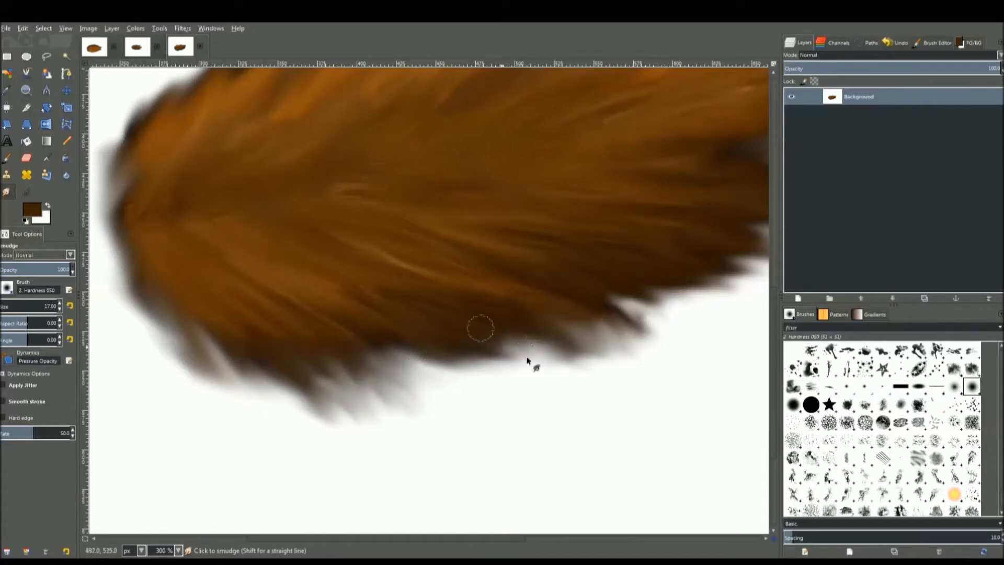
- Smudge fine hairs outward along the lower edge, from the lower-left curve to the spikes near the lower-right tip, at brush size 17
drag(214, 322, 244, 430)
drag(212, 341, 278, 418)
drag(264, 349, 297, 429)
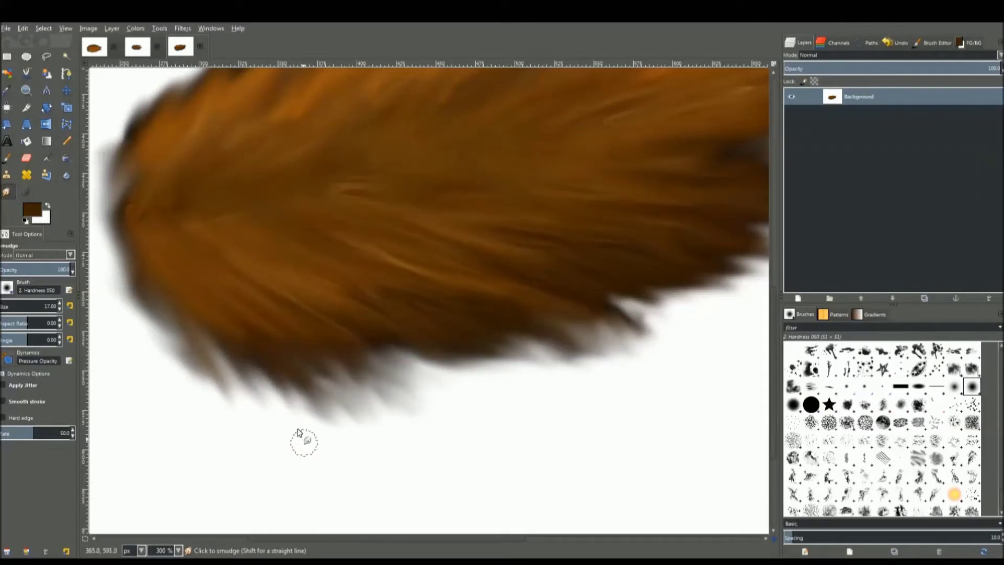
drag(573, 335, 411, 368)
drag(298, 364, 338, 415)
drag(266, 379, 314, 434)
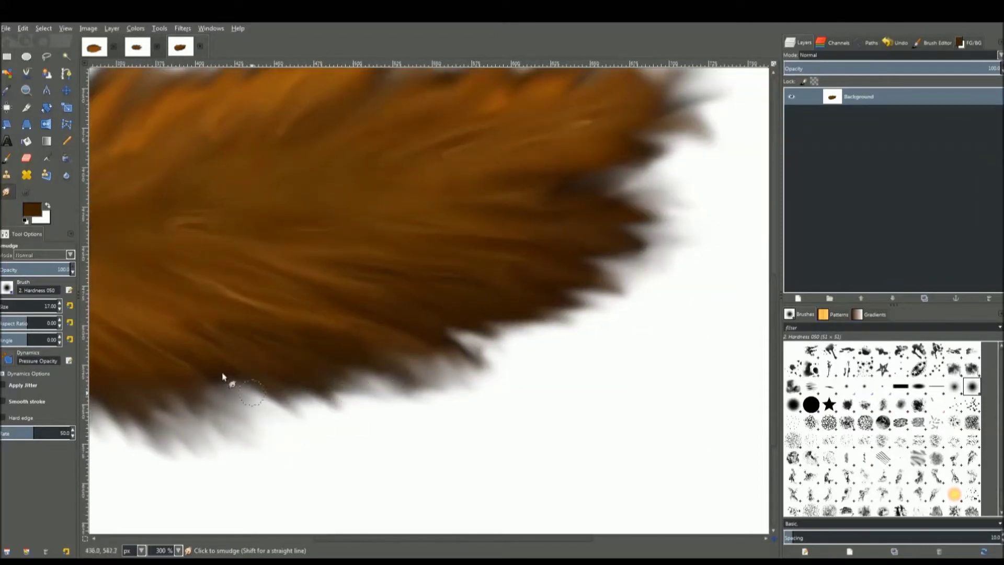
drag(225, 378, 285, 437)
drag(269, 368, 329, 423)
drag(366, 374, 423, 397)
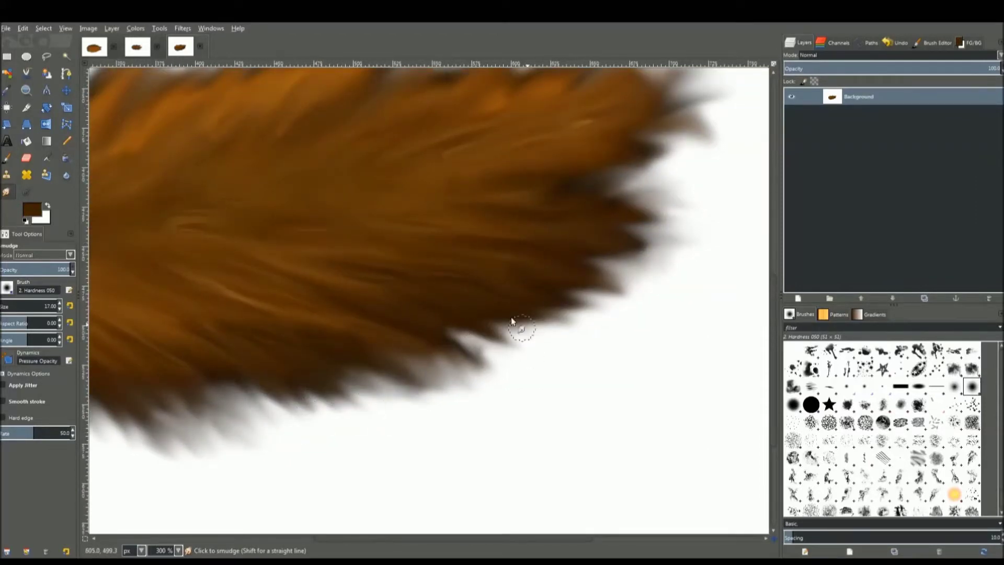
drag(511, 317, 569, 335)
- Pull fine hairs out of the right-hand notch and the top of the upper-right tip with the Smudge tool at brush size 17
drag(603, 296, 560, 419)
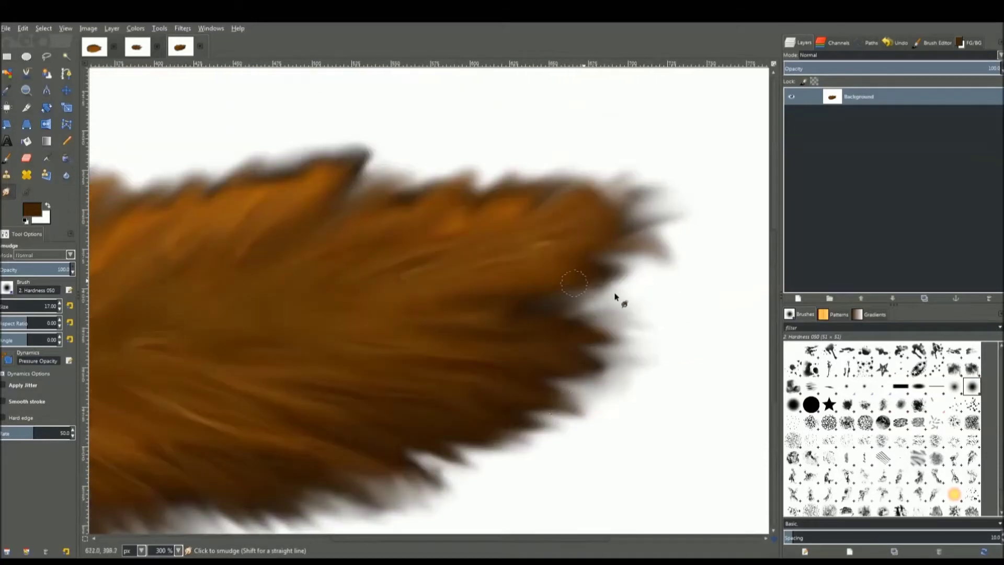
drag(574, 283, 630, 299)
drag(563, 199, 610, 159)
drag(601, 199, 654, 162)
drag(549, 178, 575, 141)
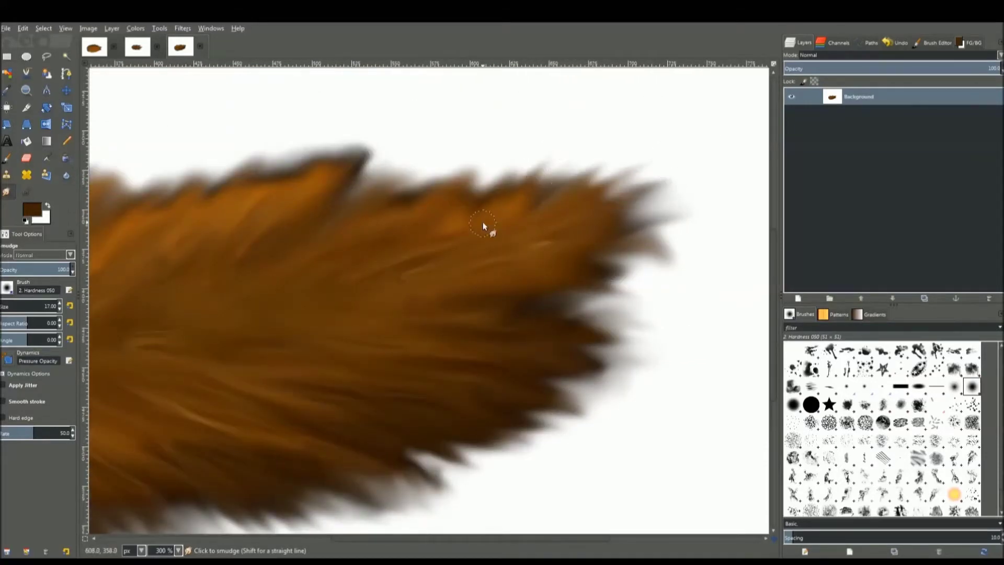
drag(509, 186, 536, 144)
drag(554, 181, 606, 143)
drag(496, 194, 532, 150)
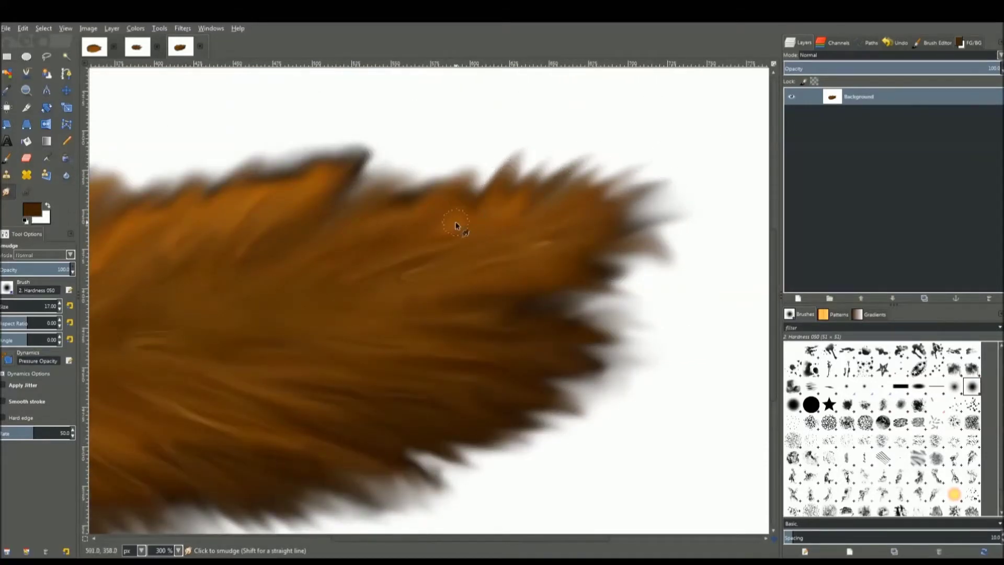
- Smudge thin hairs upward along the upper edge, from beside the upper-right tip past the large middle tuft, at brush size 17
drag(460, 209, 496, 144)
mouse_move(449, 185)
mouse_down()
mouse_move(486, 146)
mouse_move(464, 140)
mouse_up()
drag(381, 200, 415, 153)
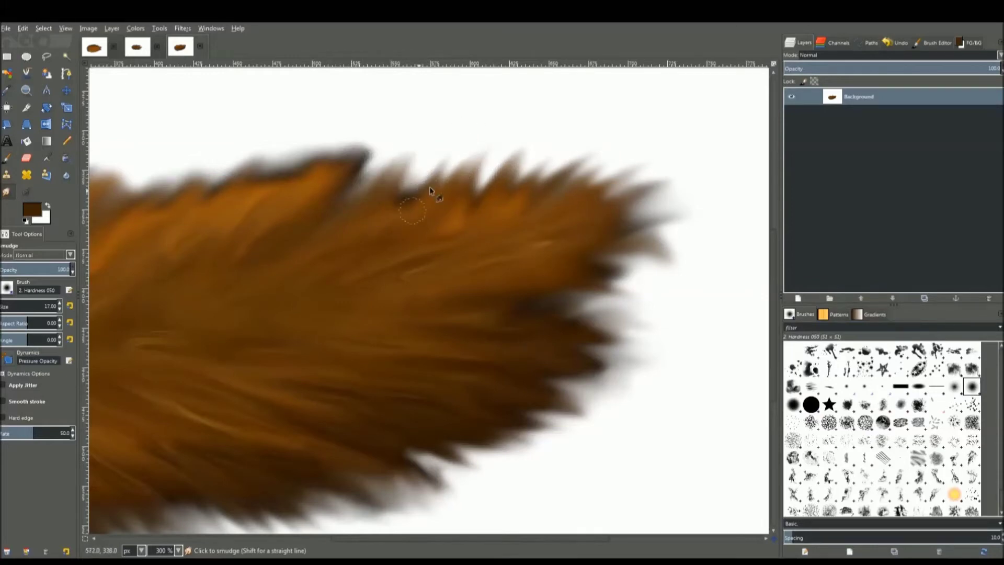
drag(432, 190, 451, 163)
drag(401, 195, 410, 177)
drag(287, 203, 321, 140)
drag(272, 178, 302, 125)
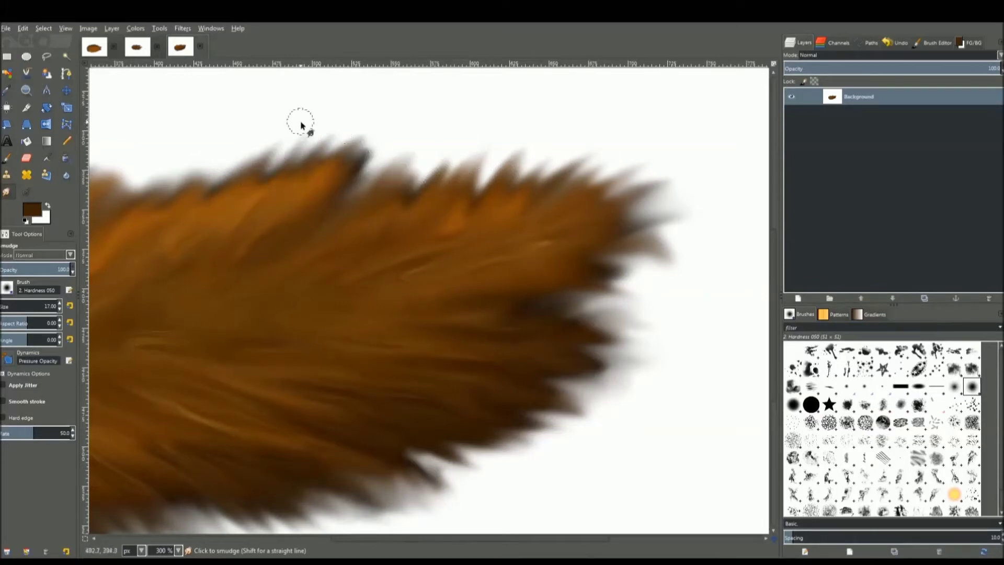
- Smudge the upper-left part of the outline upward into fine hairs at brush size 17 and check the whole fur shape
scroll(502, 239, left, 5)
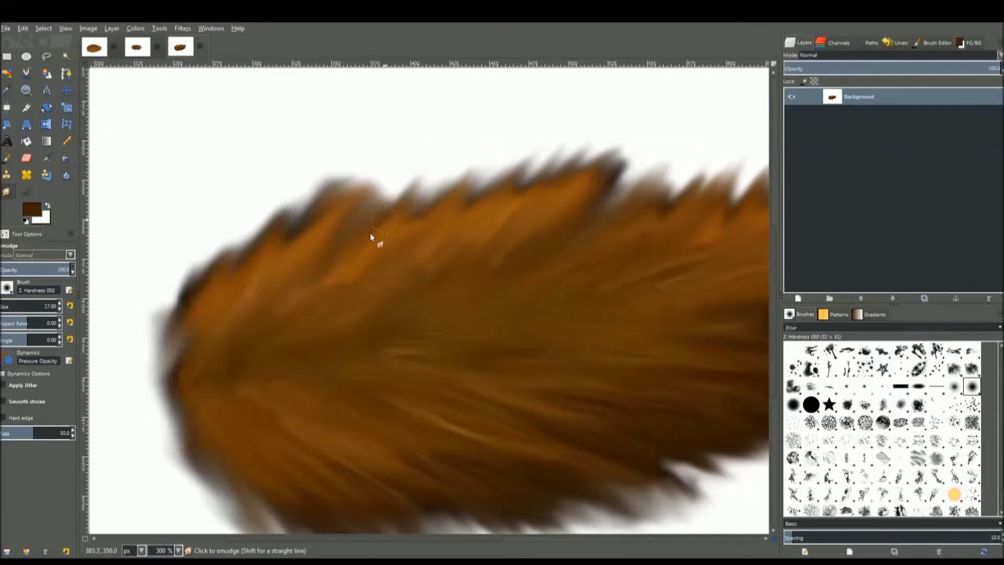
drag(361, 198, 375, 167)
drag(307, 220, 325, 179)
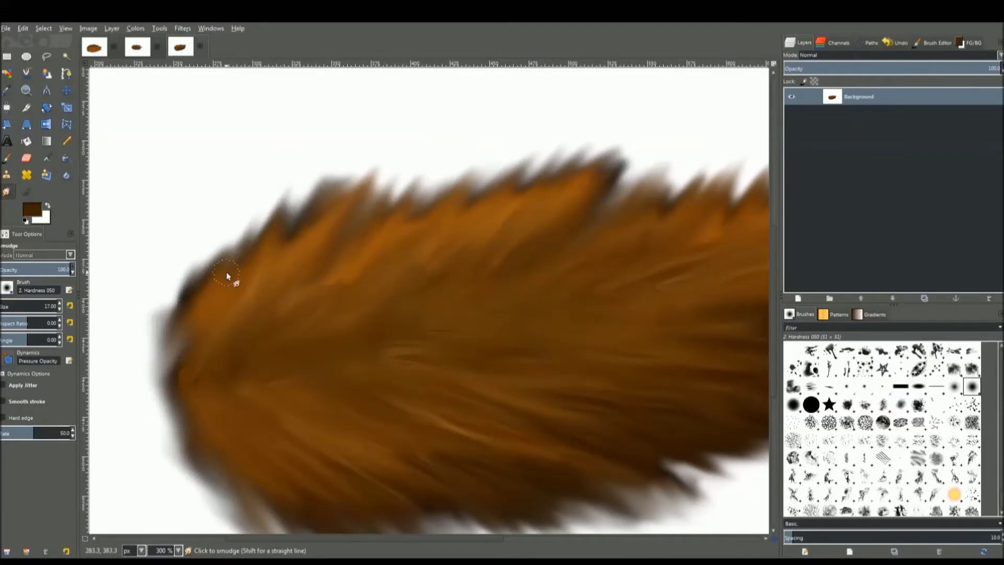
drag(227, 275, 235, 219)
scroll(400, 362, down, 3)
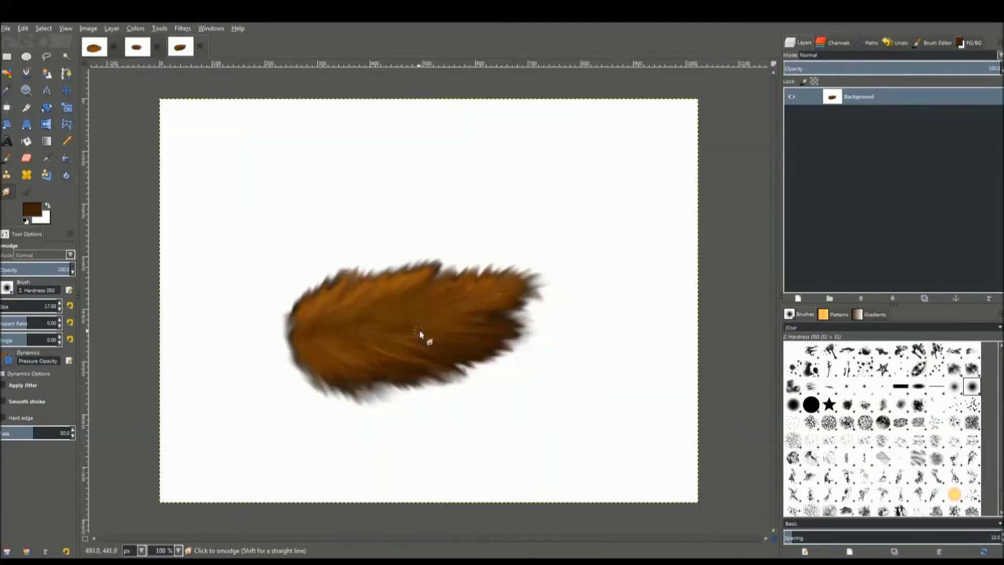
scroll(493, 376, up, 1)
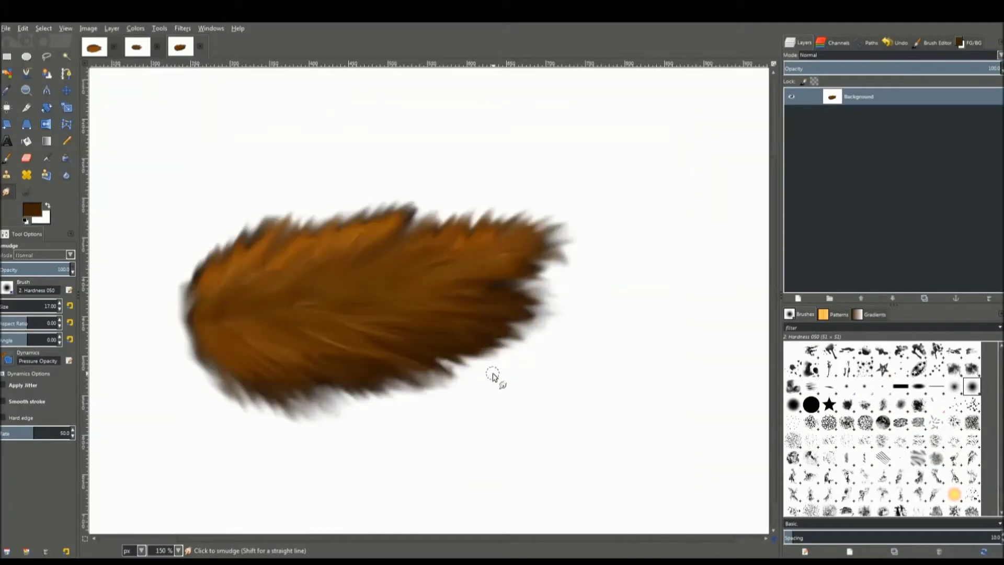